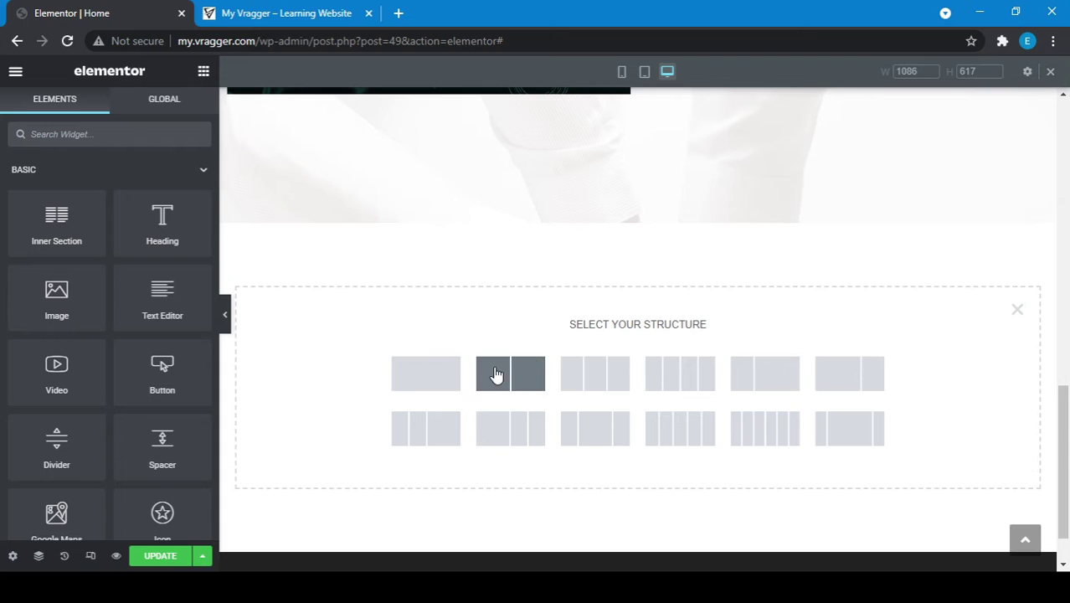
- Add a section with three equal columns below the existing content and set its first column's width to 25%
left_click(618, 382)
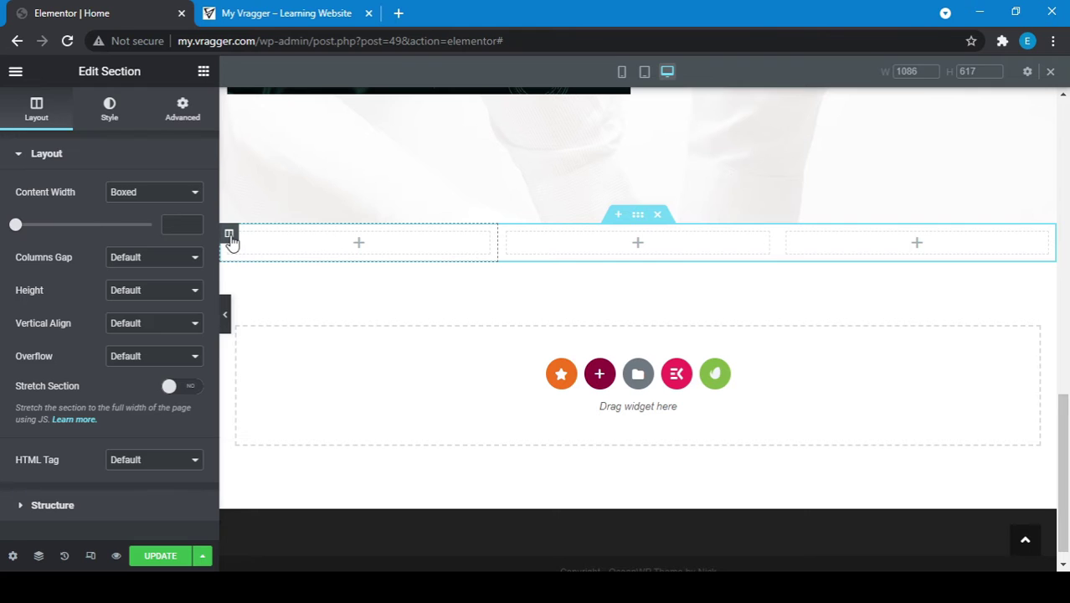
left_click(230, 237)
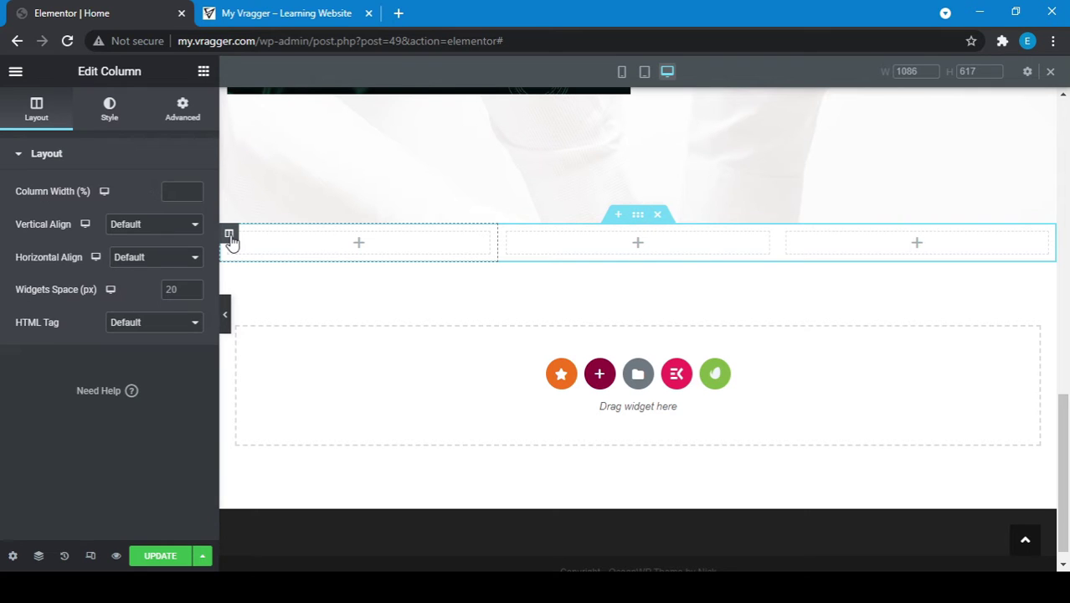
left_click(169, 190)
type("25")
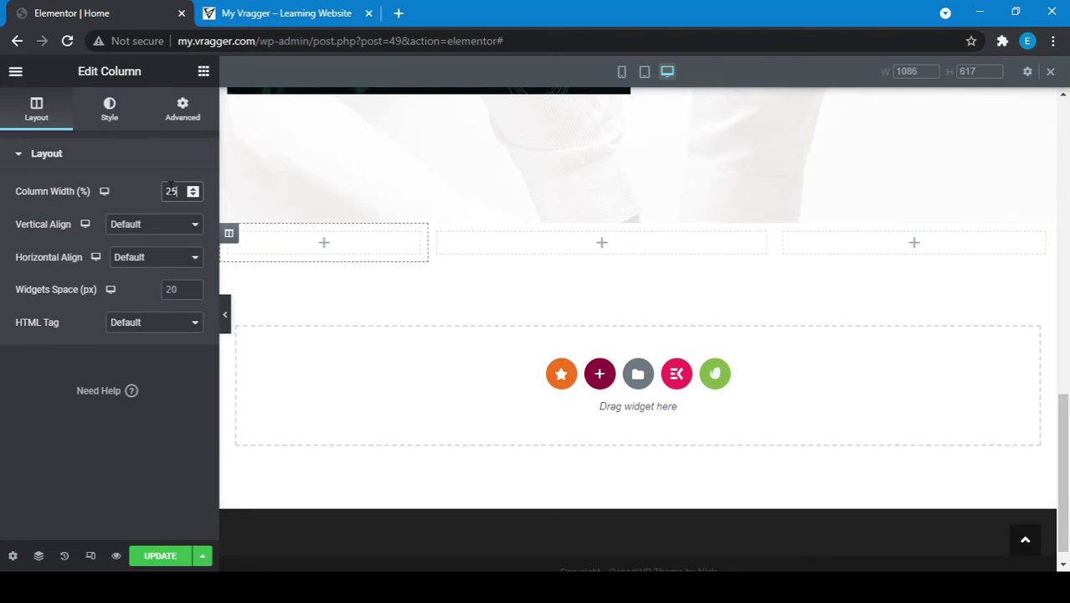
- Set the second column's width to 25% and open the third column's layout settings
left_click(582, 243)
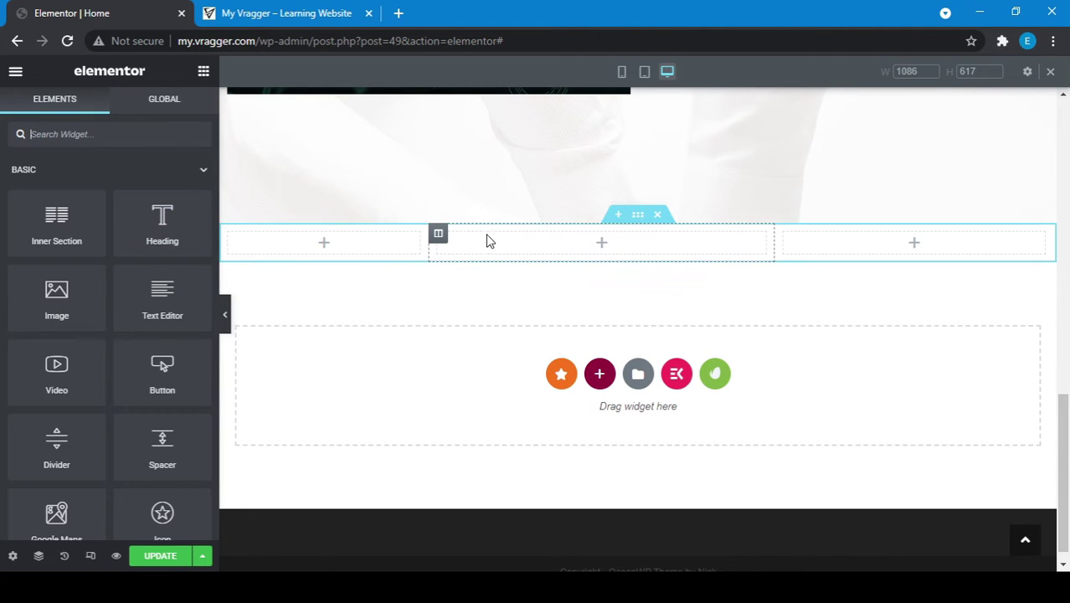
left_click(440, 235)
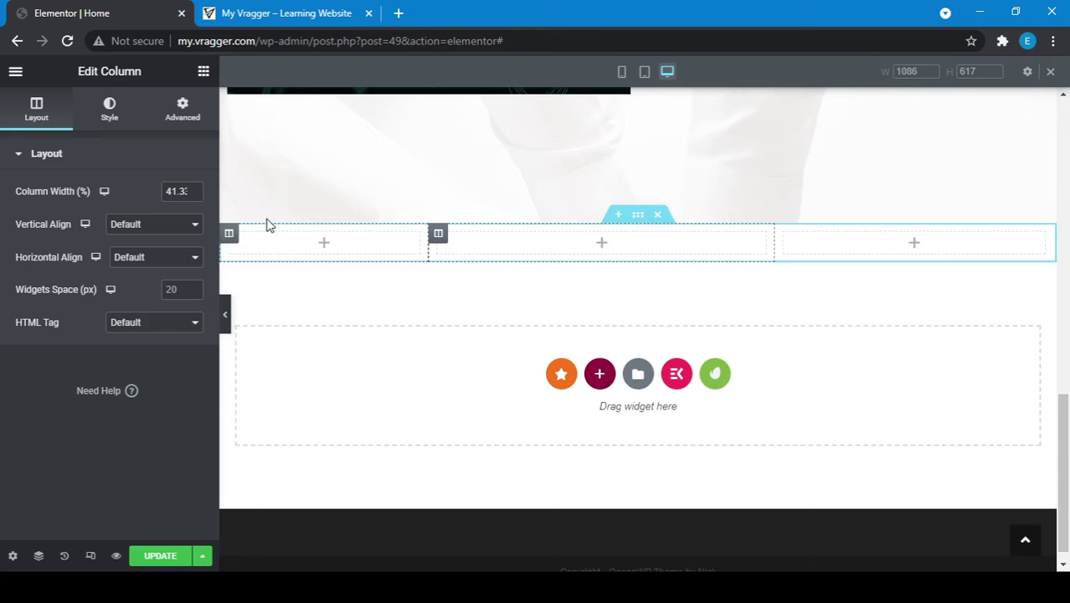
double_click(179, 193)
type("25")
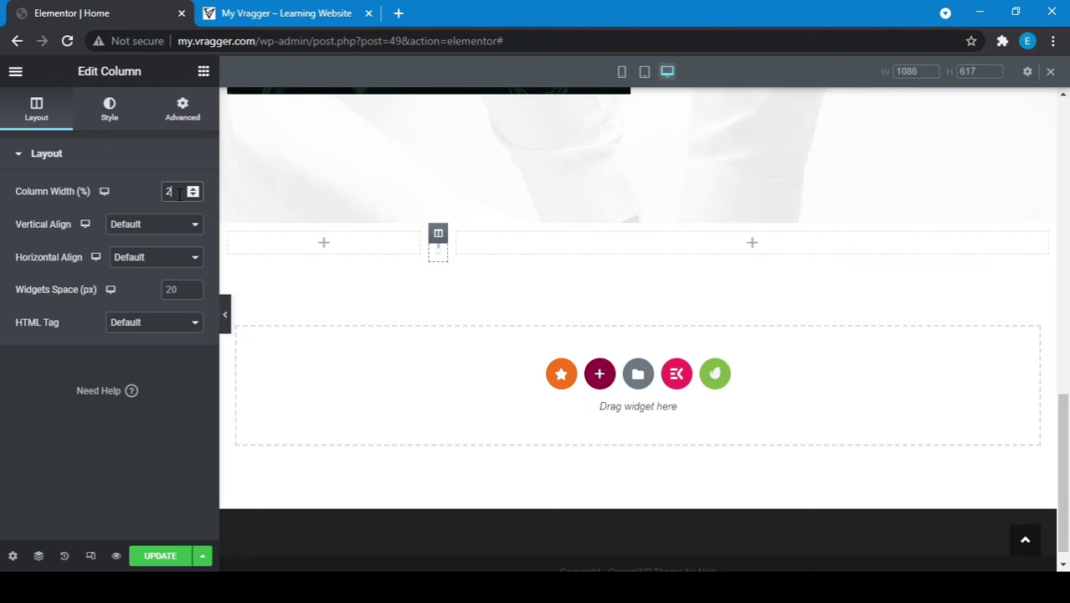
left_click(669, 240)
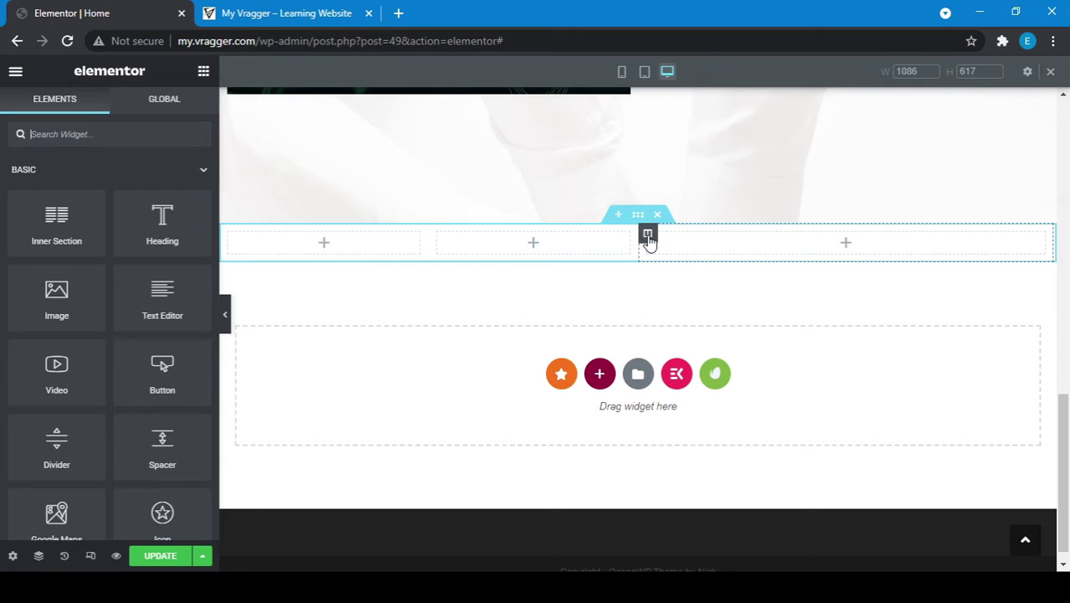
left_click(648, 235)
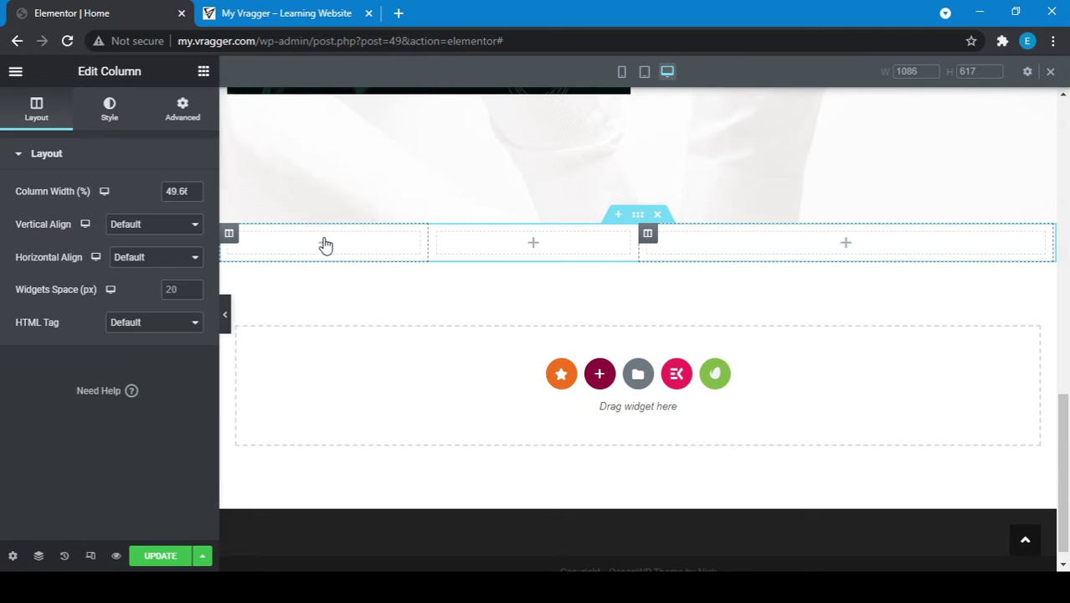
- Add a Heading widget to the first column and title it "Making Learning Easier"
left_click(203, 71)
left_click_drag(167, 228, 317, 249)
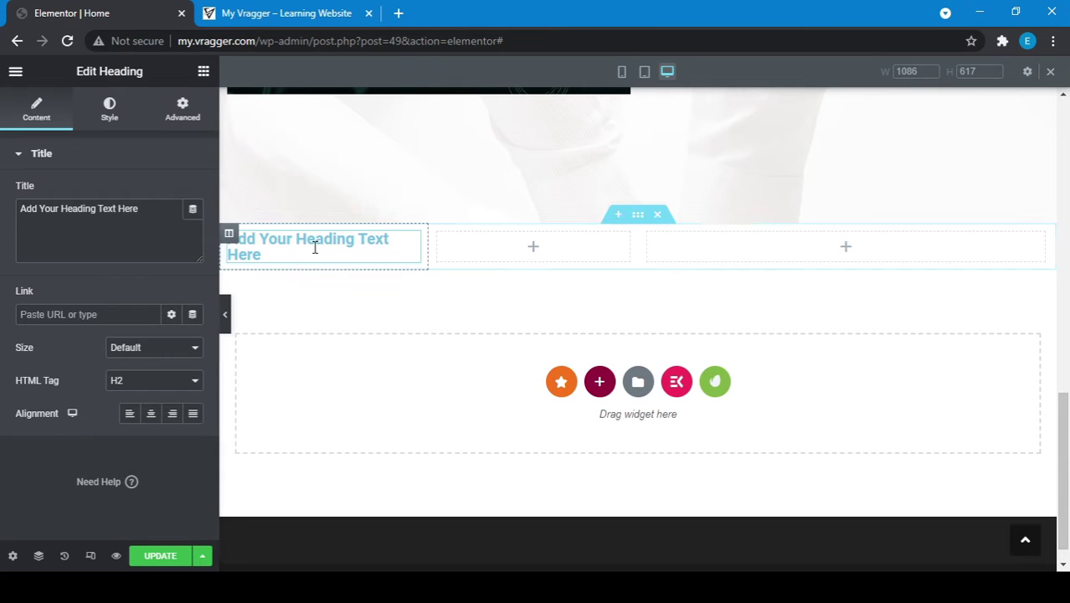
left_click(125, 221)
key("ctrl+a")
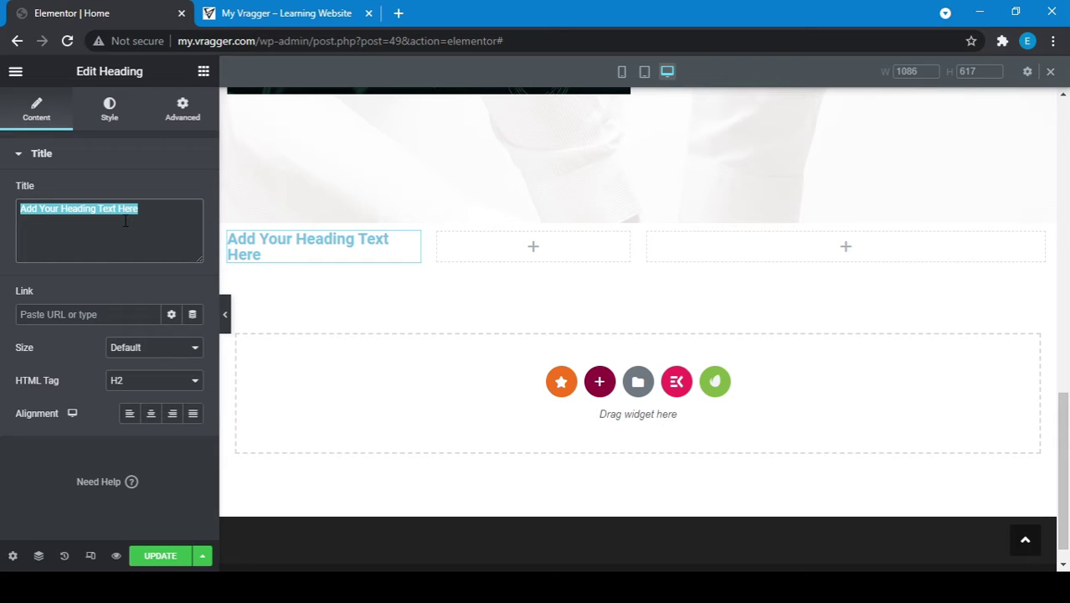
type("MAki")
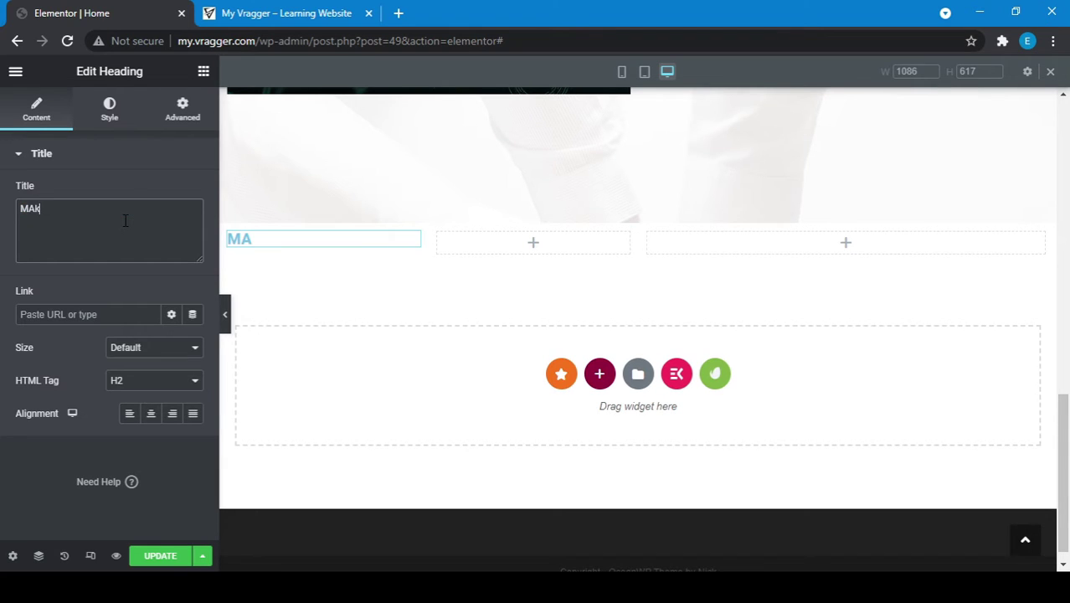
type("ng")
key("BackSpace")
key("BackSpace")
key("BackSpace")
key("BackSpace")
key("BackSpace")
key("BackSpace")
type("aking Lear")
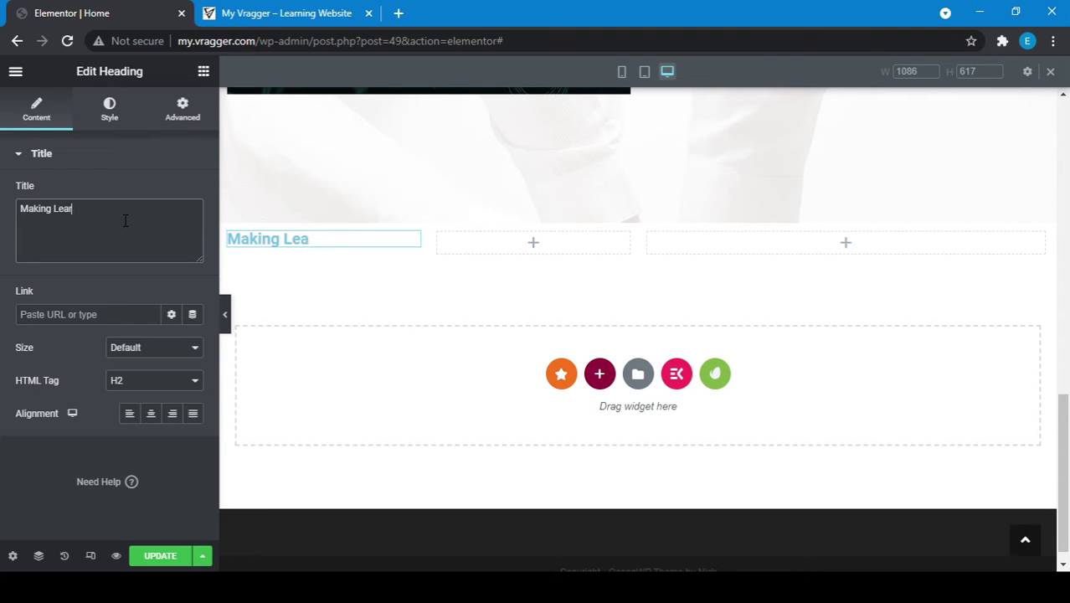
type("ning Easier")
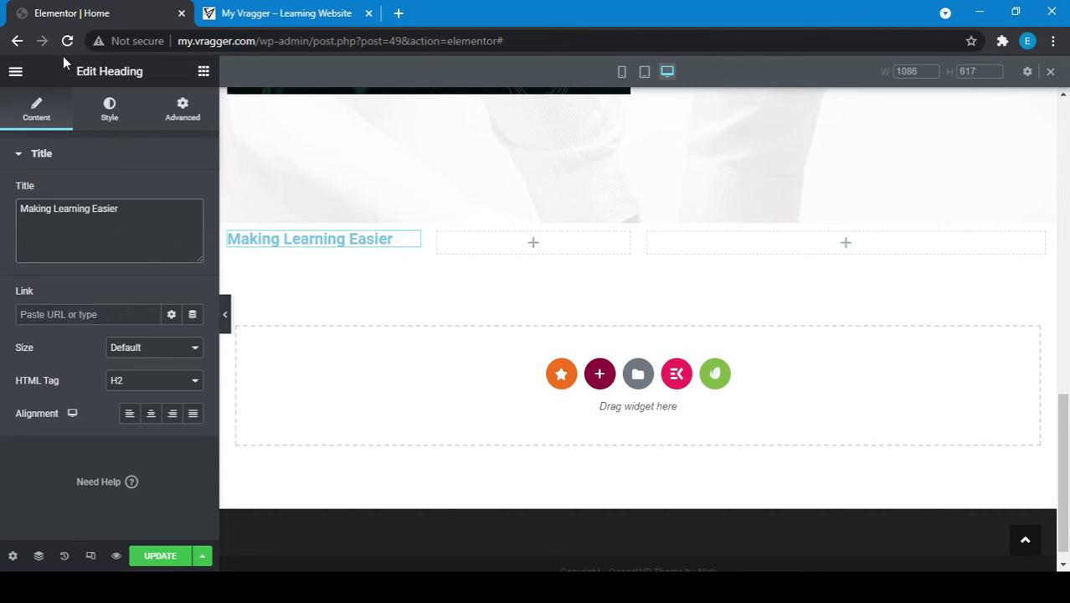
- Set the heading's text color to the dark red global color
left_click(116, 120)
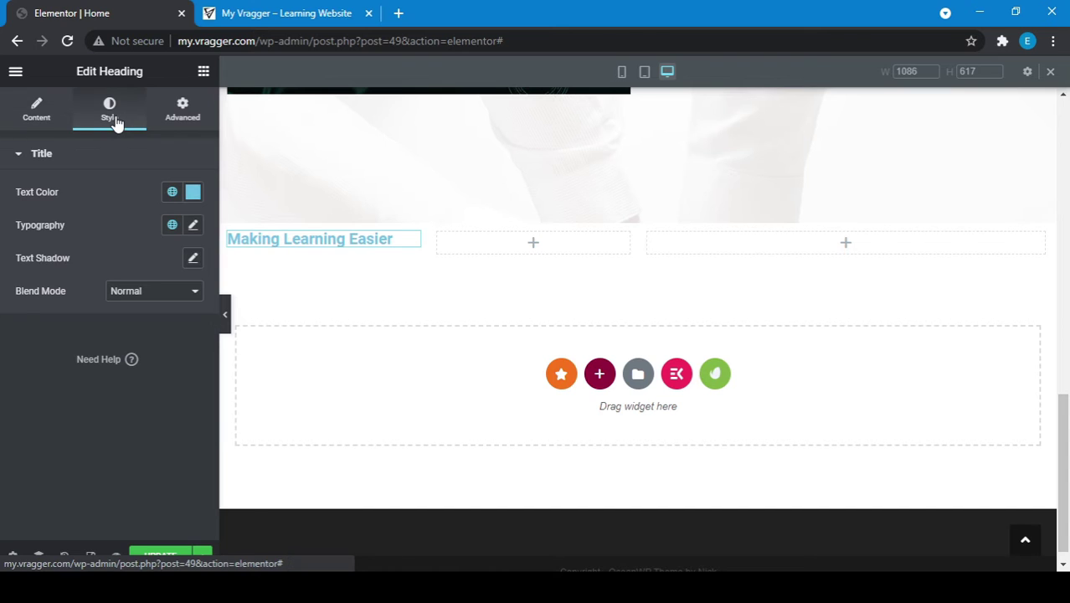
left_click(173, 193)
left_click(128, 378)
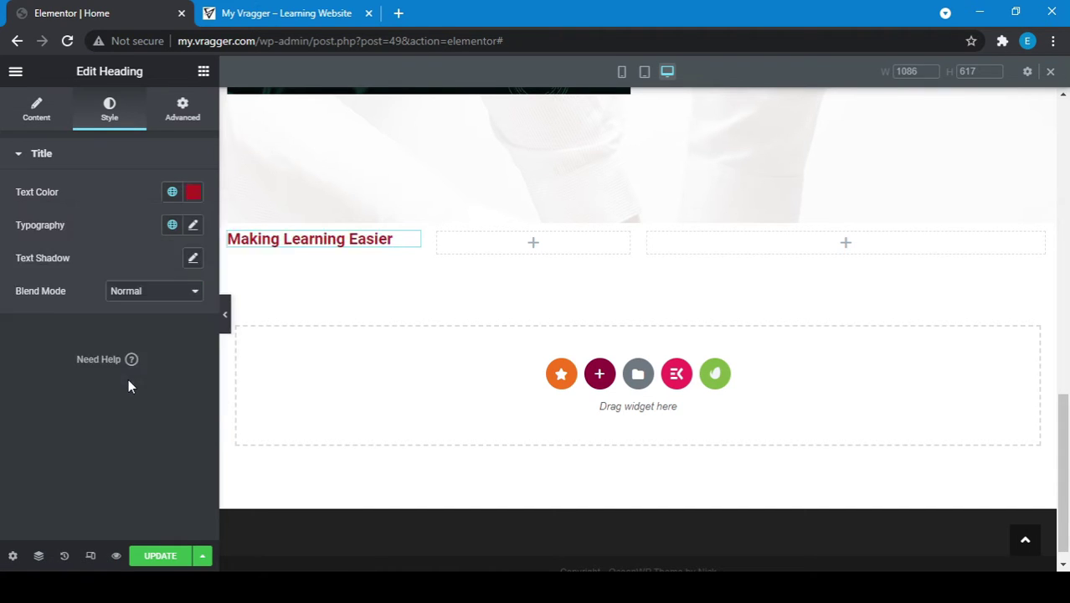
- Set the heading's typography to the Poppins font family with a line height of 1.4 em
left_click(193, 227)
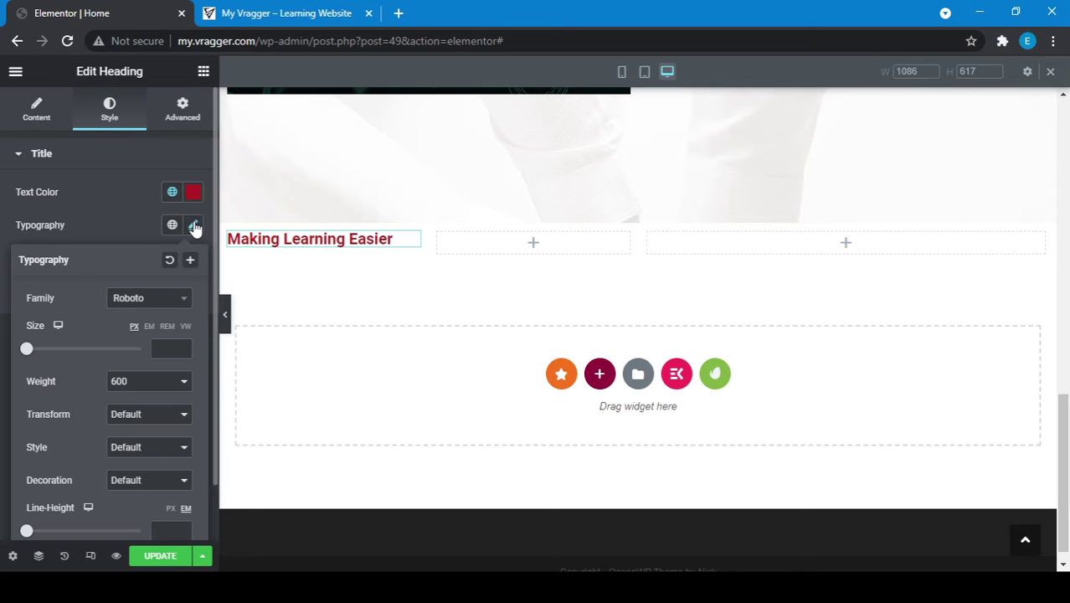
left_click(156, 303)
type("pop")
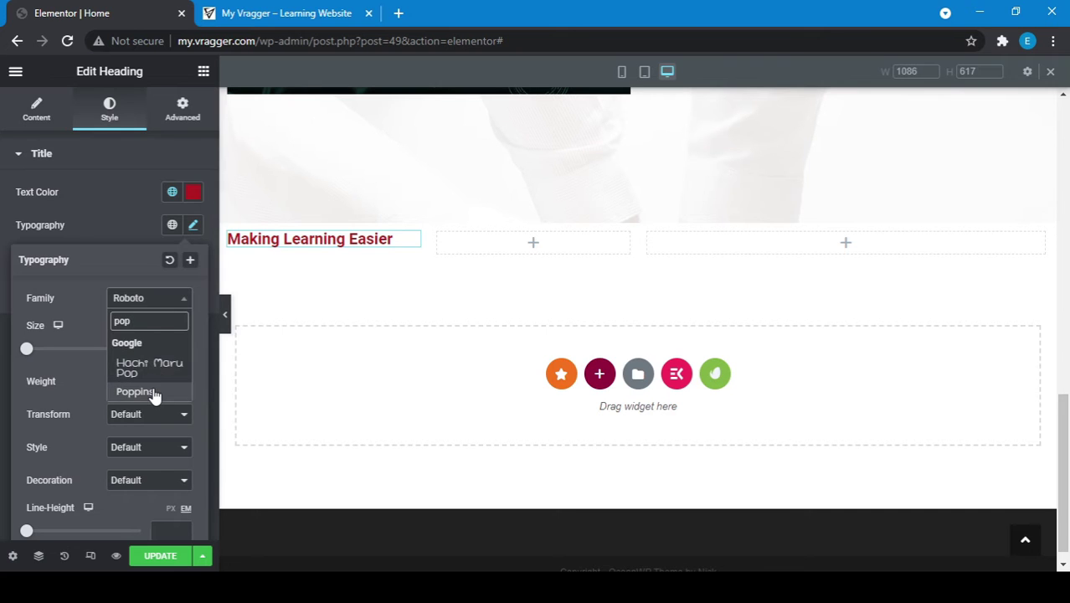
left_click(136, 392)
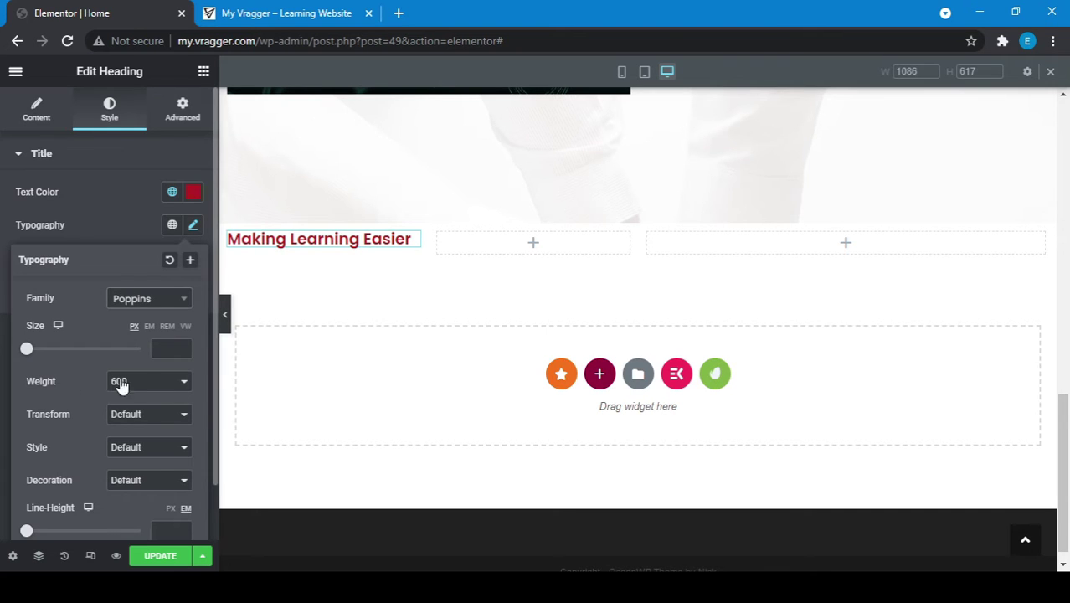
left_click(169, 451)
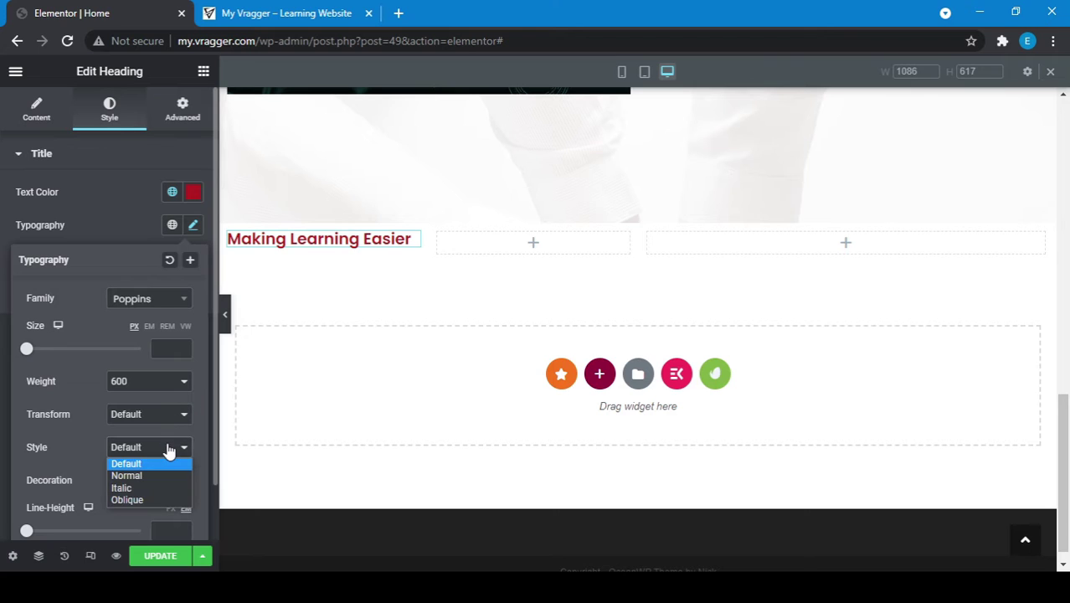
scroll(168, 451, "down", 1)
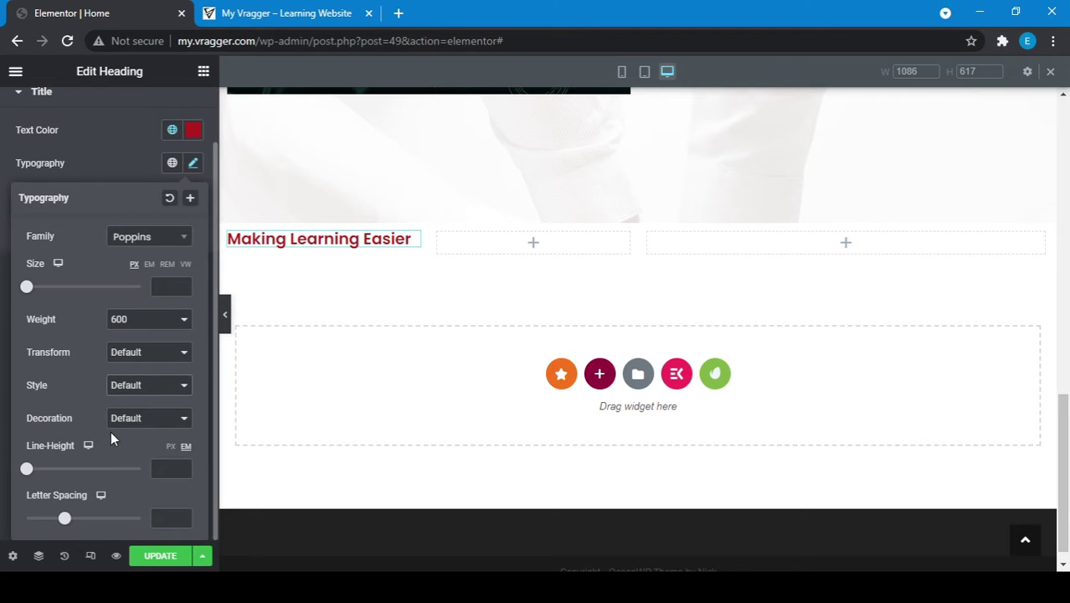
left_click(163, 473)
type("1")
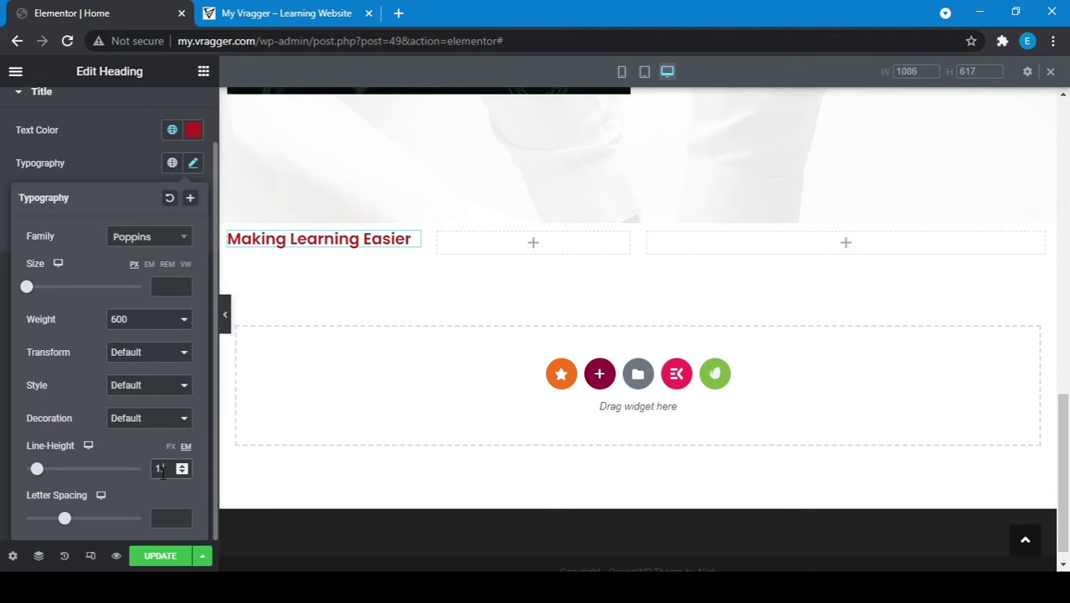
type(".5")
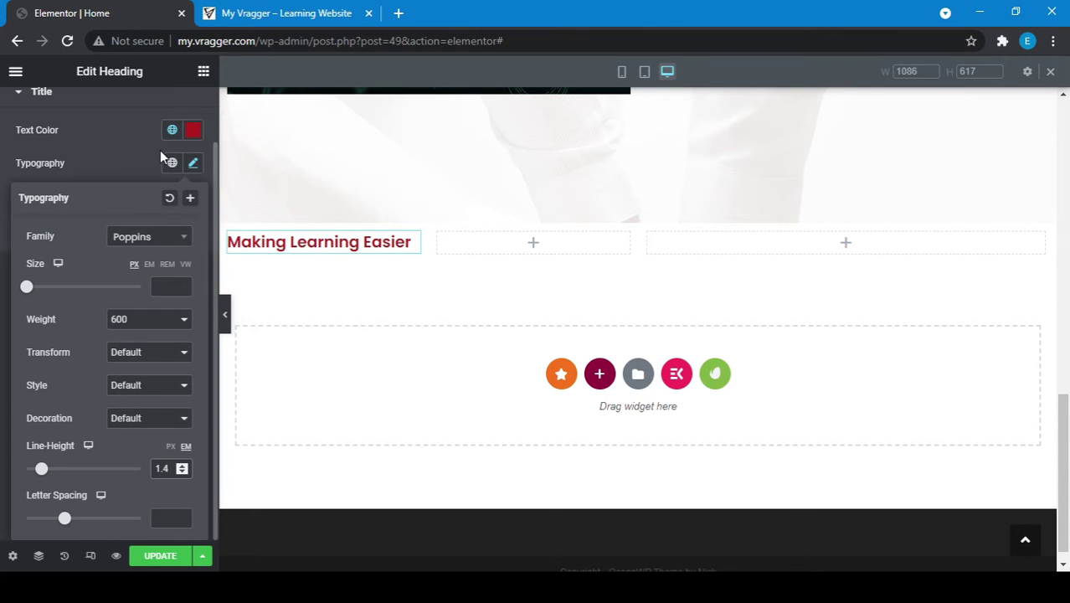
scroll(160, 150, "up", 1)
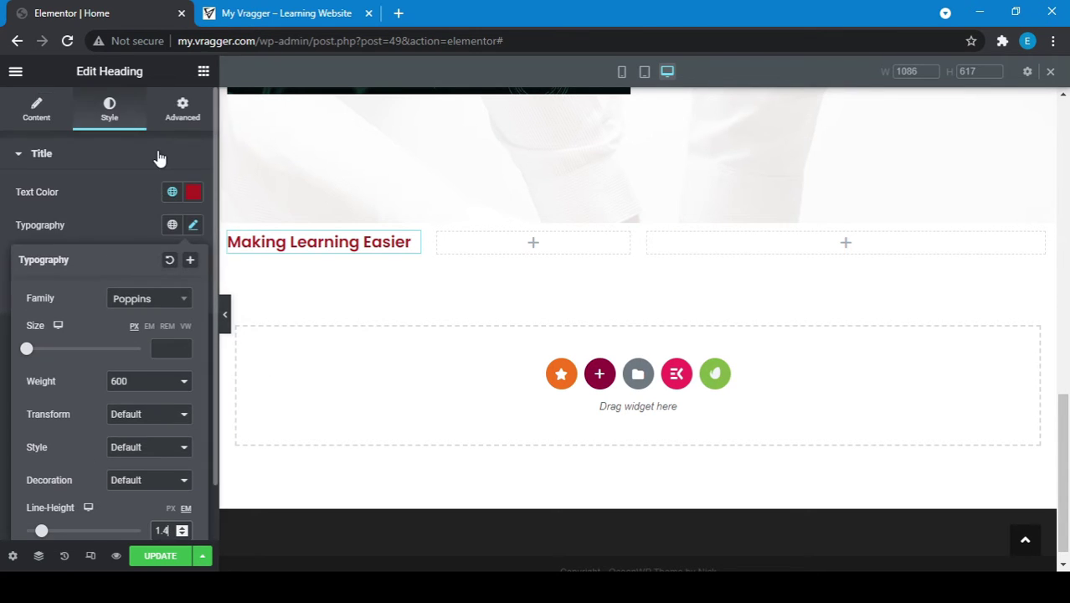
left_click(37, 154)
- Try a uniform padding of 140 px on all four sides of the heading
left_click(184, 113)
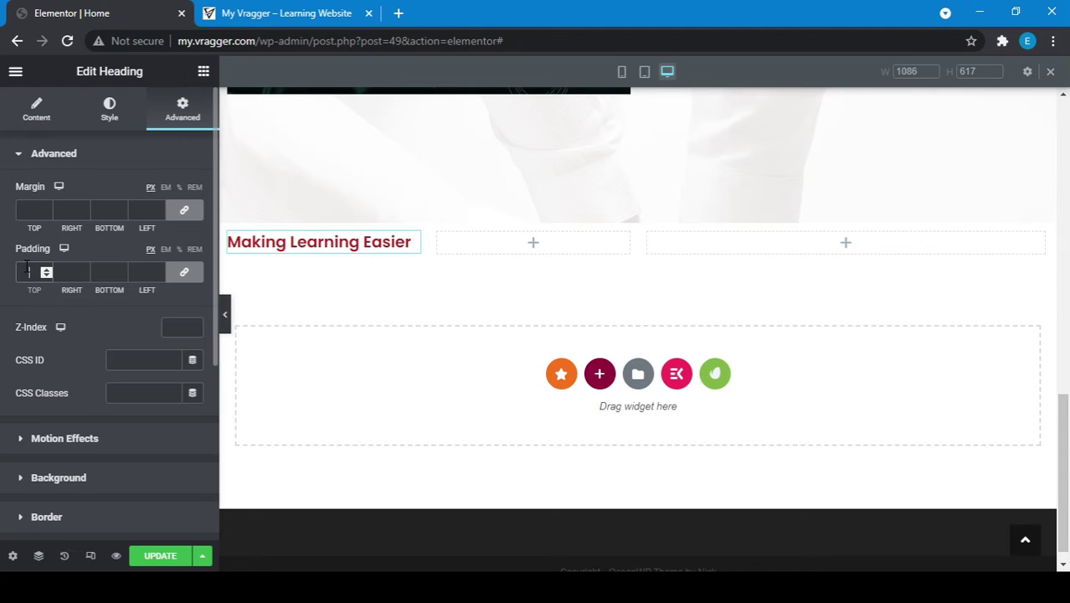
left_click(26, 266)
type("1")
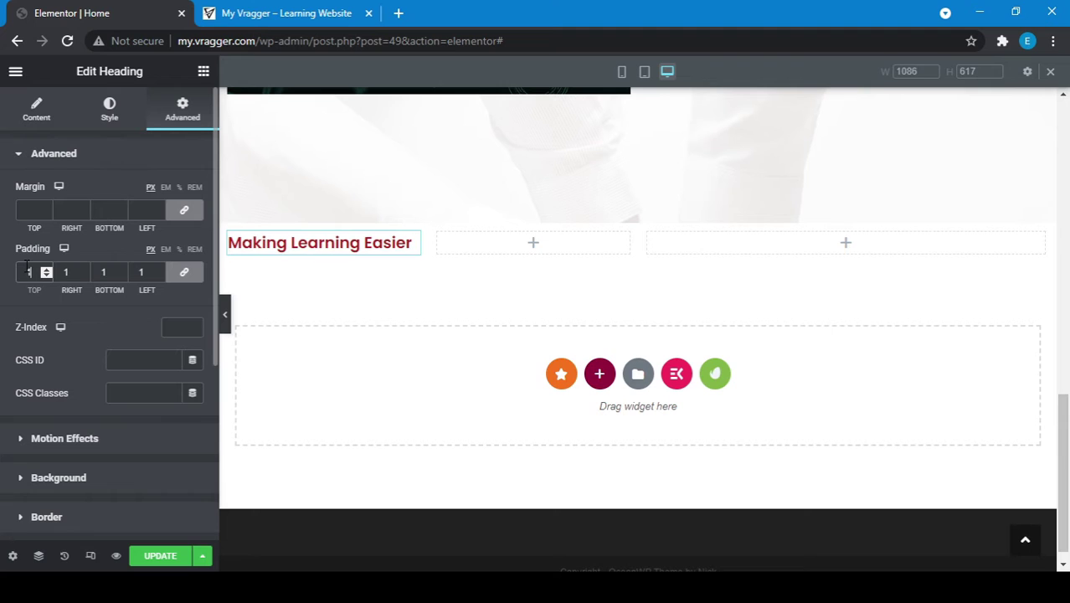
type("40")
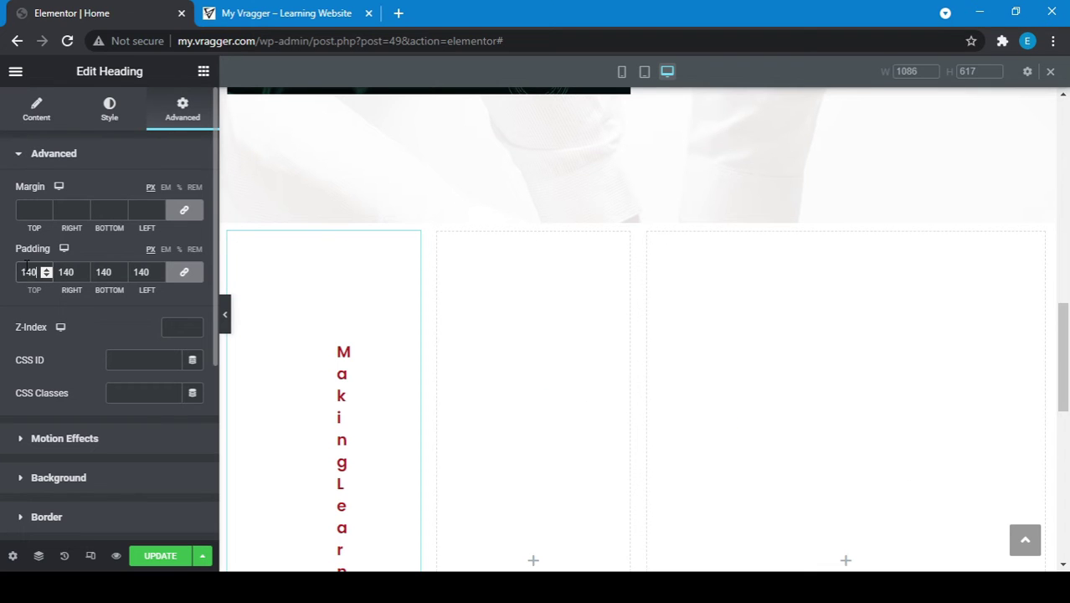
- Reset the heading's padding to 0 on all sides, unlink the values and set only the top padding to 320 px
double_click(26, 271)
type("0")
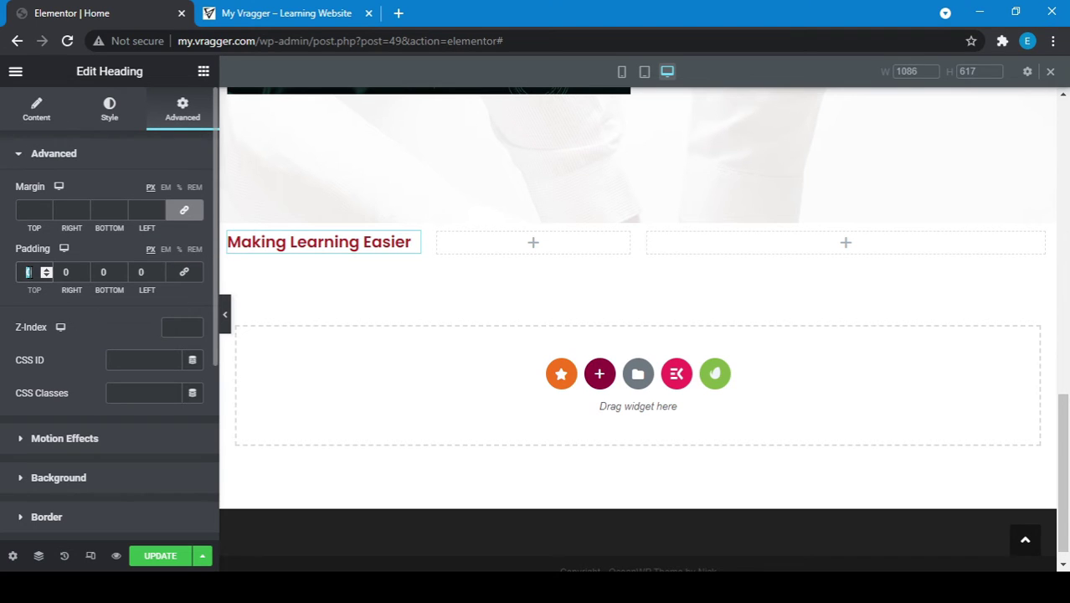
type("140")
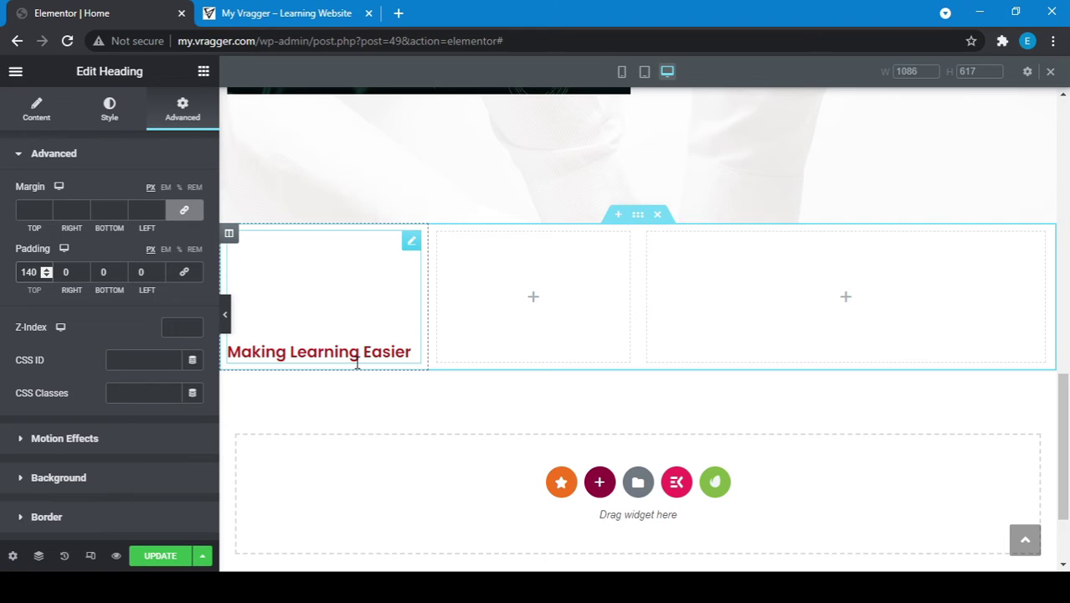
double_click(31, 272)
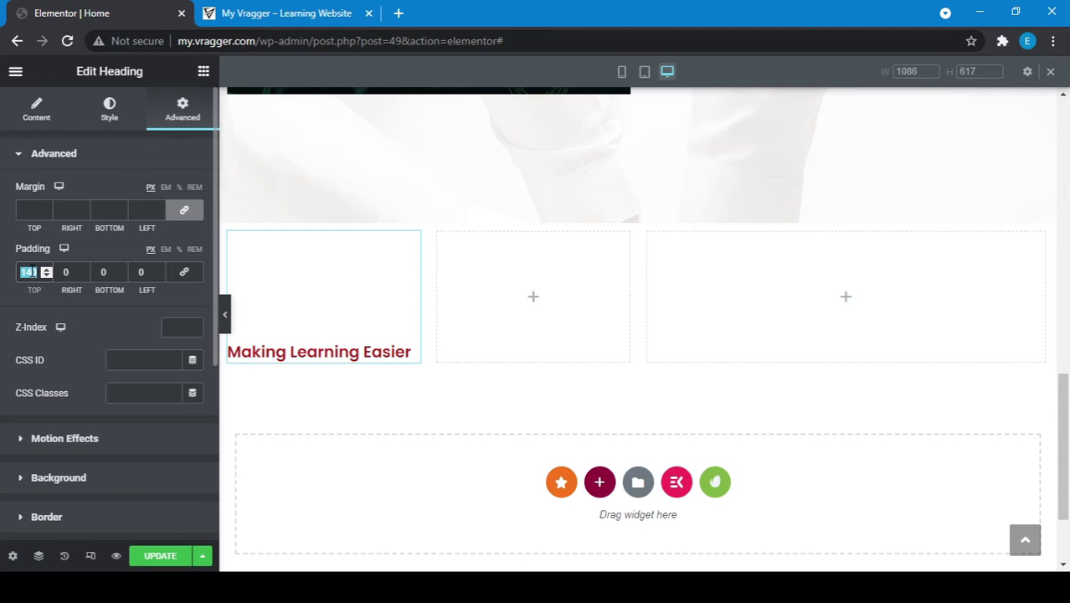
type("320")
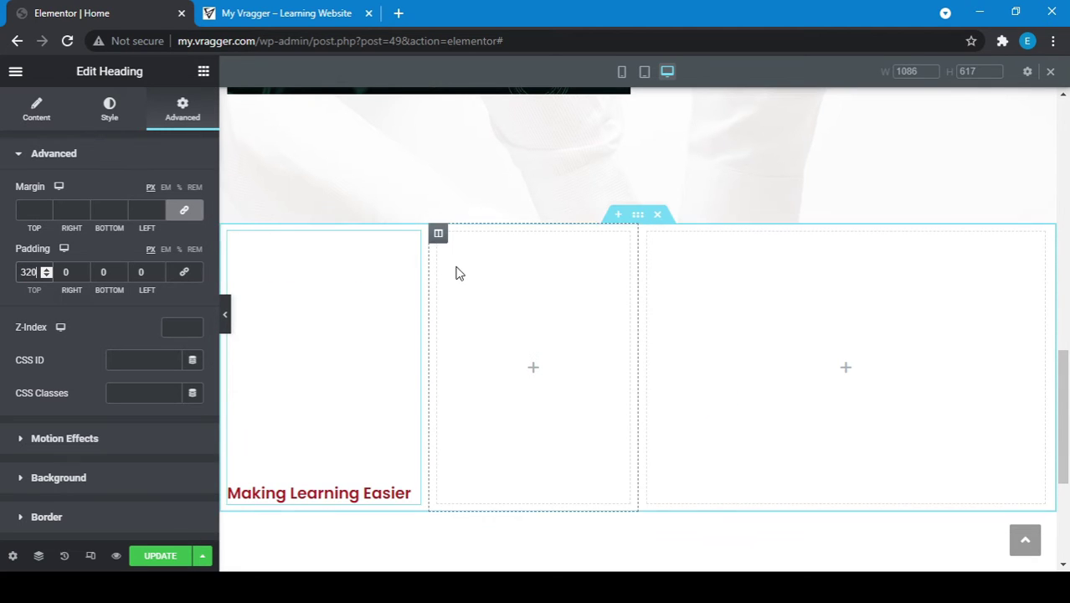
- Set the first column's background type to classic and select the library image blog2-1-1200x900-1024x768-1-1.jpg for it
left_click(228, 233)
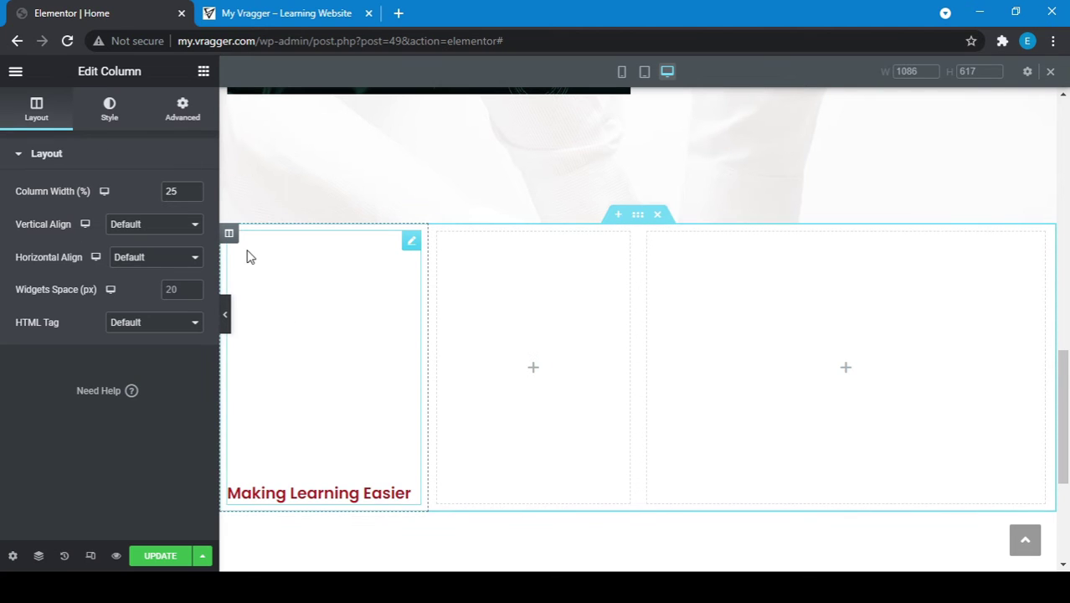
left_click(109, 109)
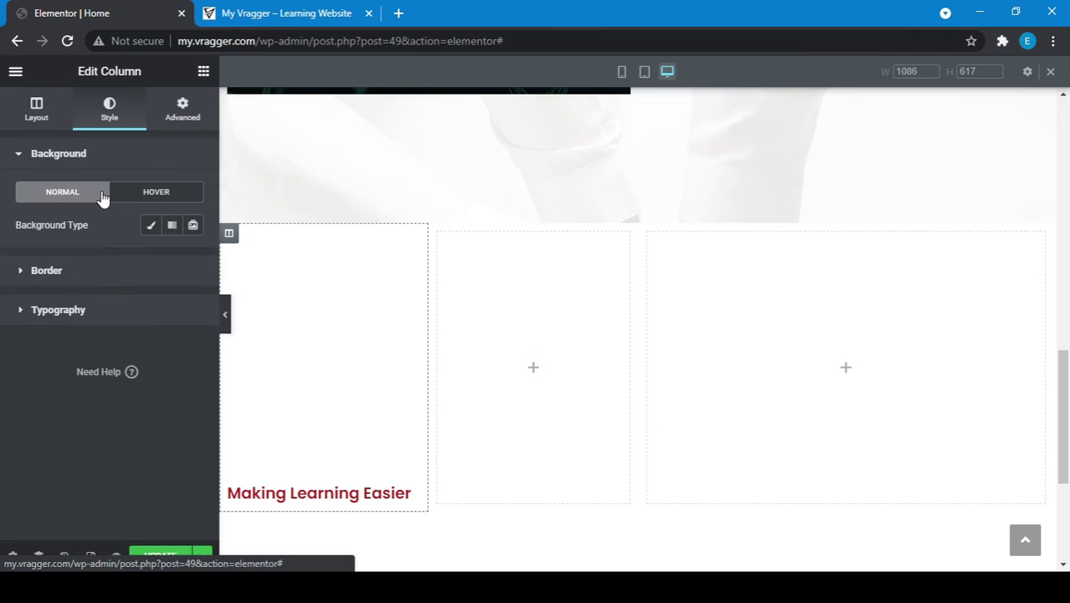
left_click(151, 231)
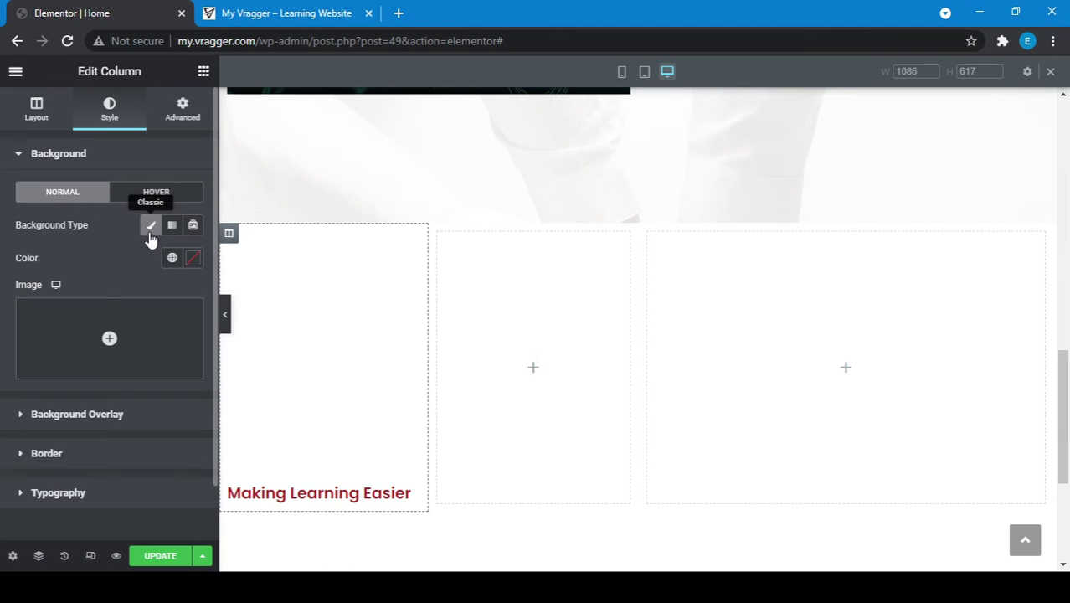
left_click(68, 368)
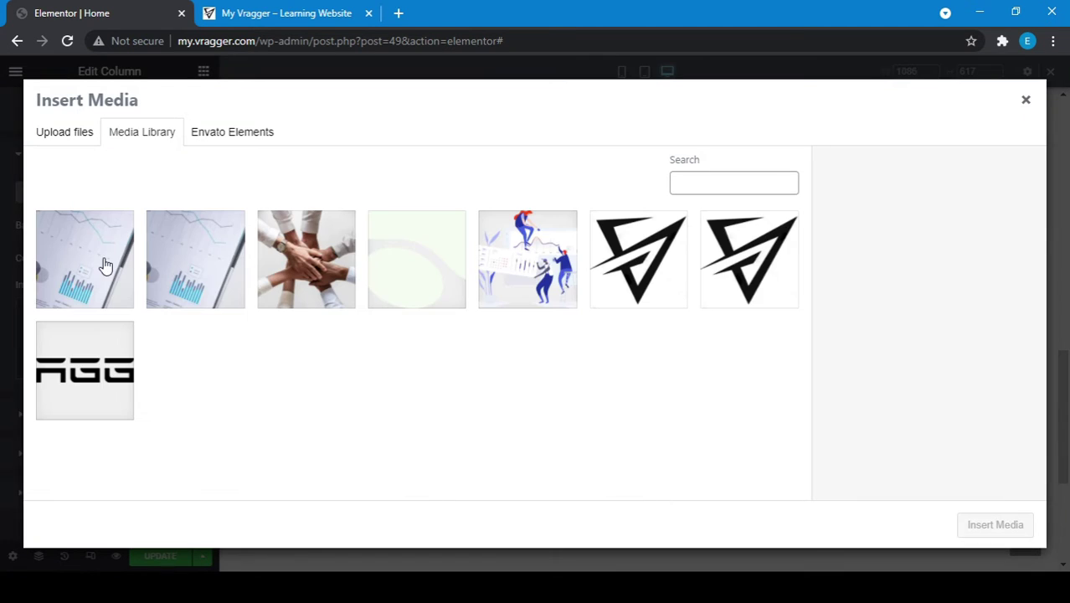
left_click(102, 261)
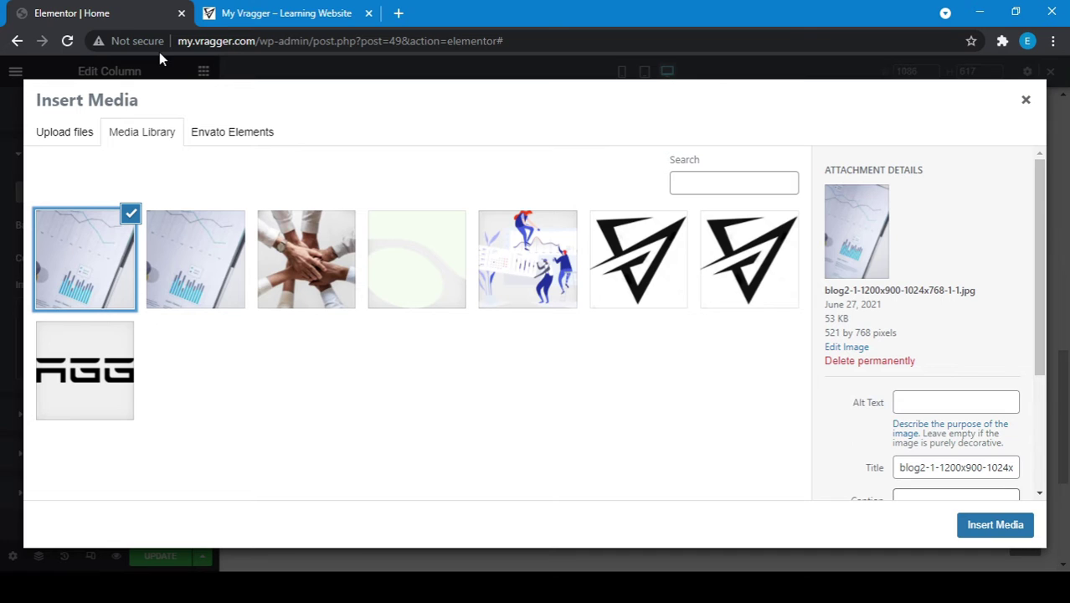
- Search Google for fotor in a new browser tab, go to the Fotor website and launch its photo editor
left_click(398, 14)
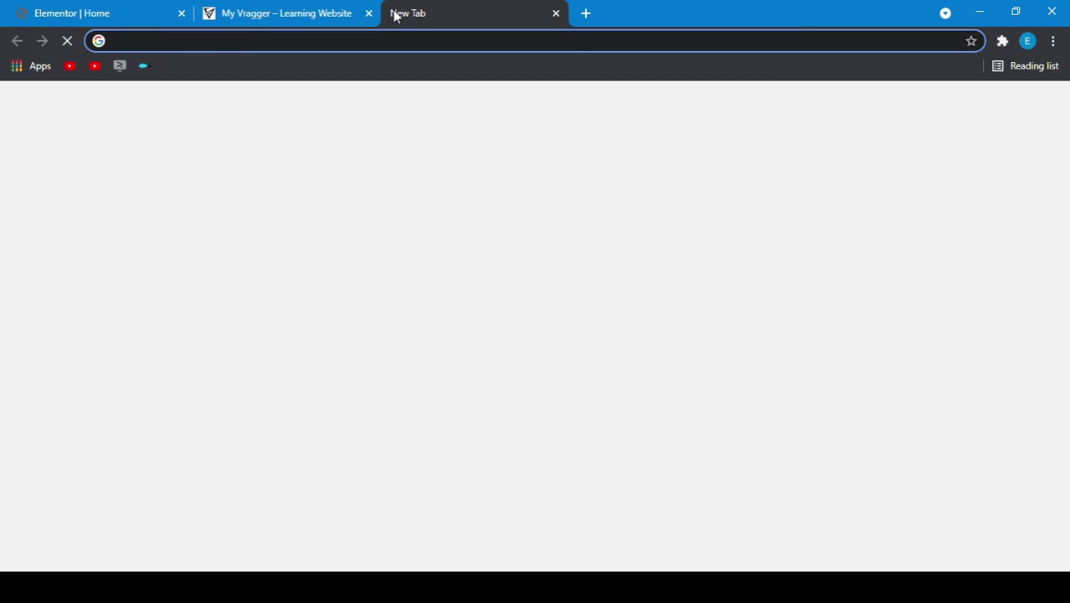
type("fo")
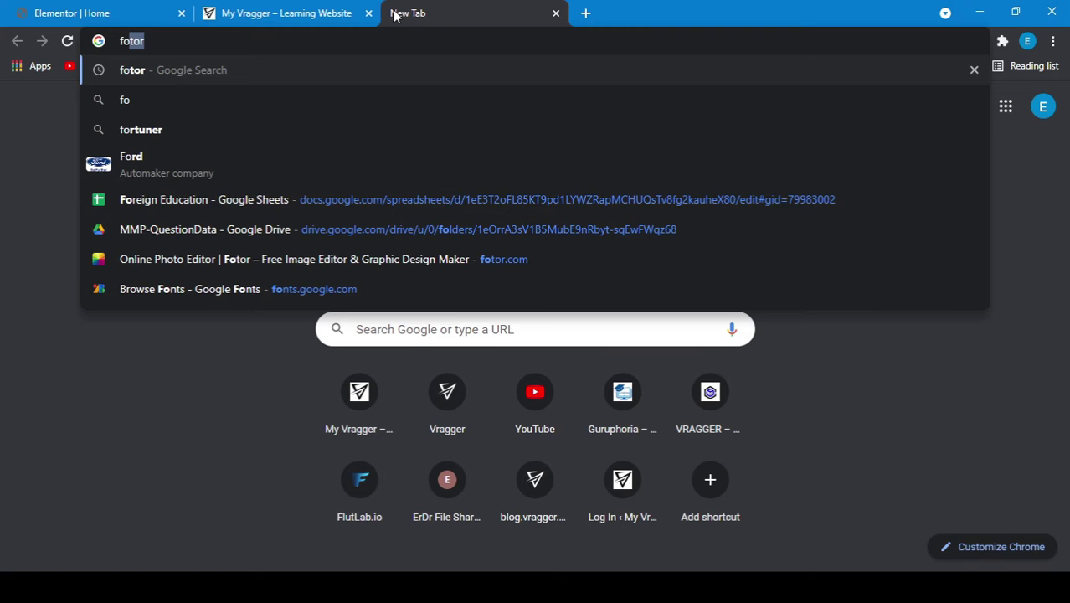
key("Return")
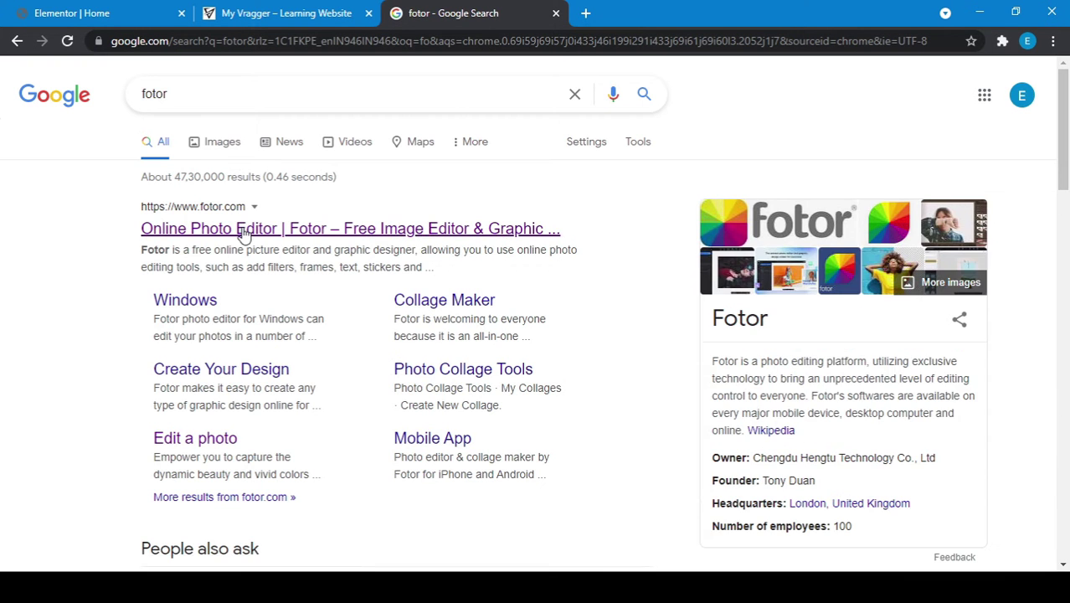
left_click(243, 234)
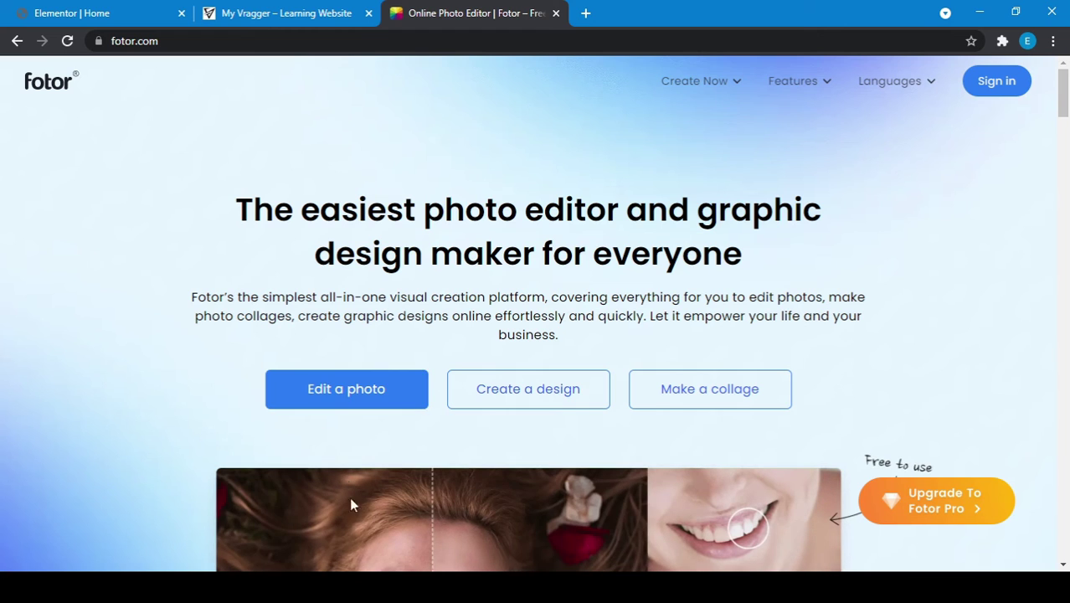
left_click(401, 402)
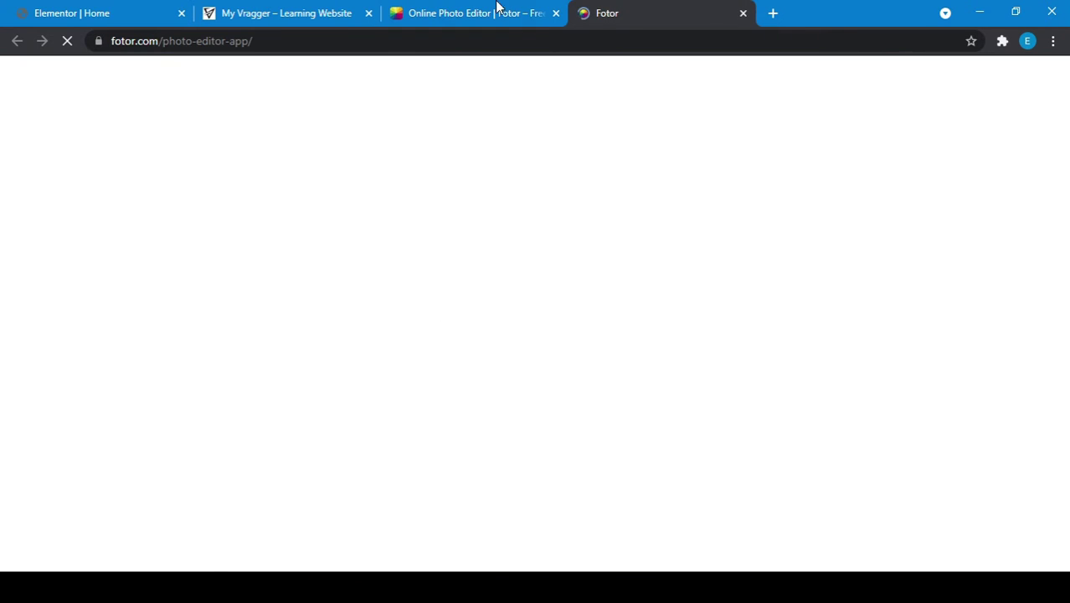
- Look through the photo and collage editing features presented on the Fotor home page
left_click(497, 9)
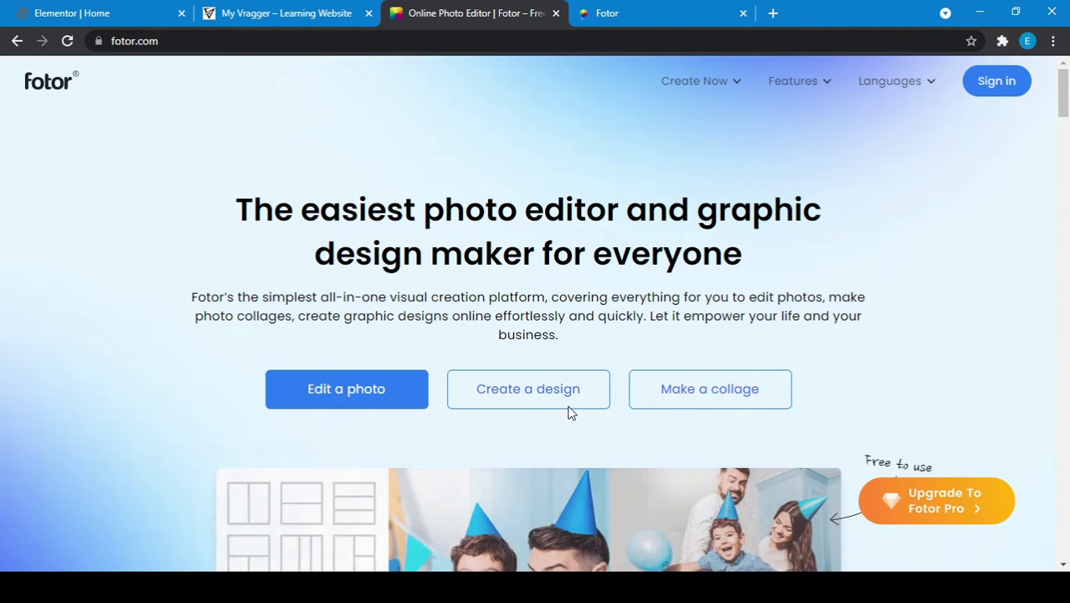
scroll(673, 389, "down", 5)
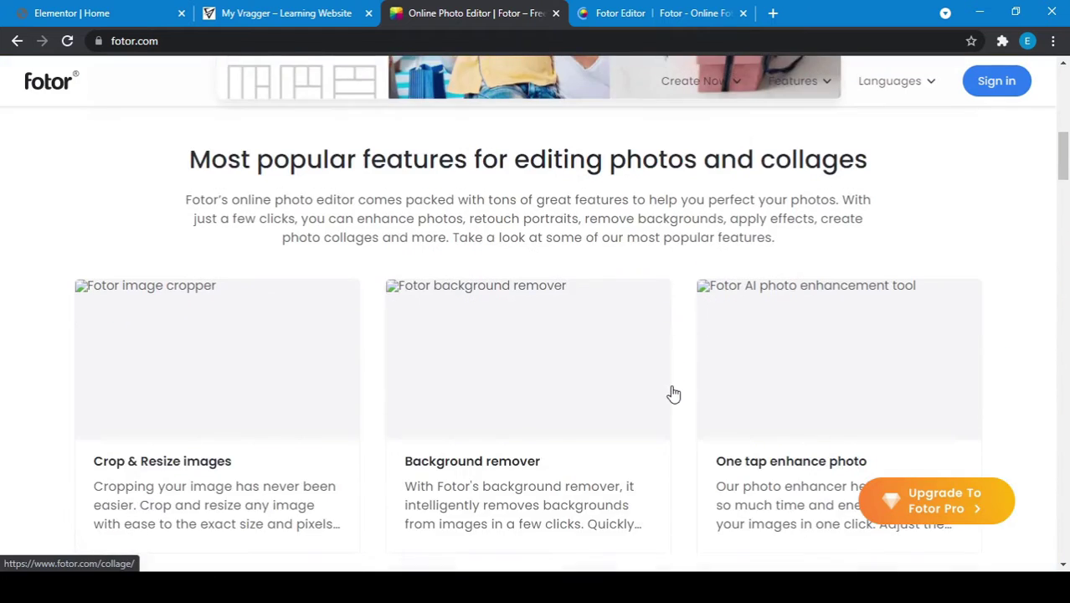
scroll(674, 393, "down", 2)
scroll(671, 392, "down", 6)
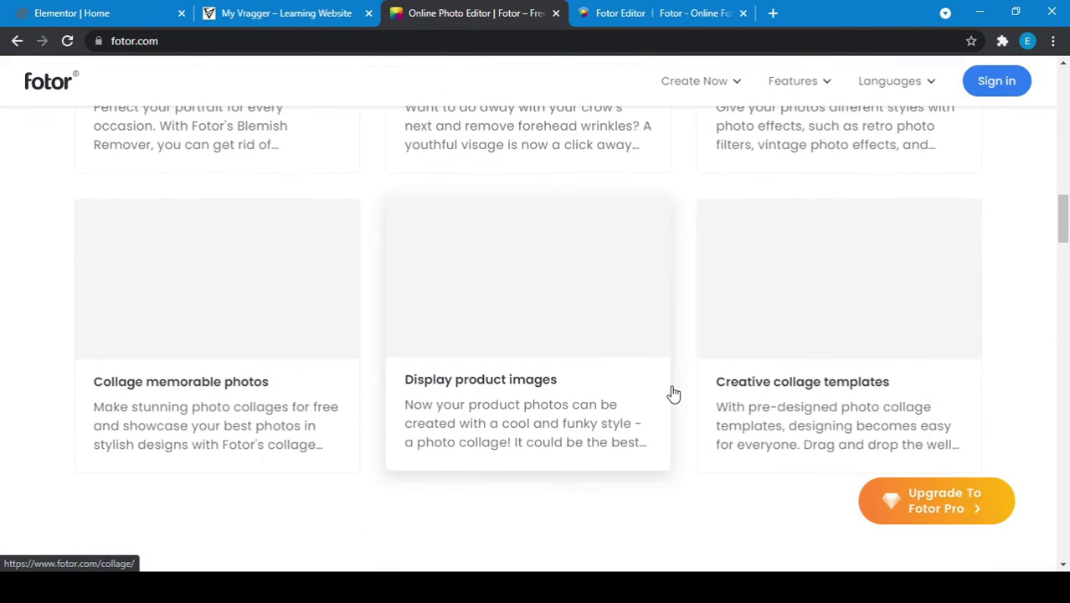
scroll(670, 391, "up", 3)
scroll(674, 335, "down", 4)
- Load the image blog2-1-1200x900-1024x768.jpg into the Fotor photo editor
left_click(640, 10)
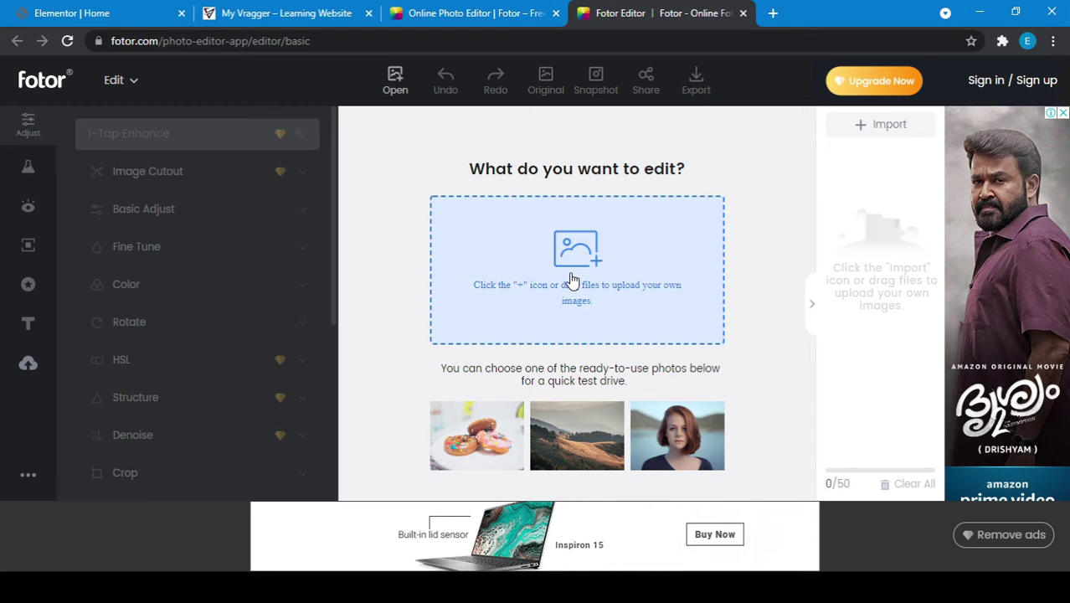
left_click(533, 254)
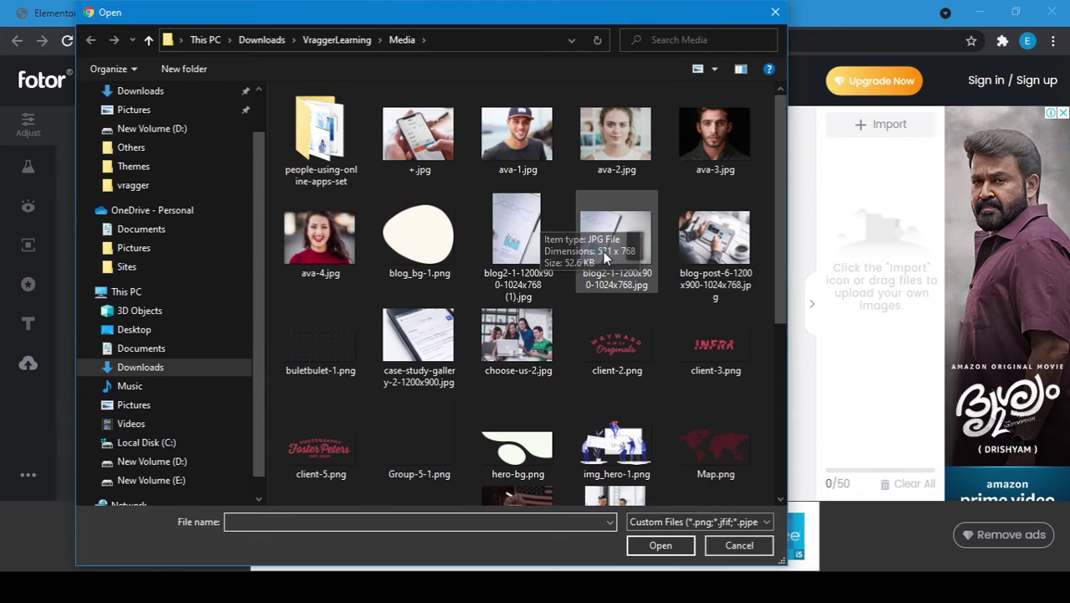
double_click(604, 252)
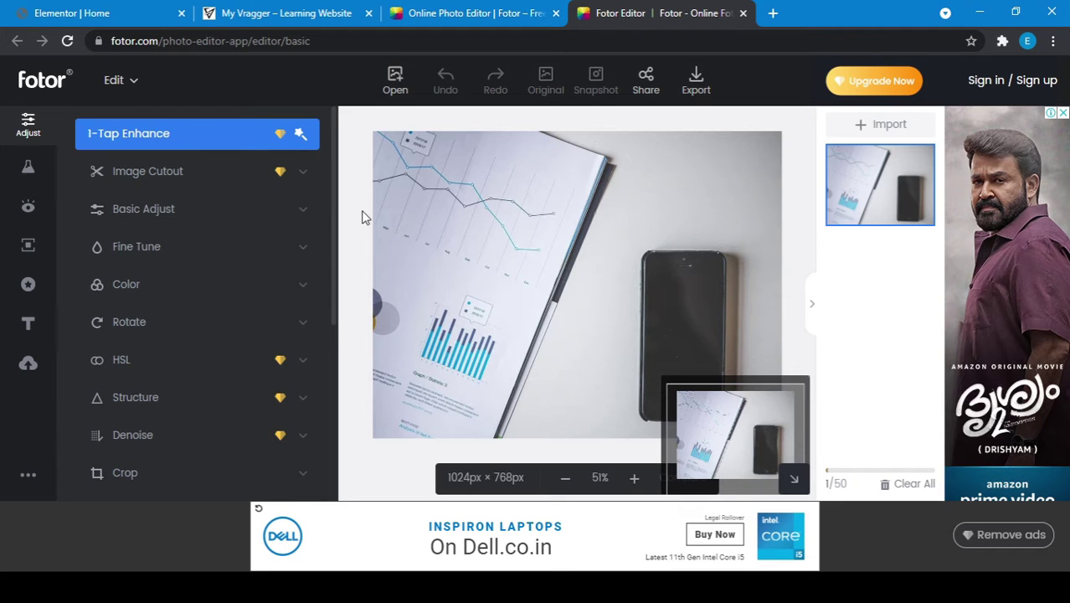
- Set the photo's brightness to 25 and saturation to 88, and look over the remaining adjustment tools
left_click(153, 207)
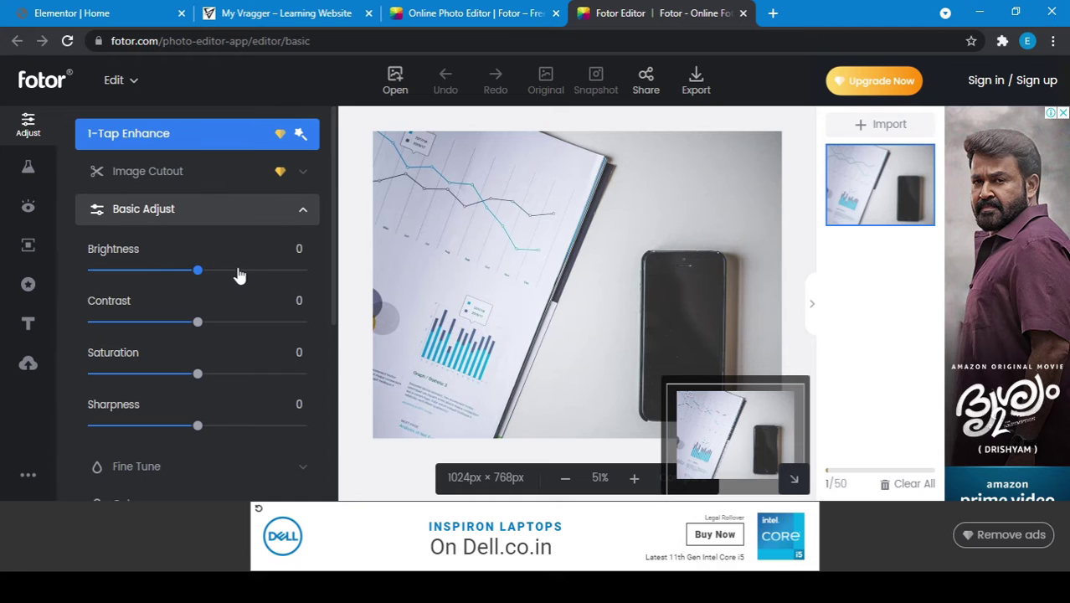
left_click(294, 273)
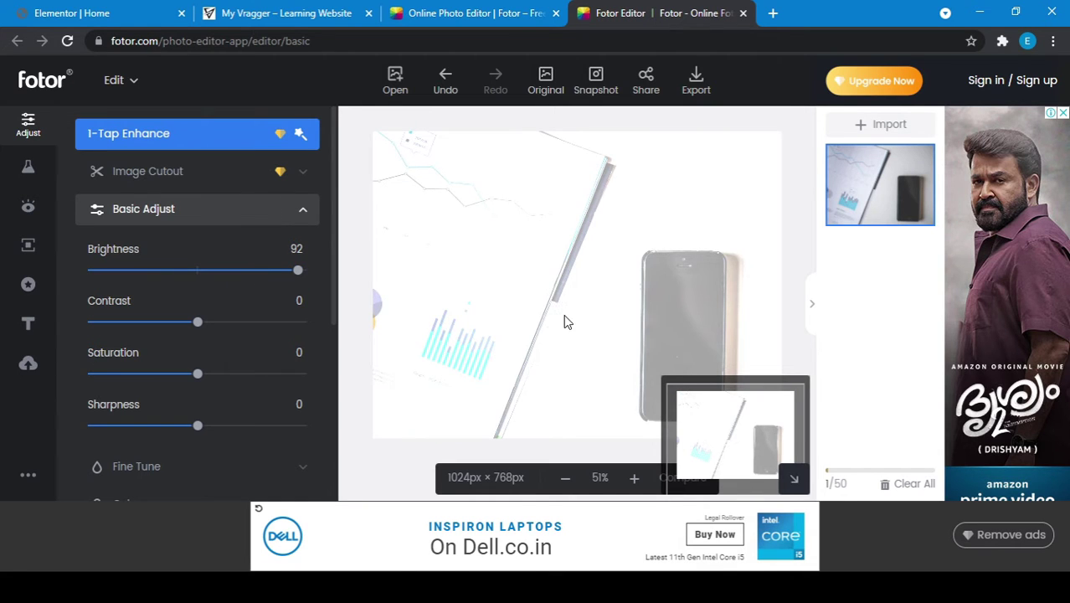
left_click_drag(298, 272, 226, 271)
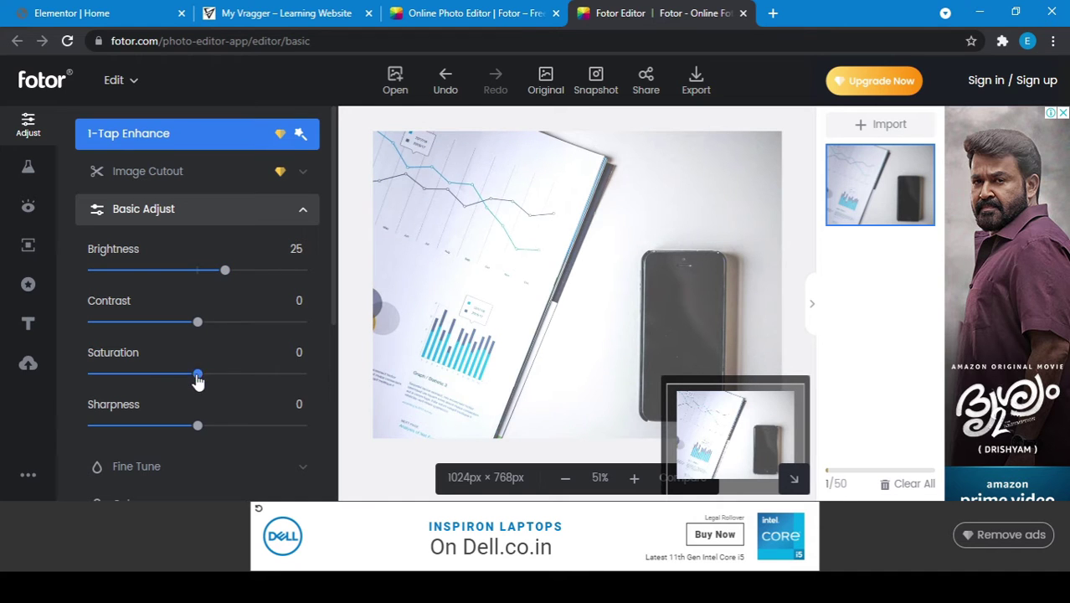
left_click_drag(198, 376, 294, 386)
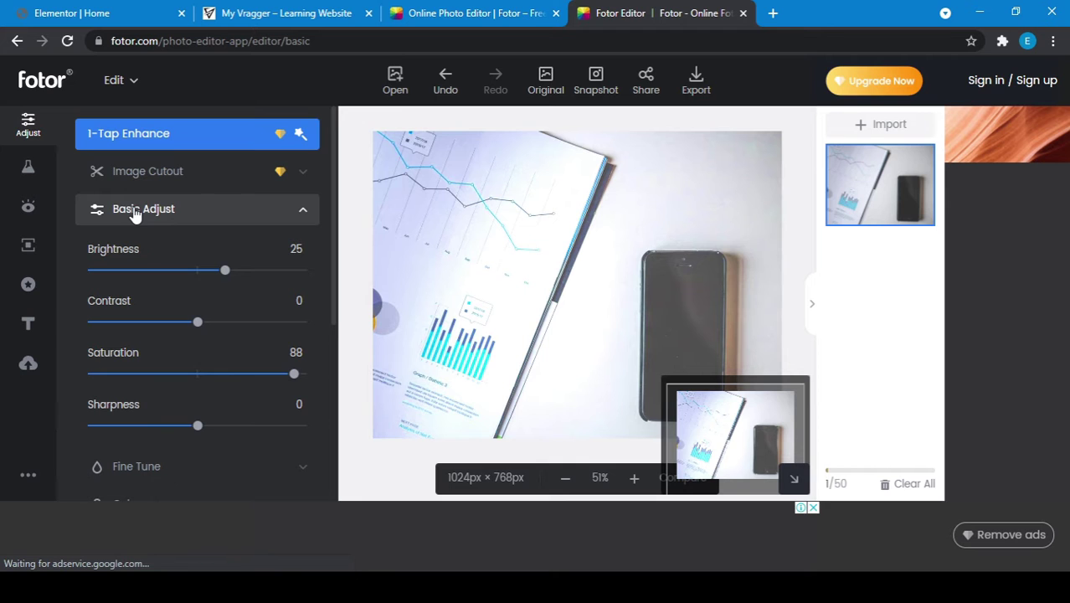
scroll(143, 406, "down", 5)
scroll(143, 406, "down", 1)
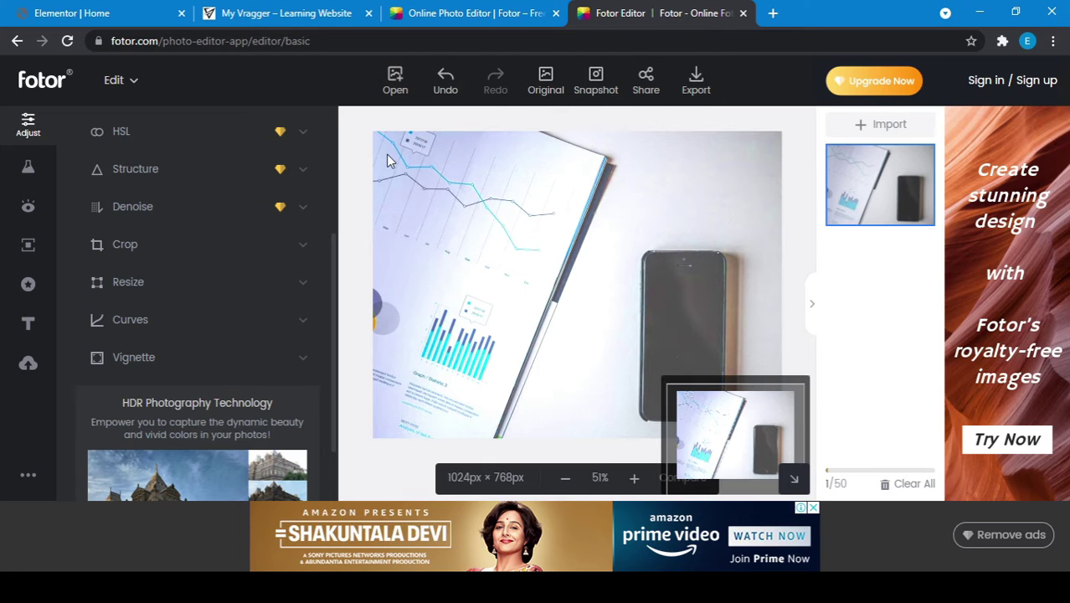
- Switch back to the Elementor page and insert the selected chart image as the first column's background
left_click(120, 6)
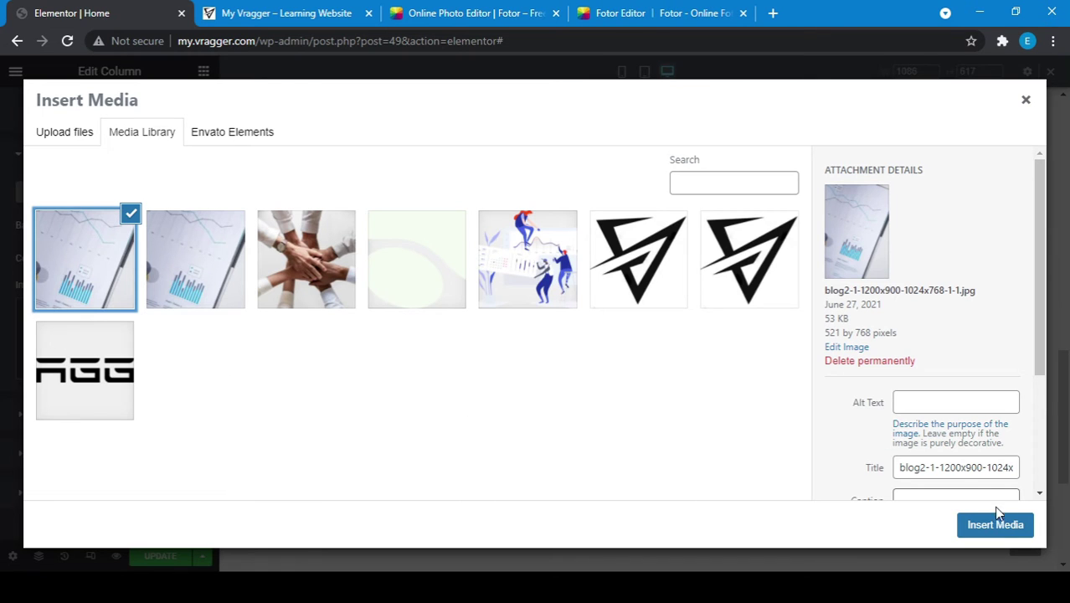
left_click(1009, 527)
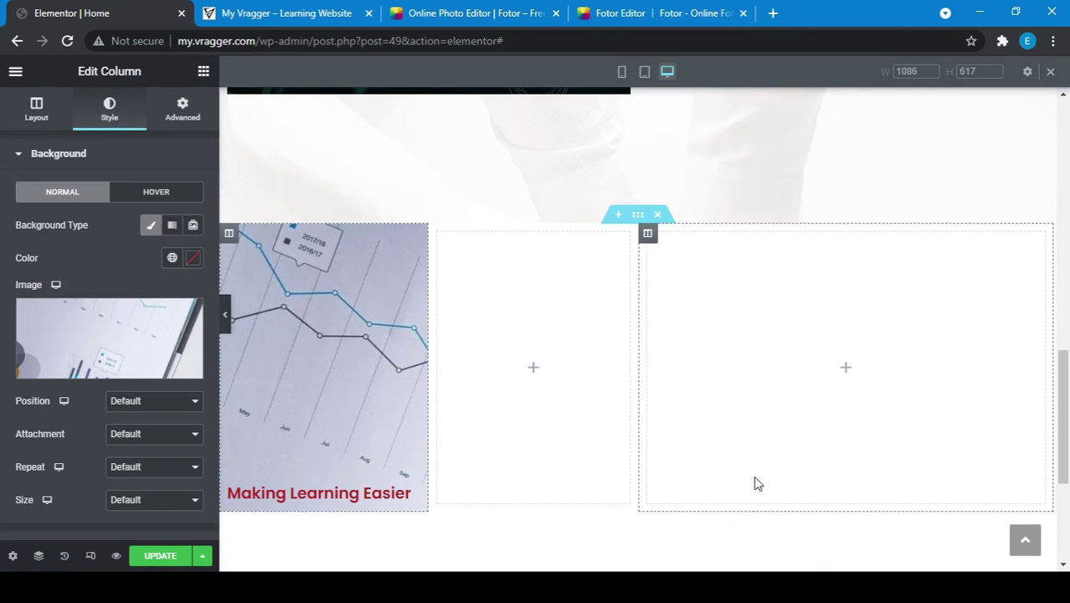
left_click(529, 477)
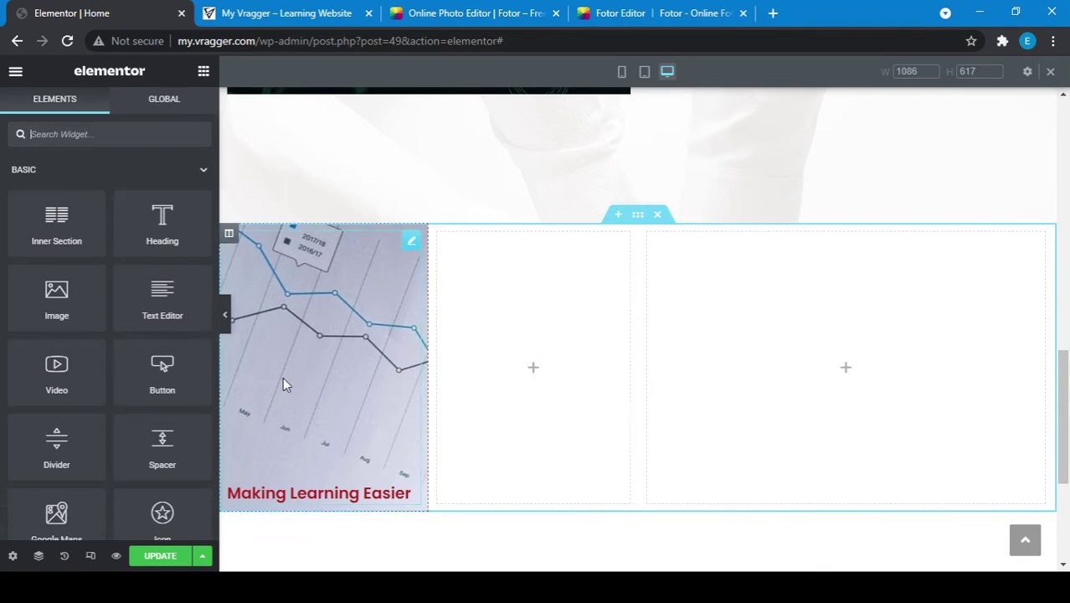
- Duplicate the first column with its heading and background, and delete the empty column beside the copy
right_click(230, 235)
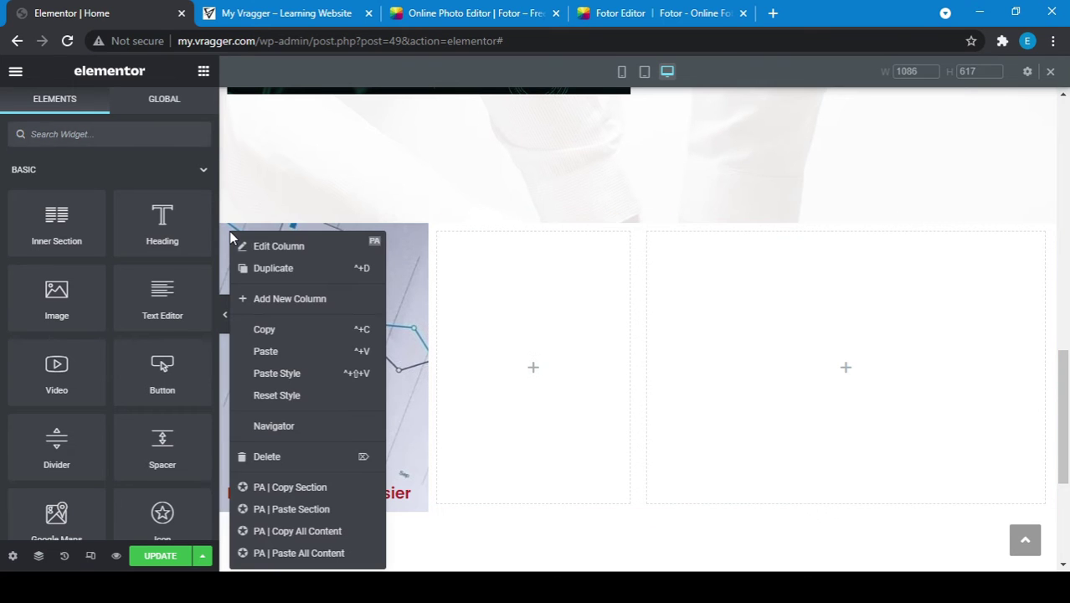
left_click(277, 279)
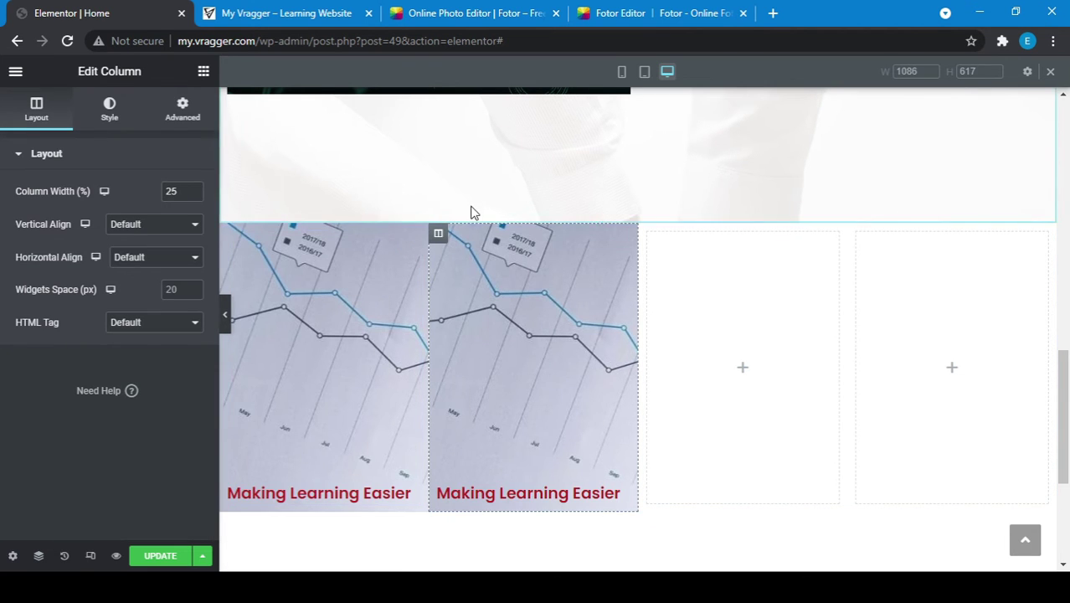
right_click(651, 236)
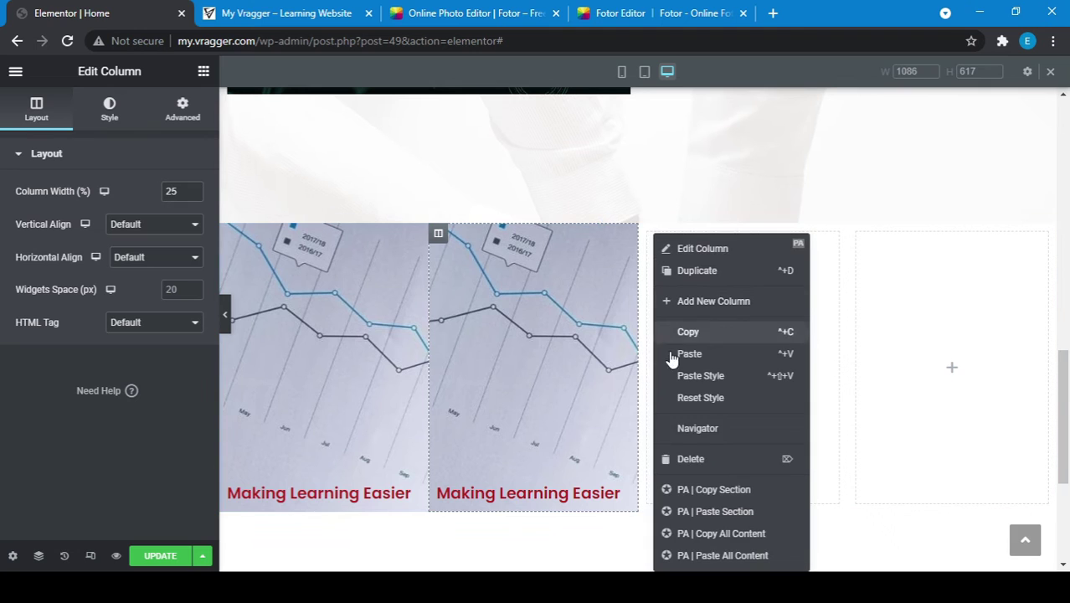
left_click(683, 459)
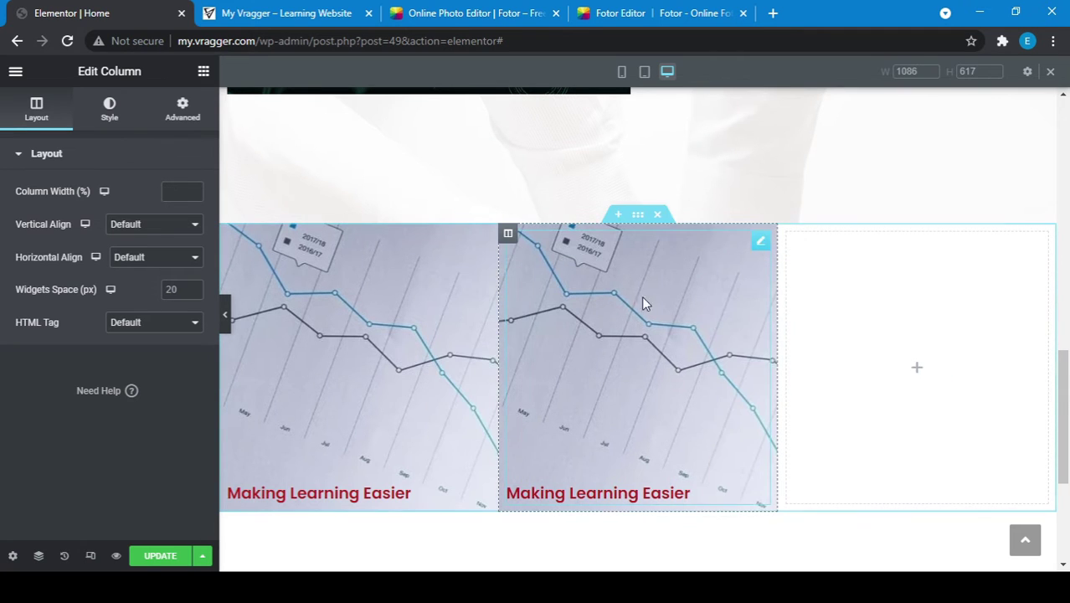
- Upload Web Optimisation.jpg from the Media folder and insert it as the second column's background image
left_click(760, 245)
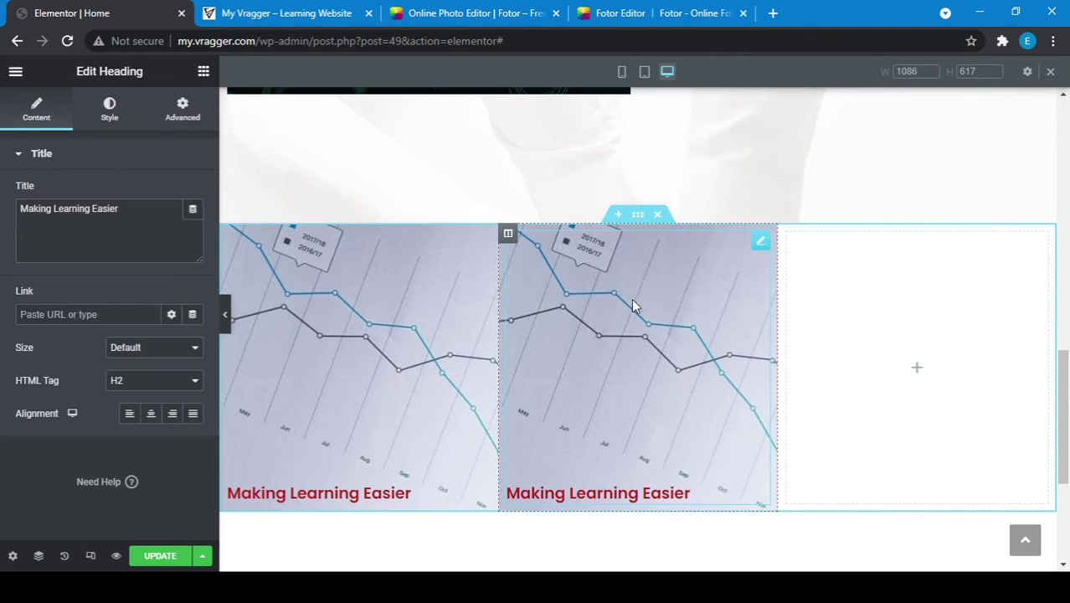
left_click(119, 122)
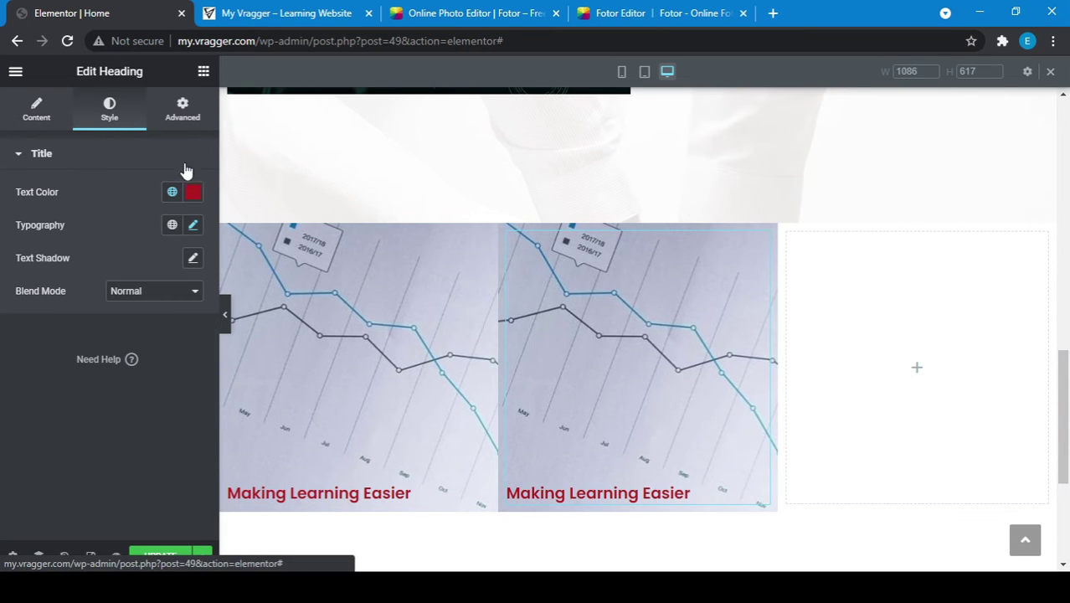
left_click(507, 235)
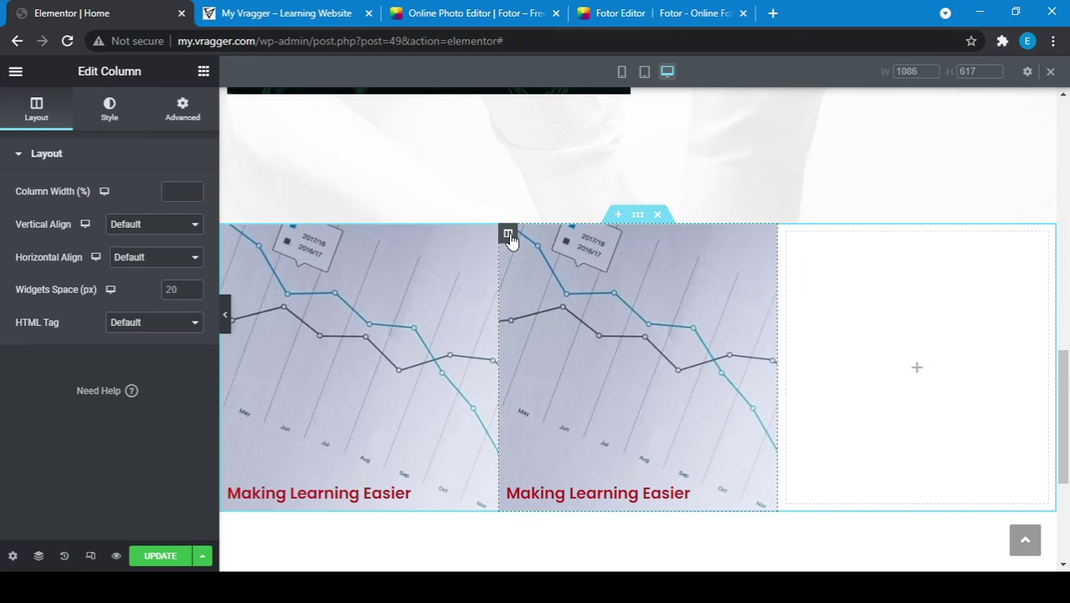
left_click(108, 103)
left_click(109, 373)
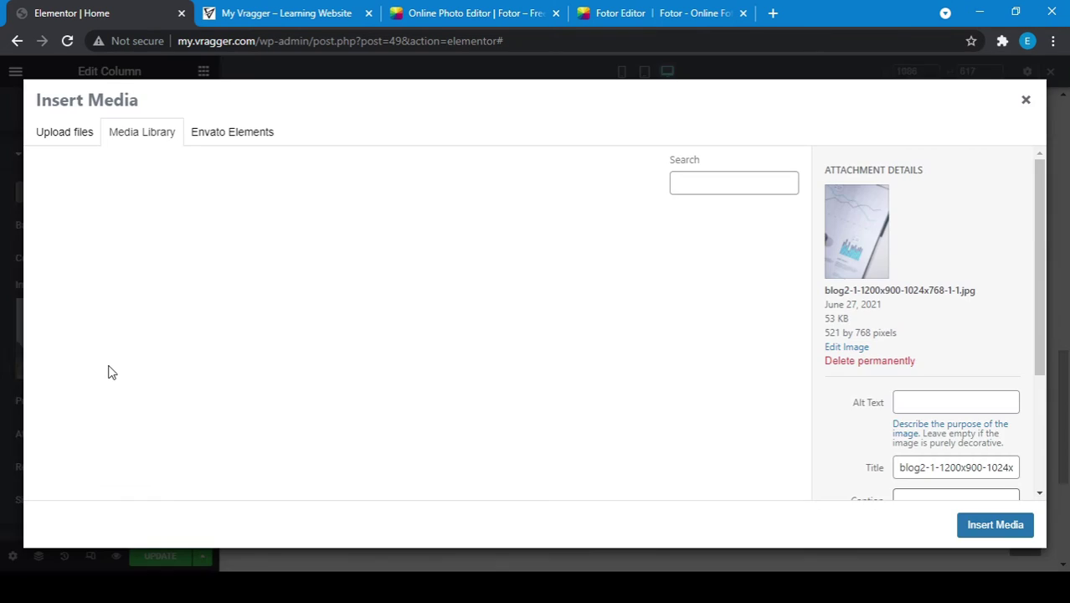
left_click(62, 140)
left_click(528, 325)
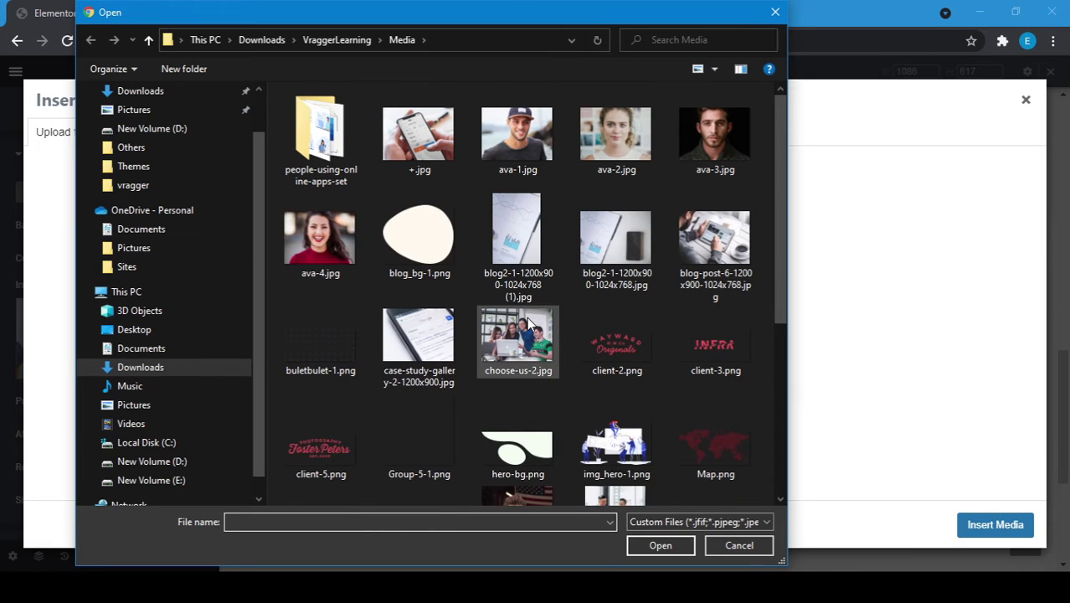
scroll(522, 428, "down", 3)
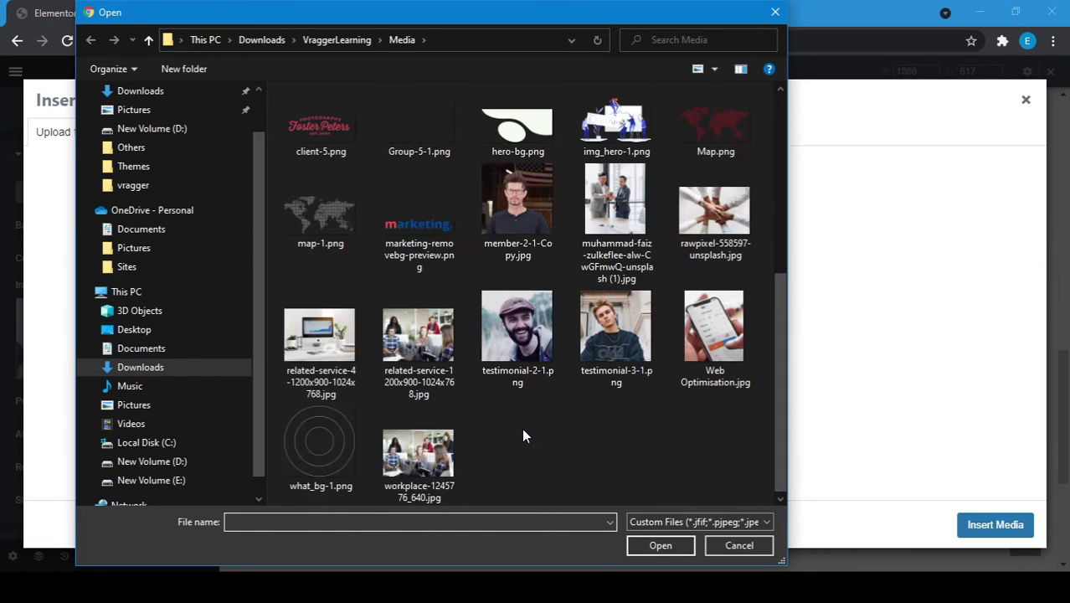
left_click(716, 381)
left_click(653, 544)
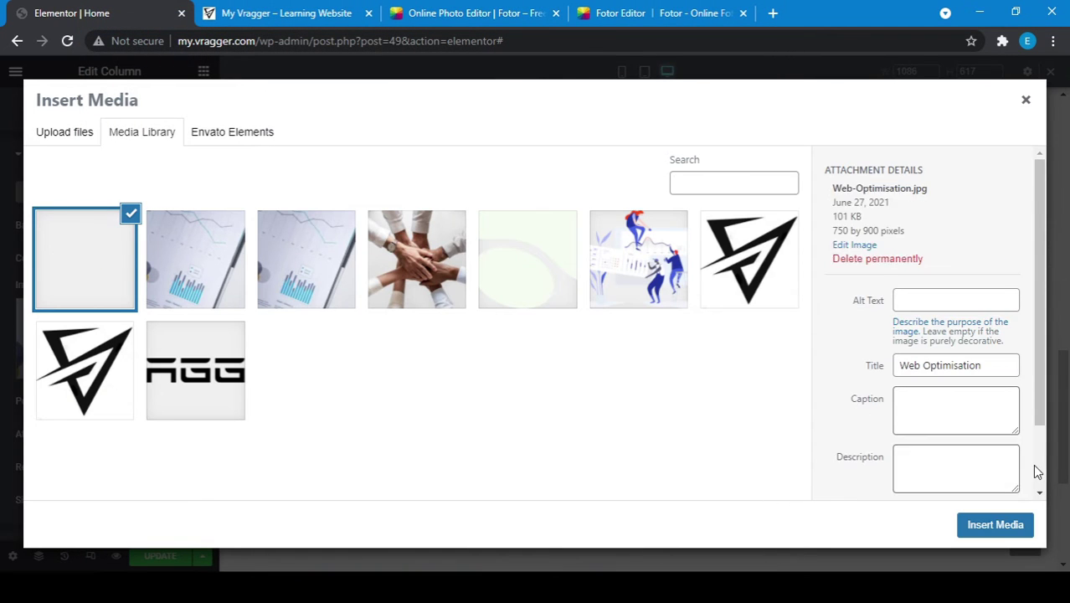
left_click(993, 525)
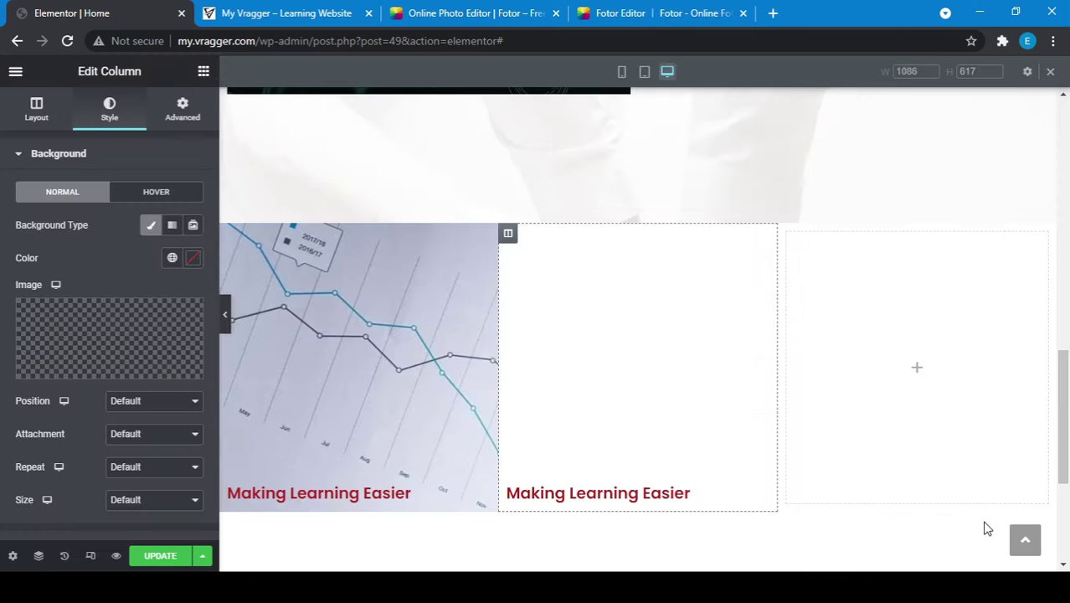
- Change the second column's heading text to "Web Optimization"
left_click(612, 499)
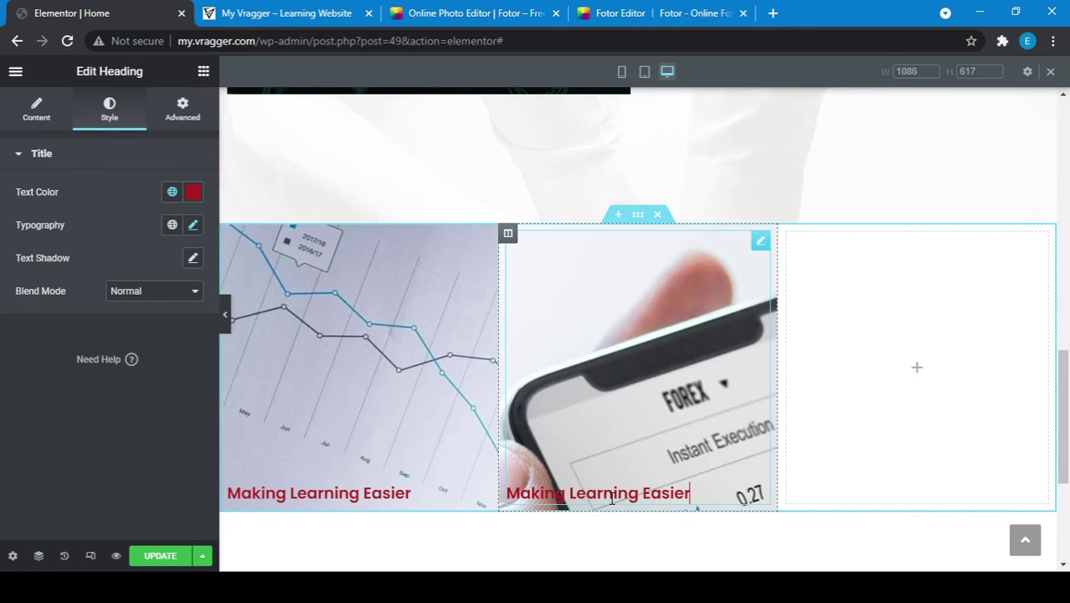
left_click(40, 117)
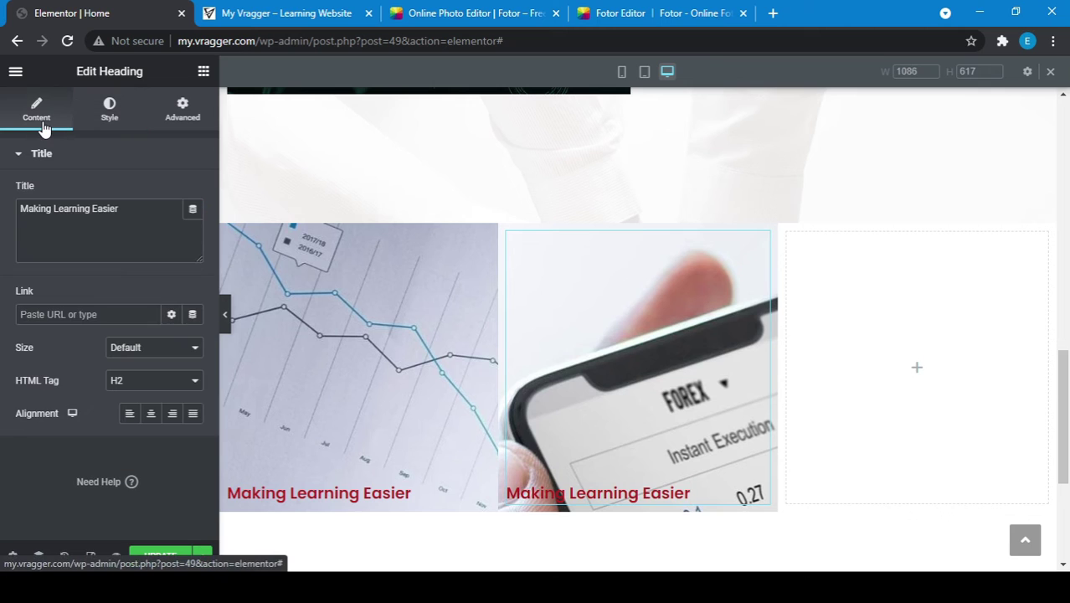
triple_click(133, 220)
type("Web")
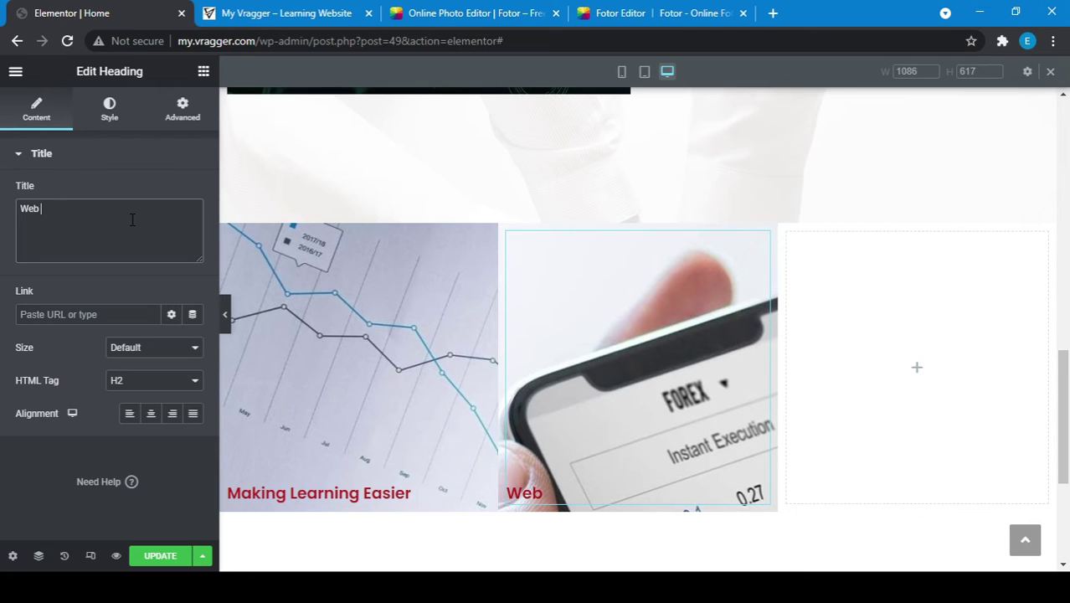
type("Optimization")
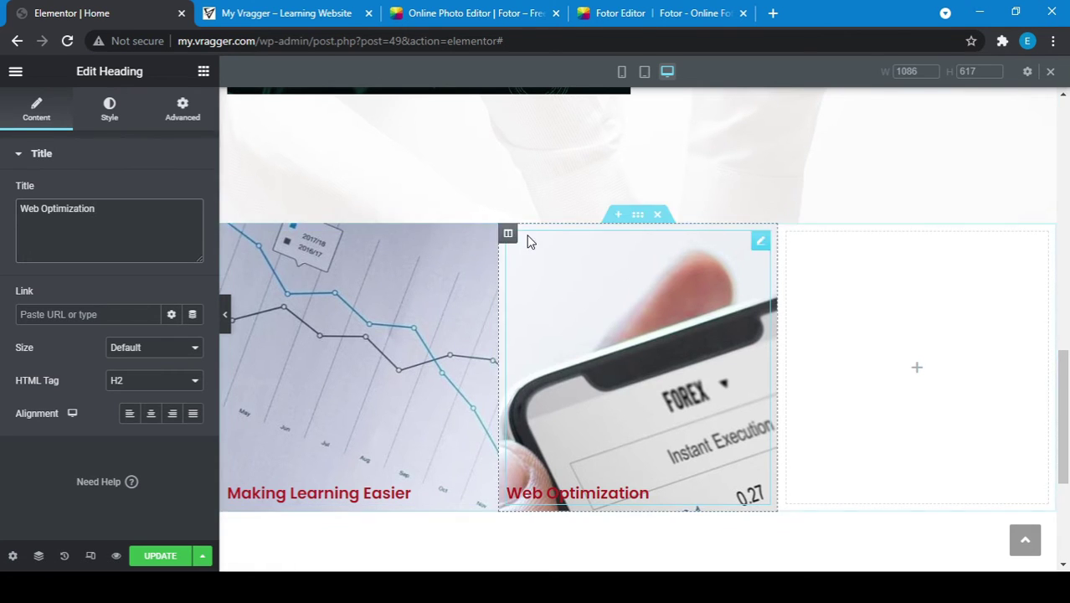
- Set the width of the Web Optimization column to 25%
left_click(507, 235)
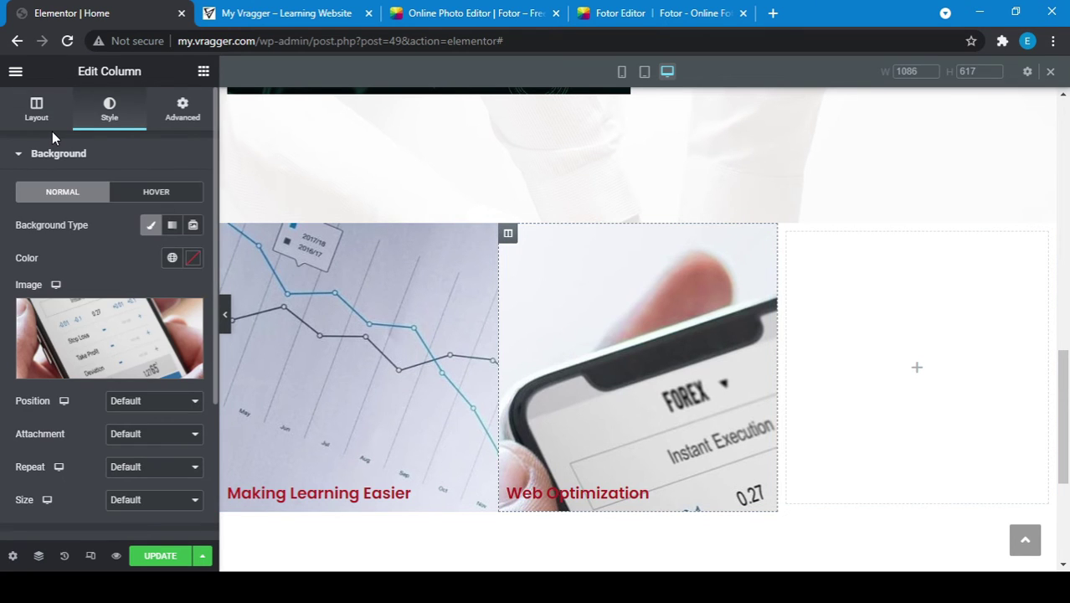
left_click(26, 105)
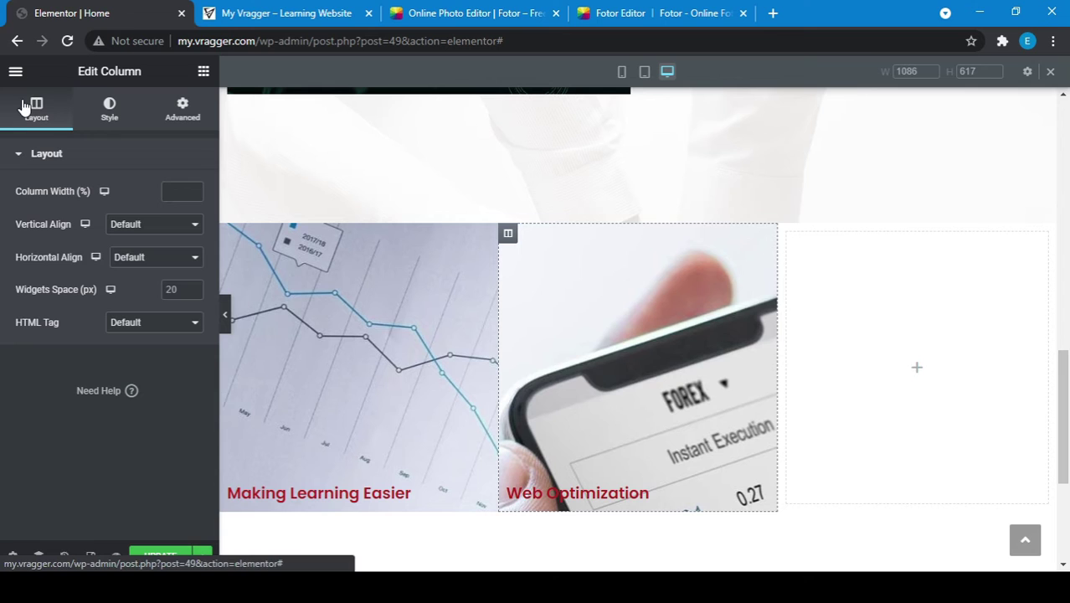
left_click(180, 191)
type("25")
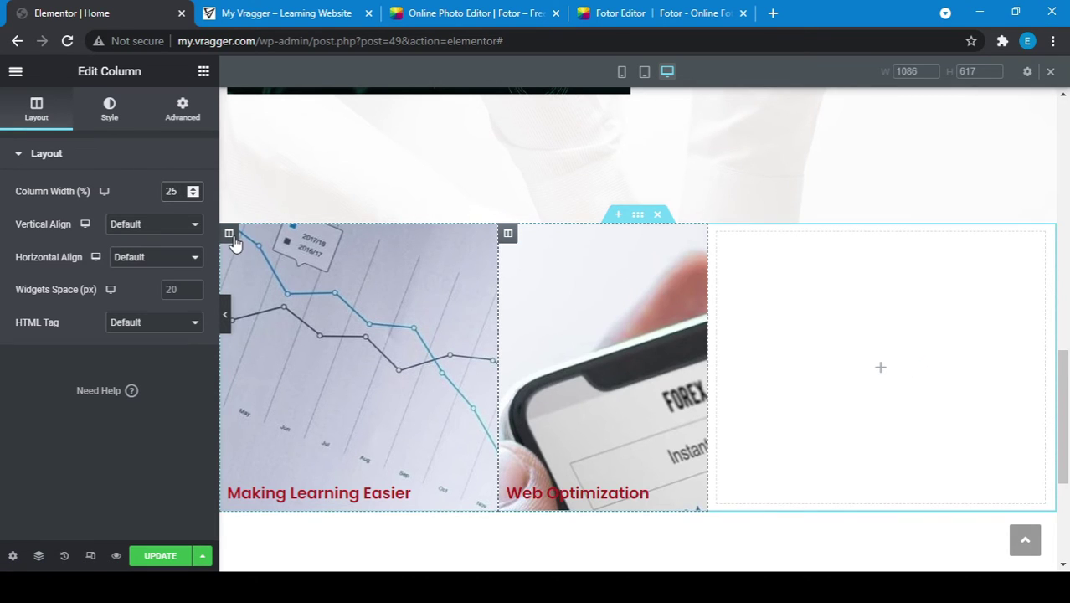
- Set the width of the Making Learning Easier column to 25% and update the page
left_click(230, 234)
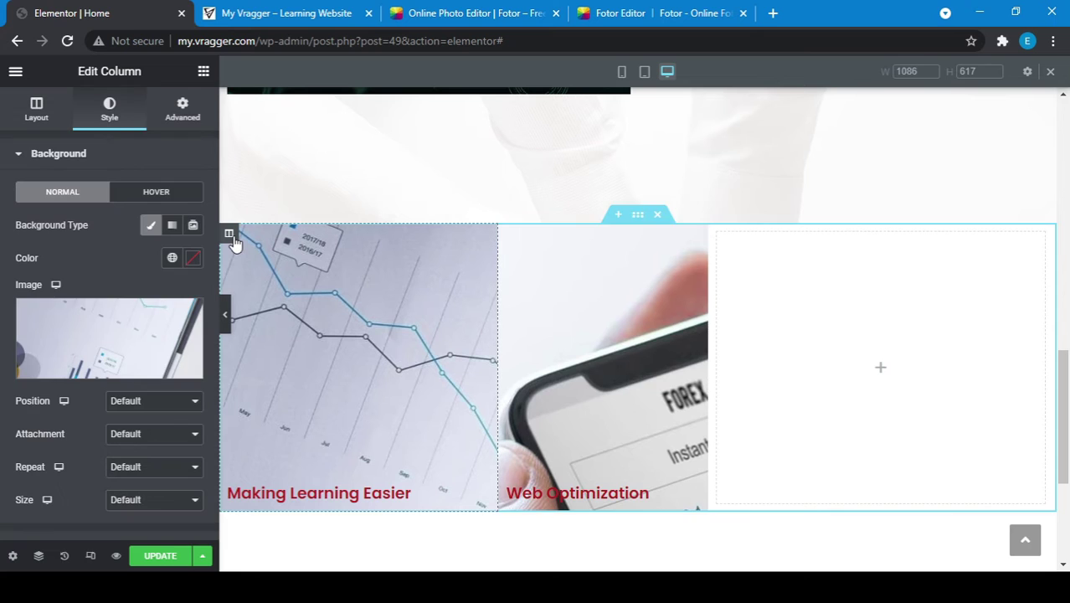
left_click(23, 117)
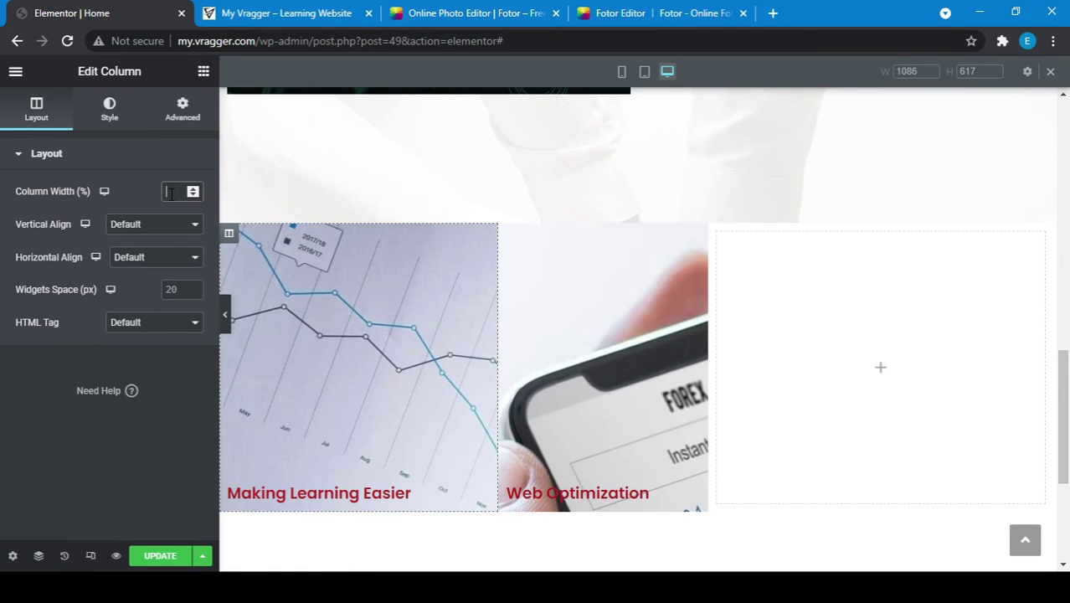
type("25")
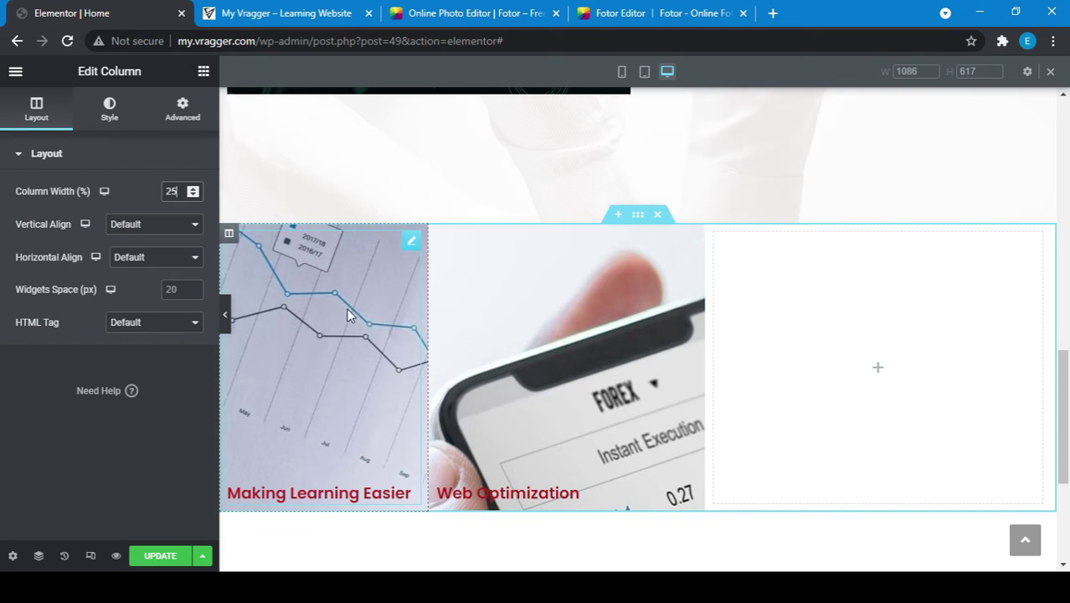
left_click(152, 555)
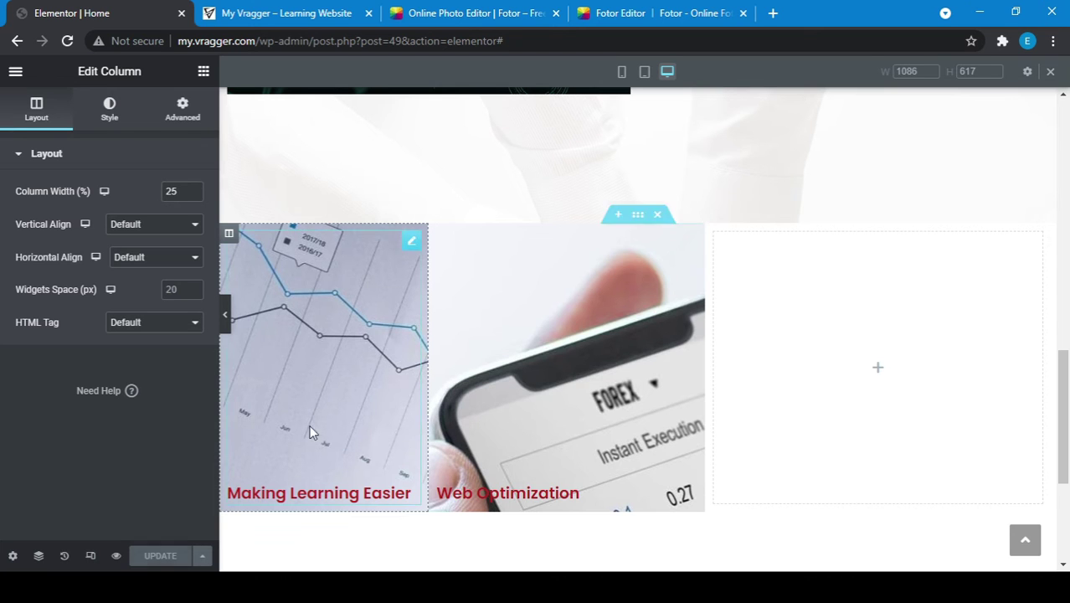
- Switch to the live My Vragger site, reload it, and check the widths of the new image columns
left_click(251, 10)
key("F5")
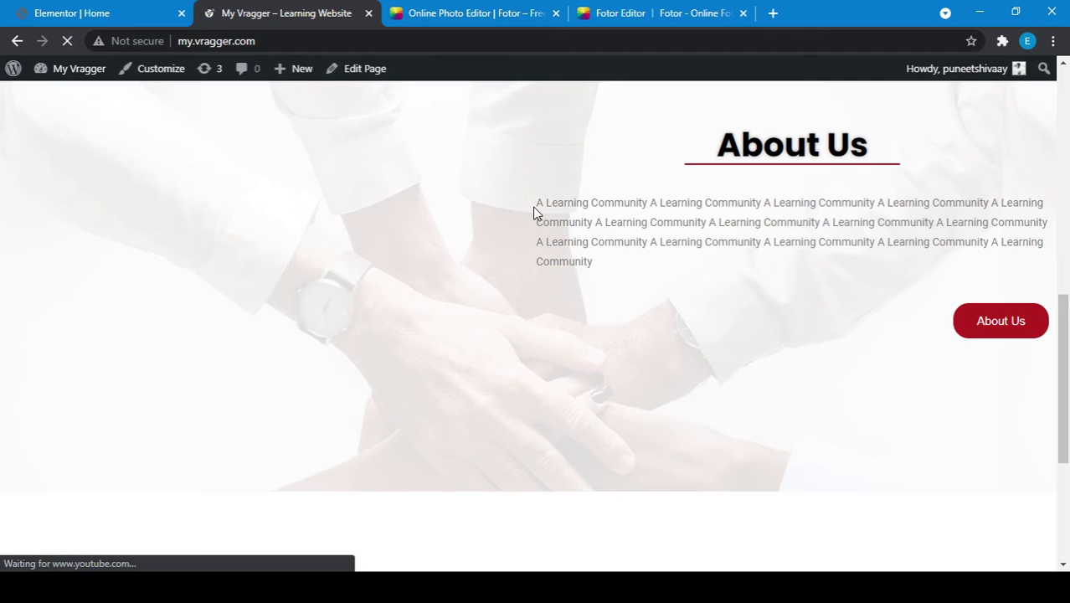
scroll(563, 415, "down", 5)
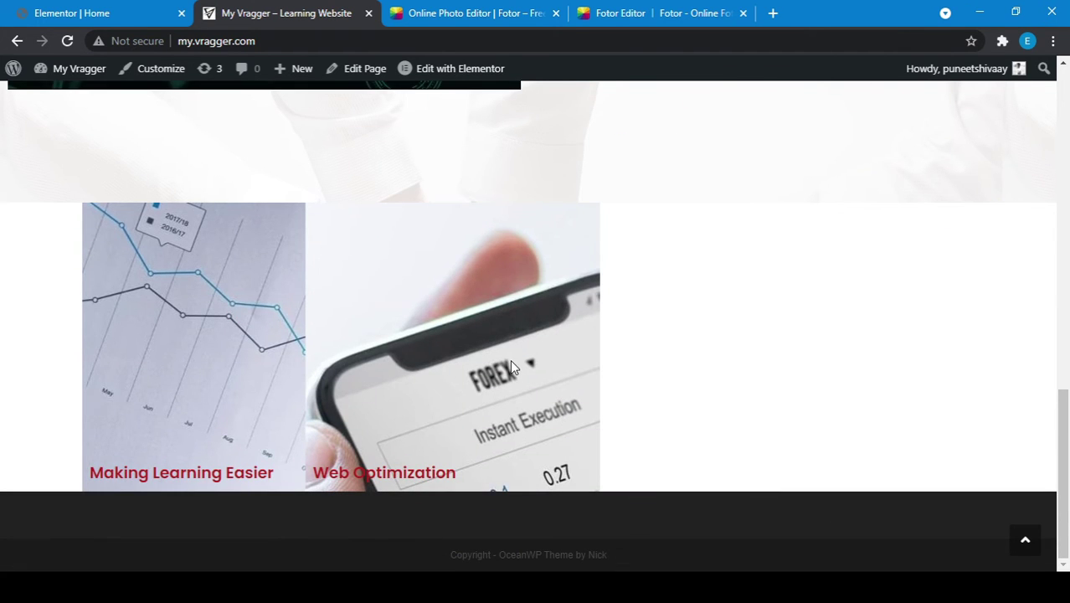
- Switch back to the Elementor editor, set the second column's width to 25%, and update the page
left_click(103, 12)
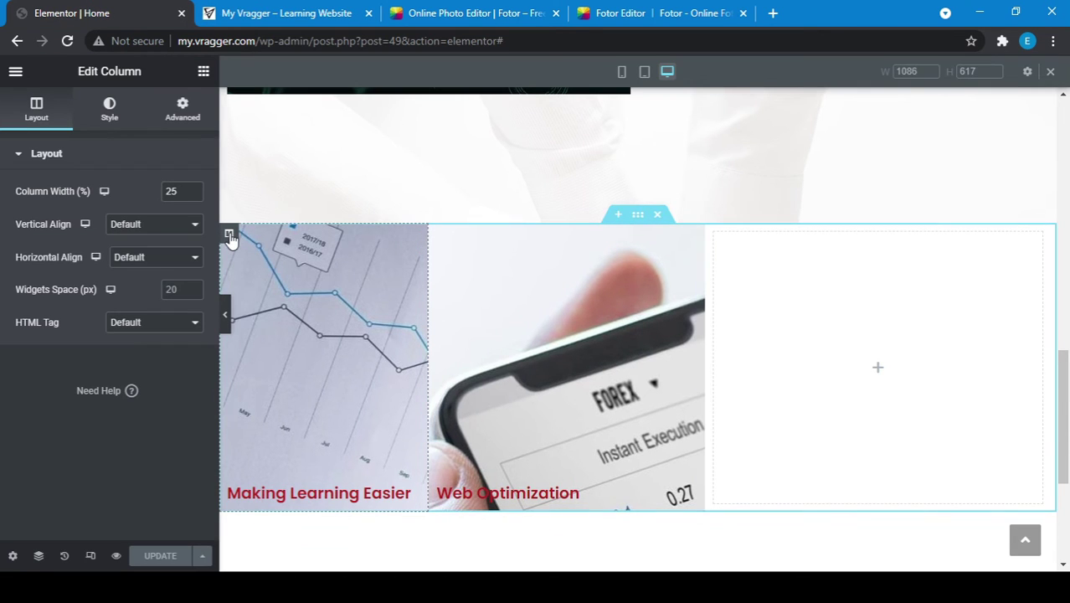
left_click(439, 238)
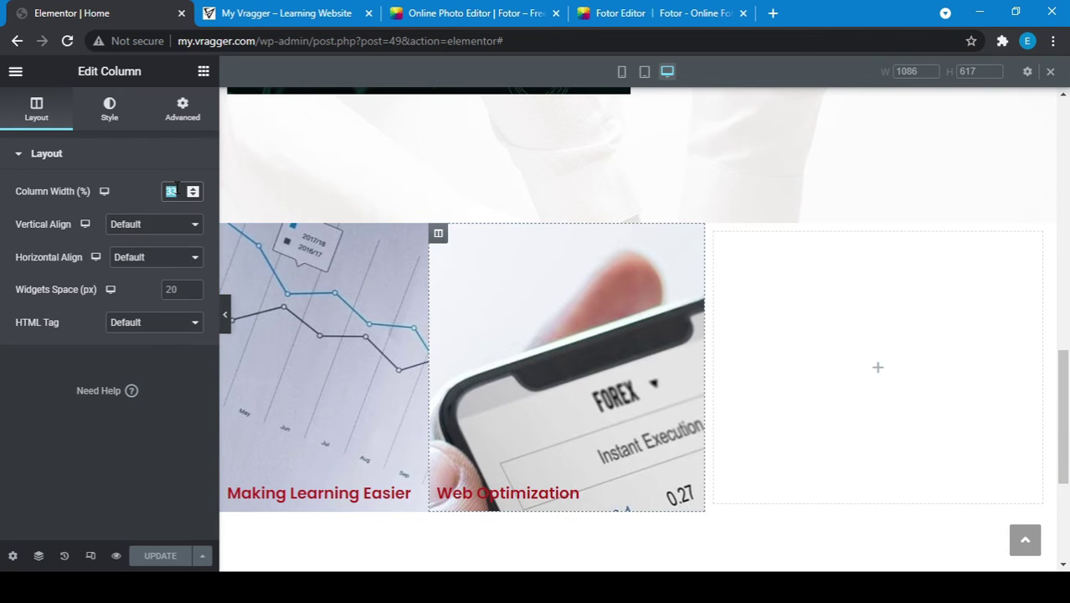
type("25")
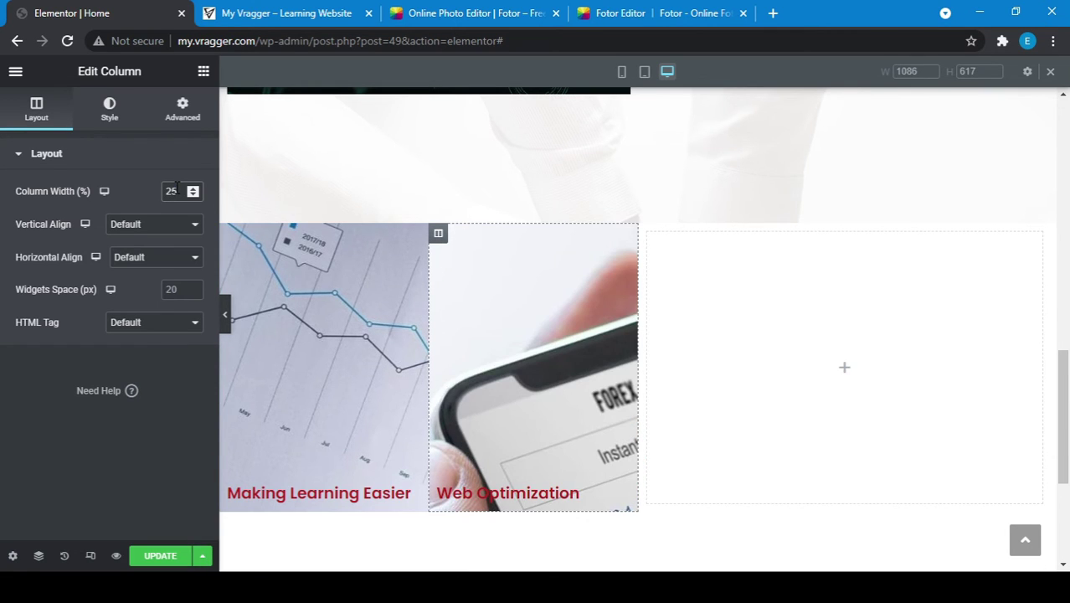
left_click(164, 557)
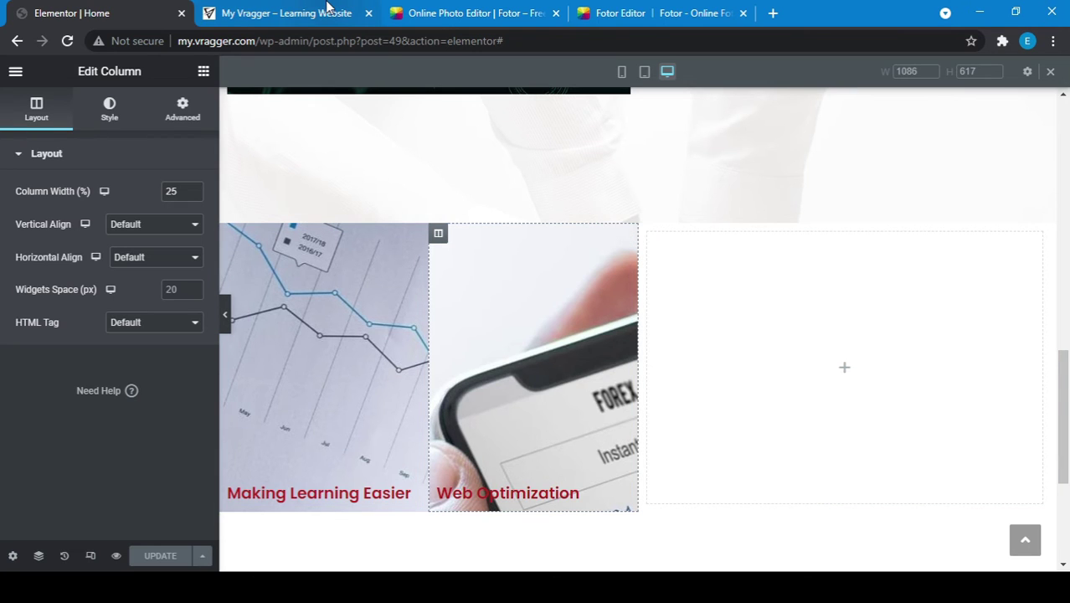
- Reload the live My Vragger page and review the two resized columns below the About Us section
left_click(327, 10)
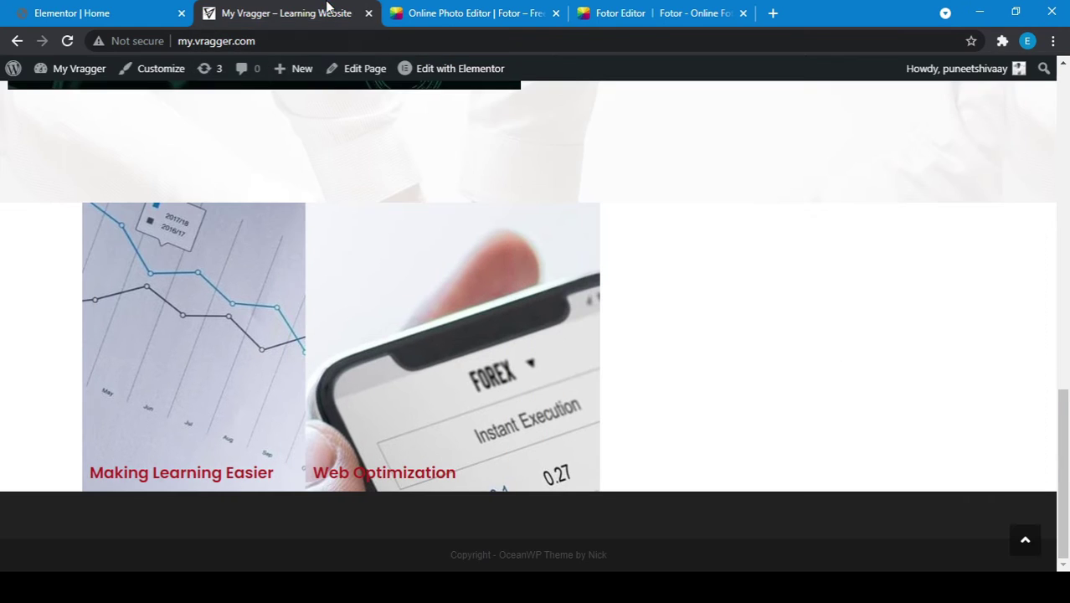
left_click(68, 42)
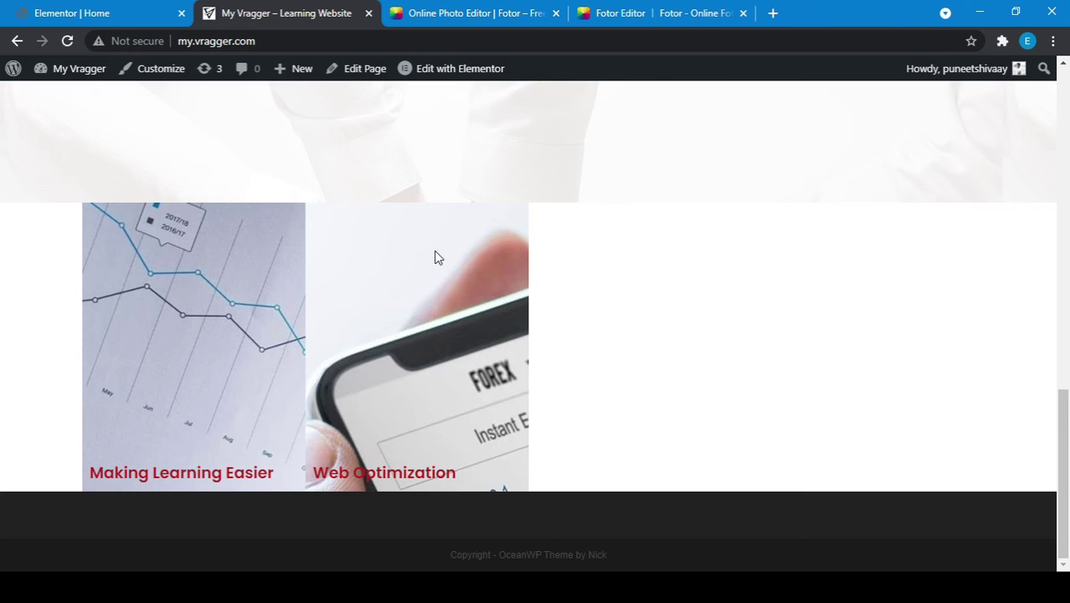
scroll(469, 360, "up", 2)
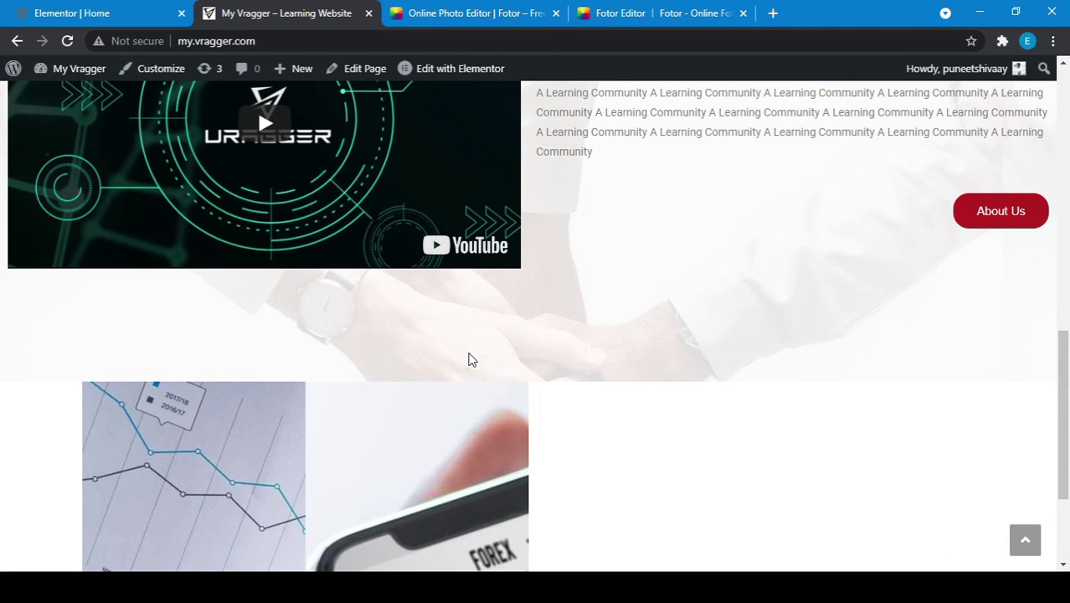
- Back in Elementor, set the text color of the "Making Learning Easier" heading to white (#FFFFFF)
left_click(88, 13)
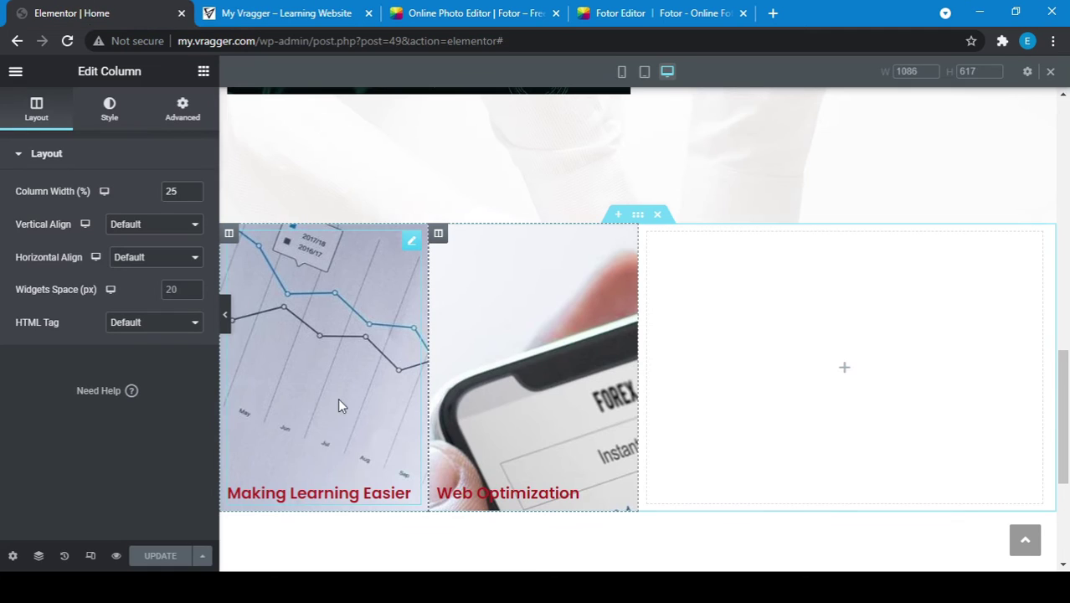
left_click(386, 484)
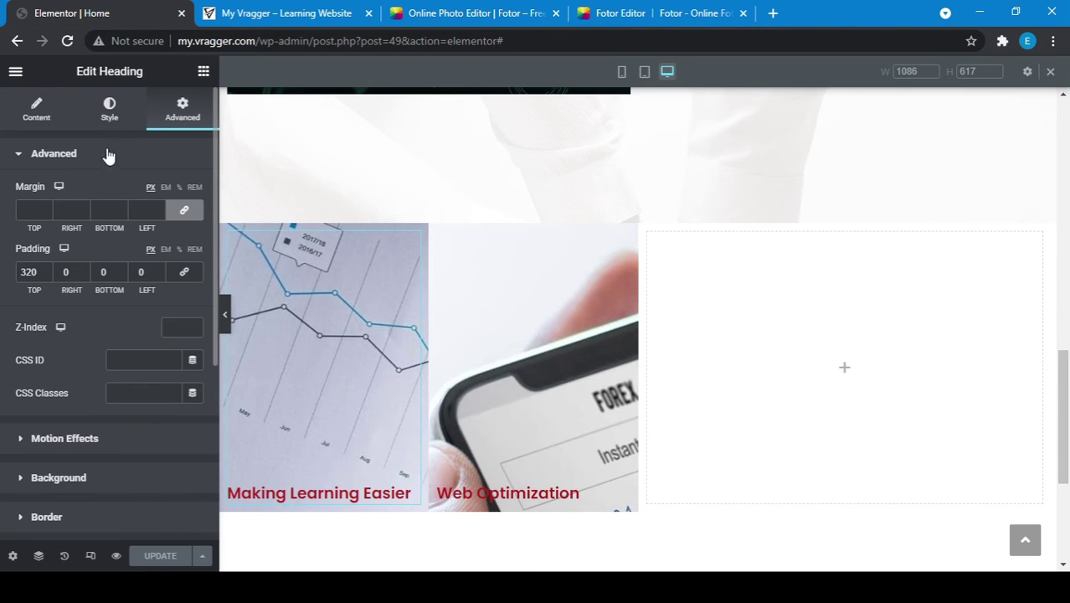
left_click(108, 111)
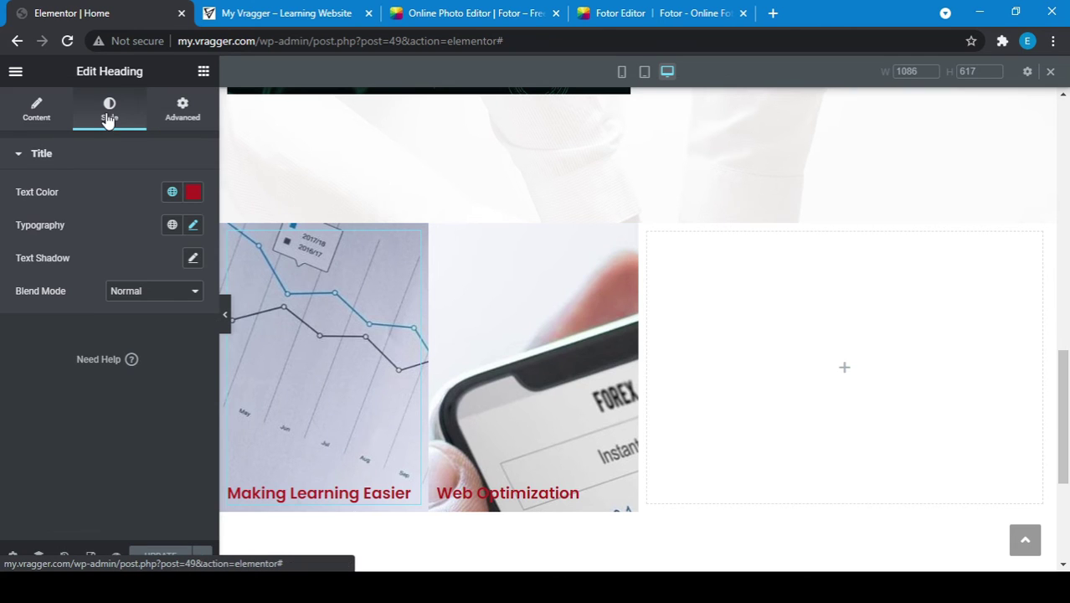
left_click(193, 192)
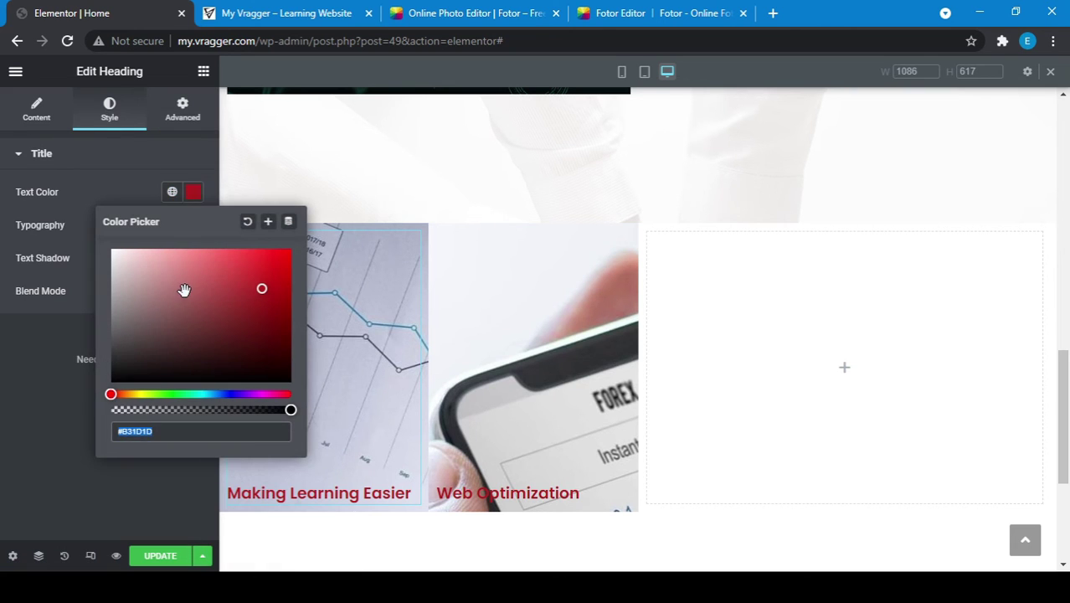
left_click(183, 303)
left_click_drag(182, 304, 92, 238)
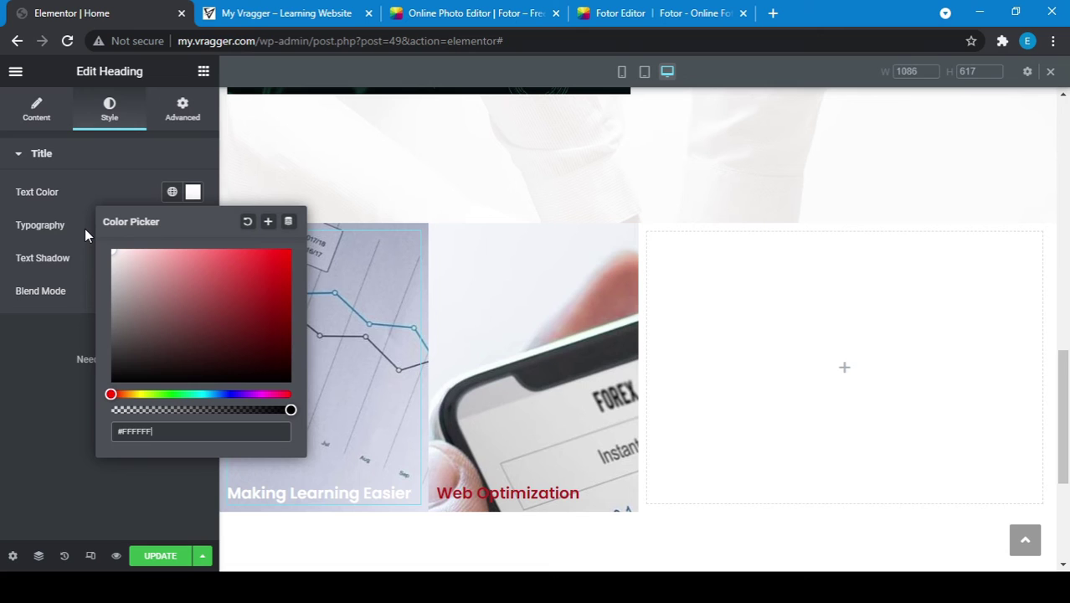
left_click(24, 352)
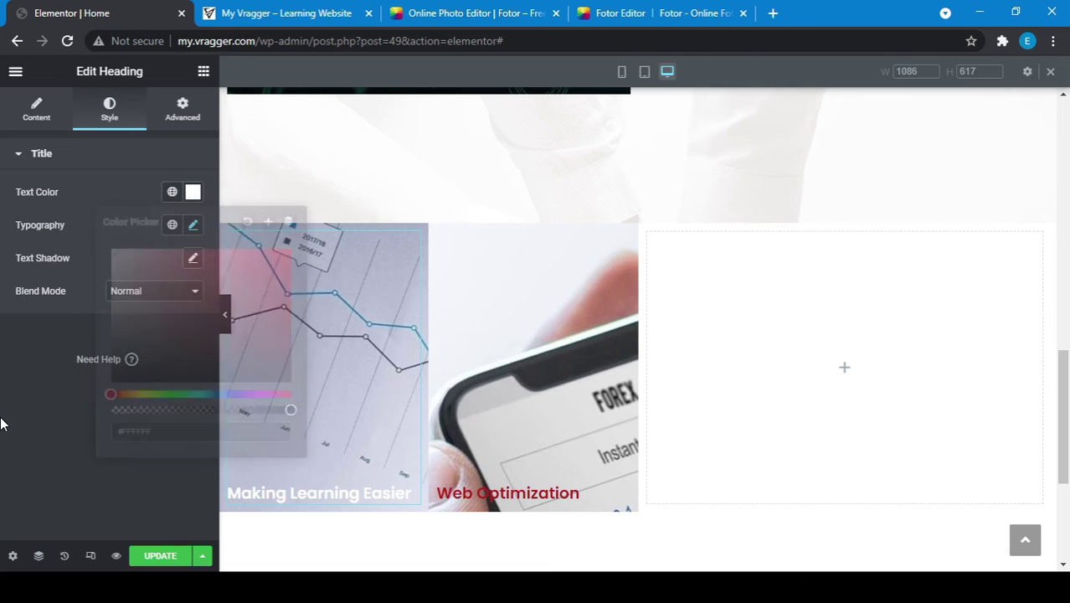
- Add a fully opaque black text shadow, rgba(0, 0, 0, 1), to the "Making Learning Easier" heading
left_click(193, 258)
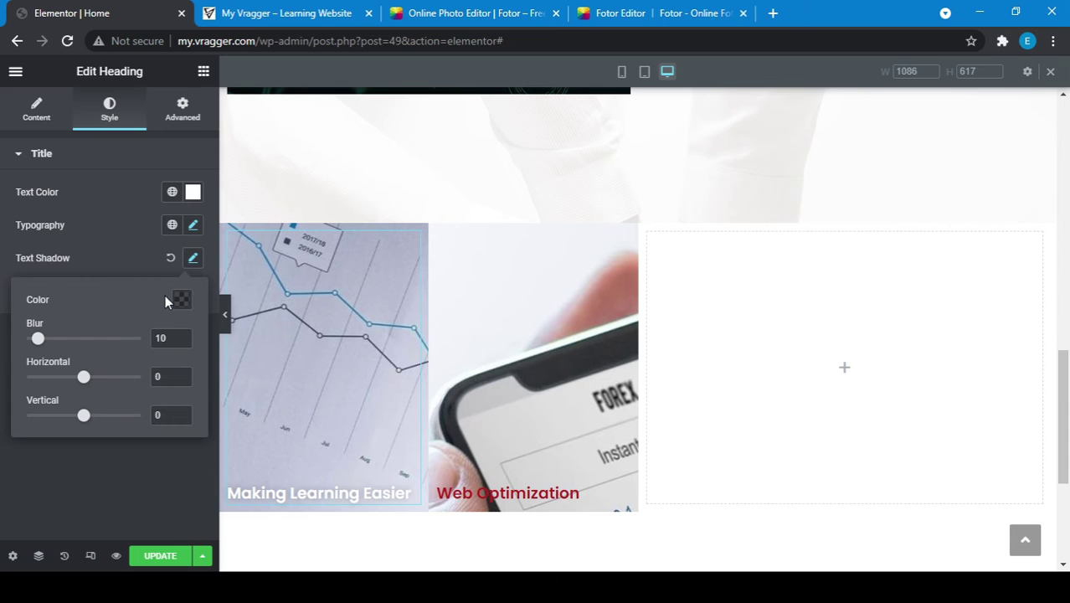
left_click(186, 306)
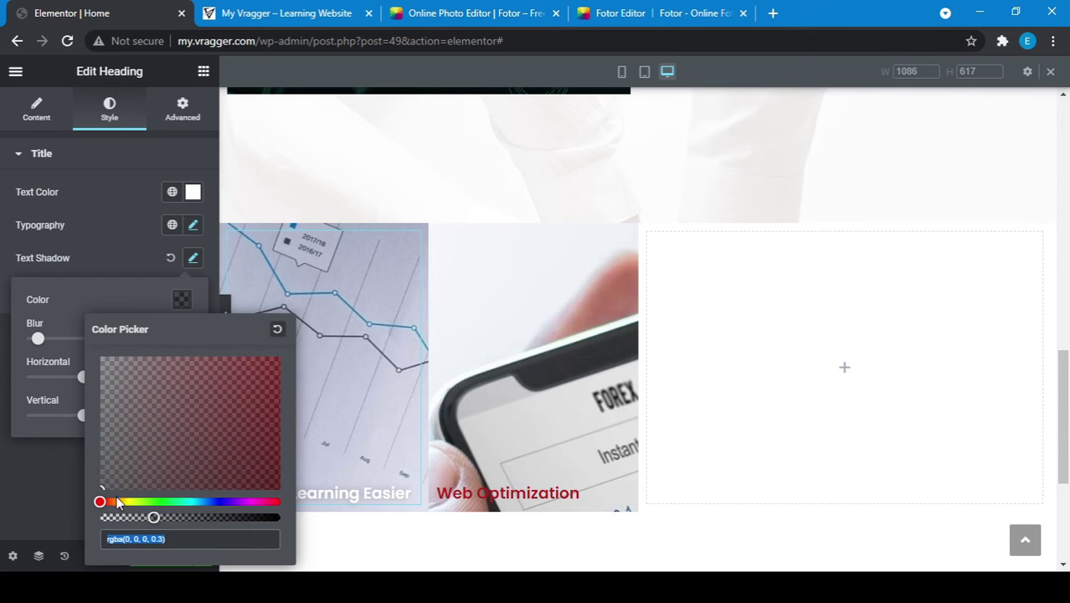
left_click_drag(108, 480, 218, 490)
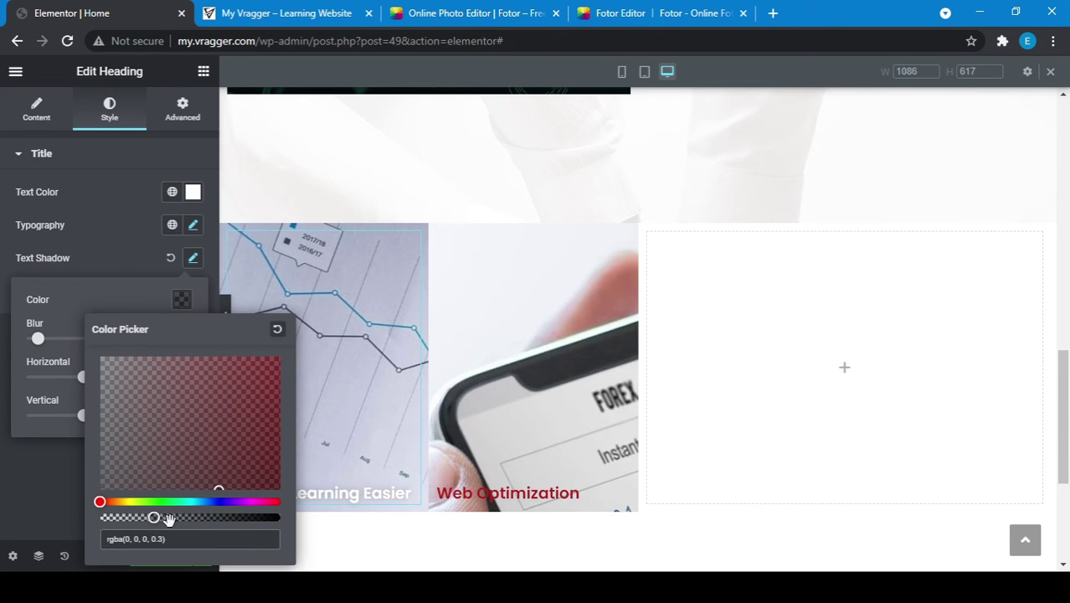
left_click_drag(153, 517, 287, 517)
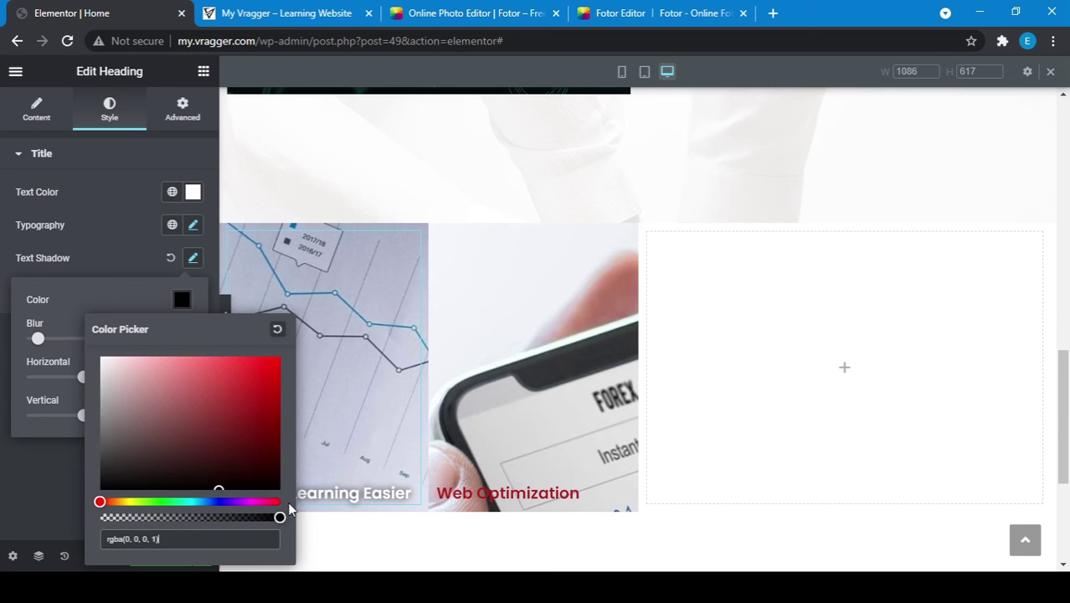
left_click(59, 536)
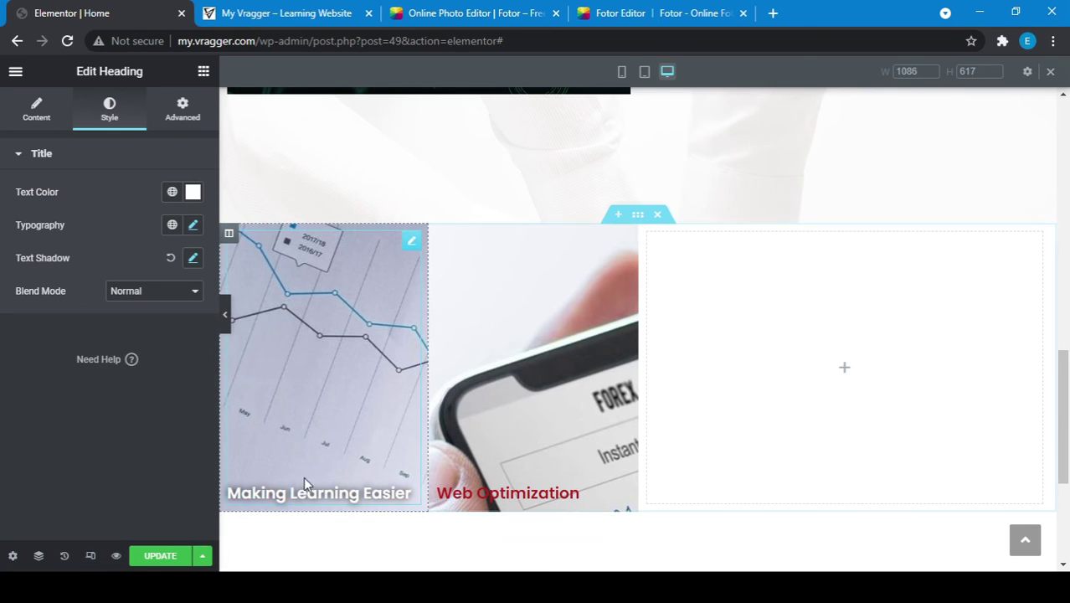
- Set the text color of the "Web Optimization" heading to white (#FFFFFF)
left_click(486, 484)
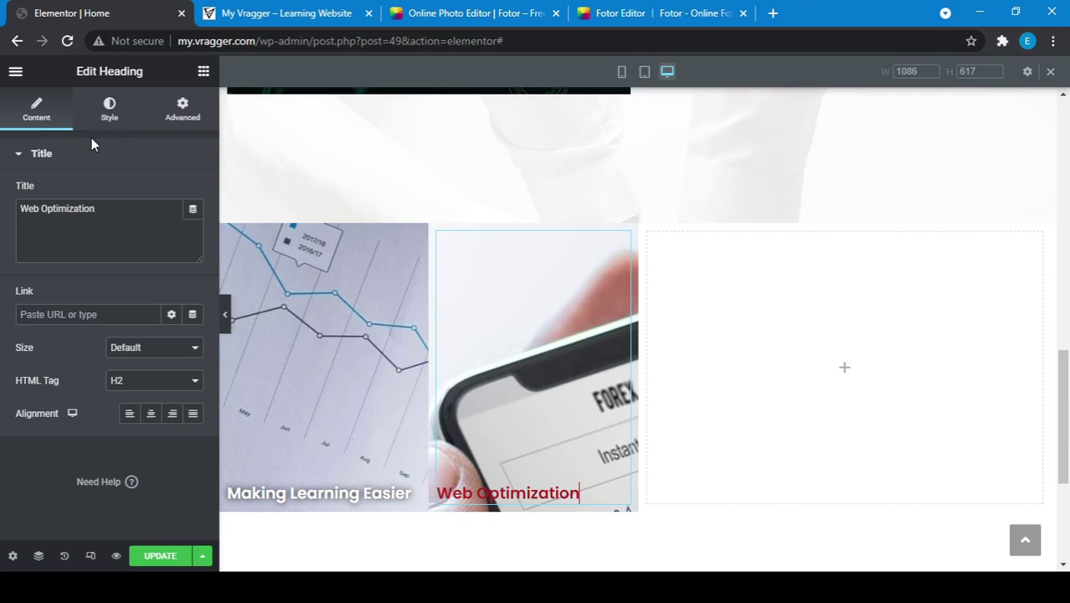
left_click(108, 121)
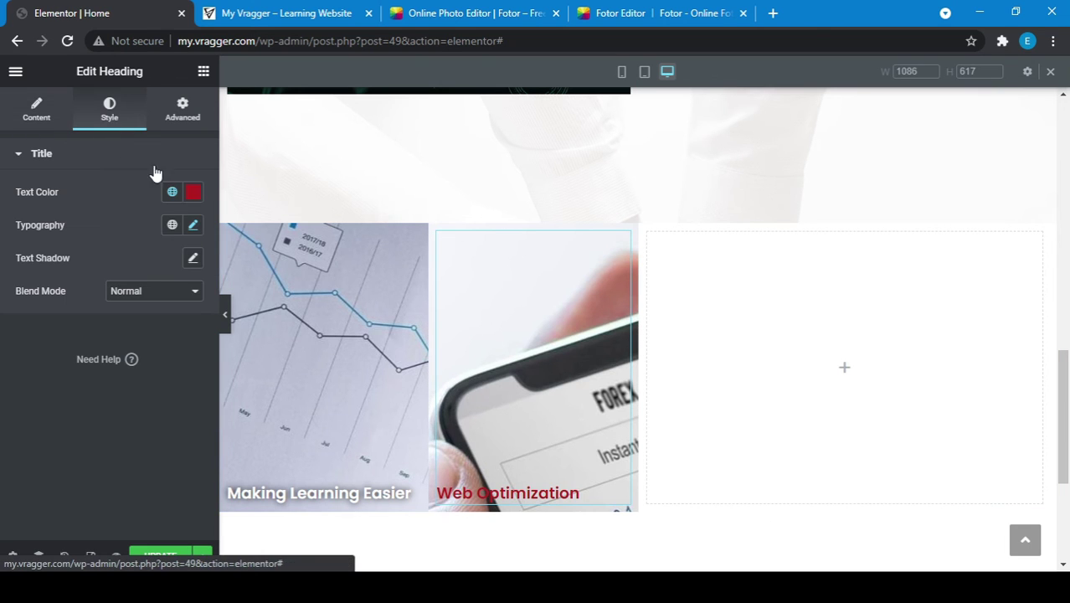
left_click(189, 195)
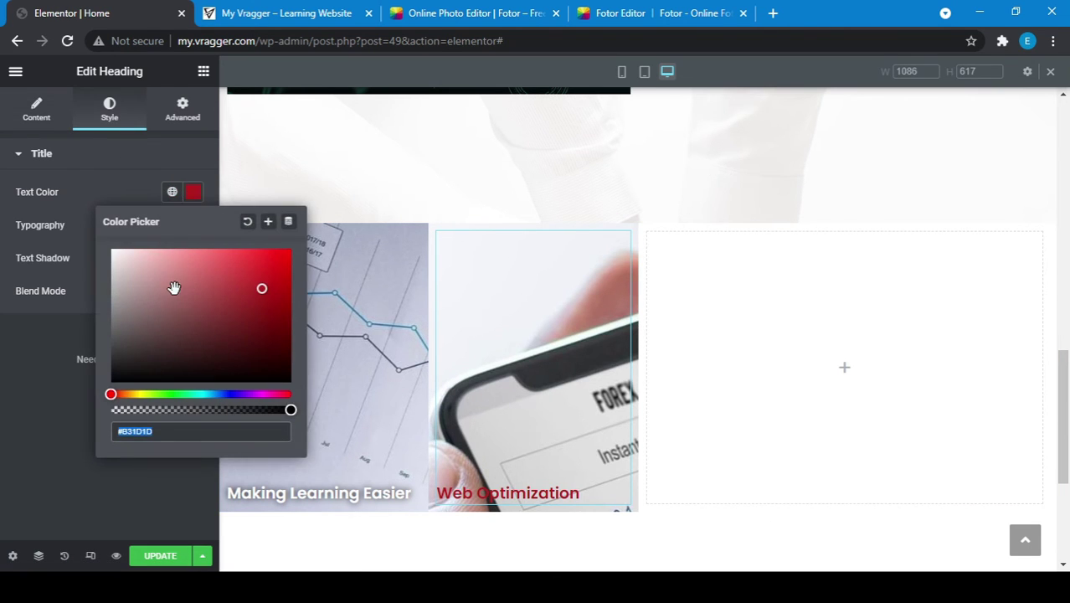
left_click_drag(171, 287, 104, 243)
left_click(25, 359)
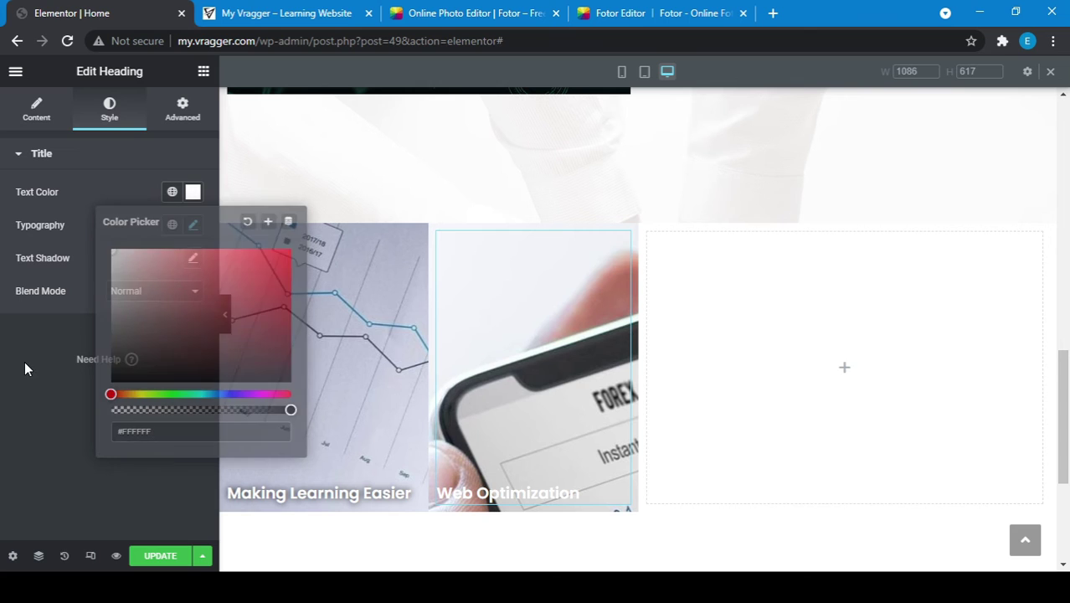
- Add a black text shadow with adjusted opacity and blur to the "Web Optimization" heading and update the page
left_click(193, 258)
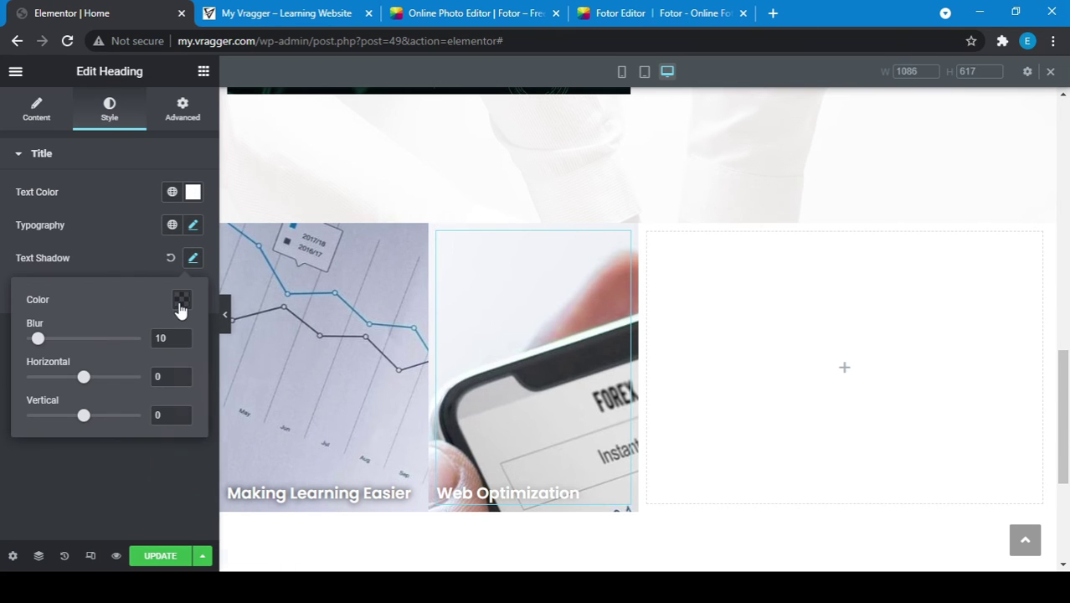
left_click(178, 303)
left_click_drag(172, 409, 274, 490)
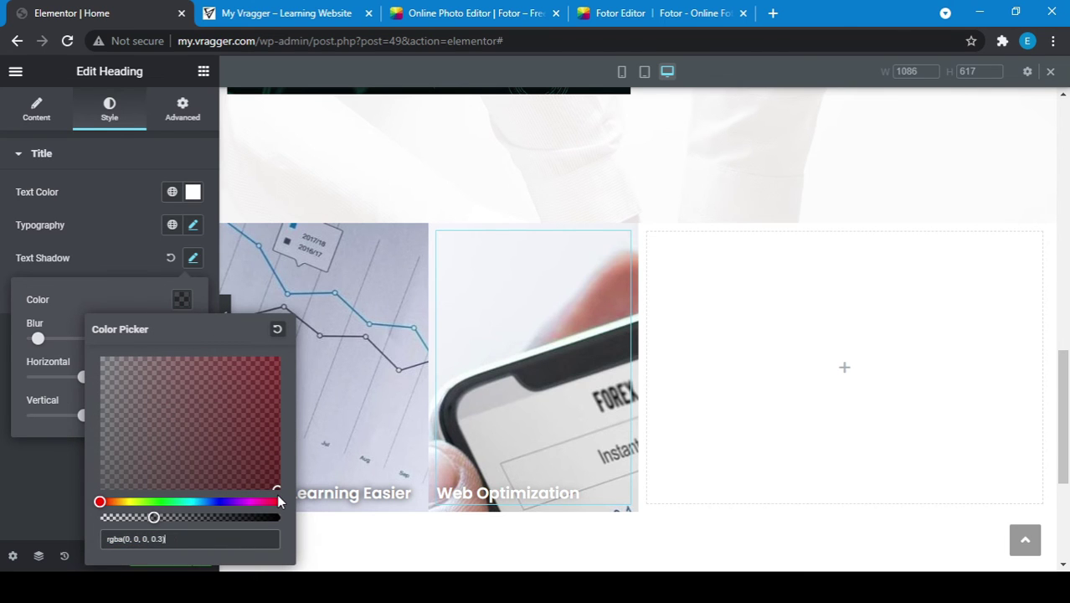
left_click_drag(153, 517, 47, 471)
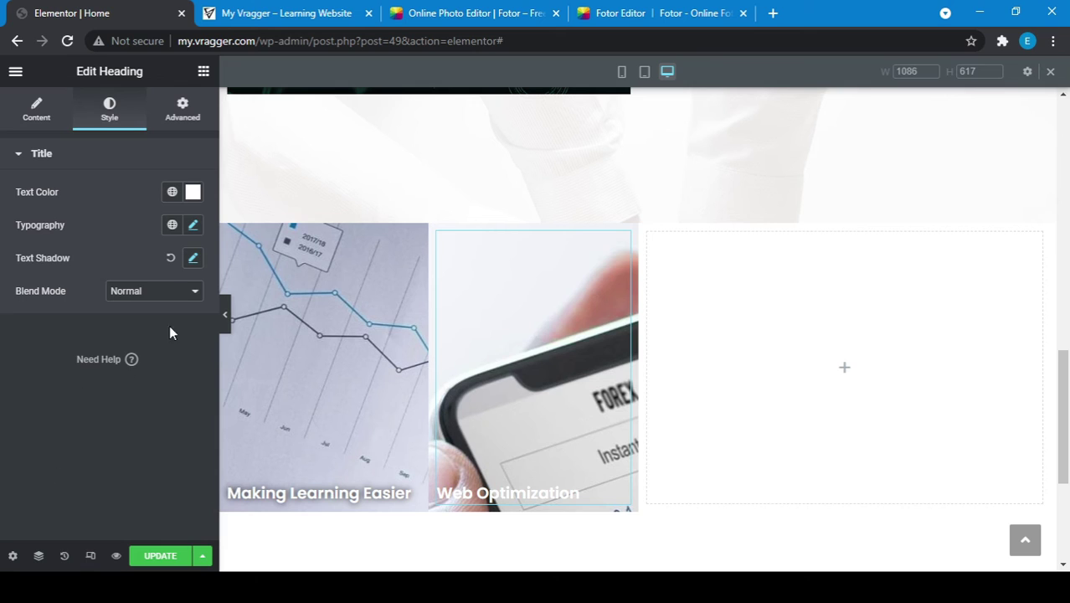
left_click(192, 257)
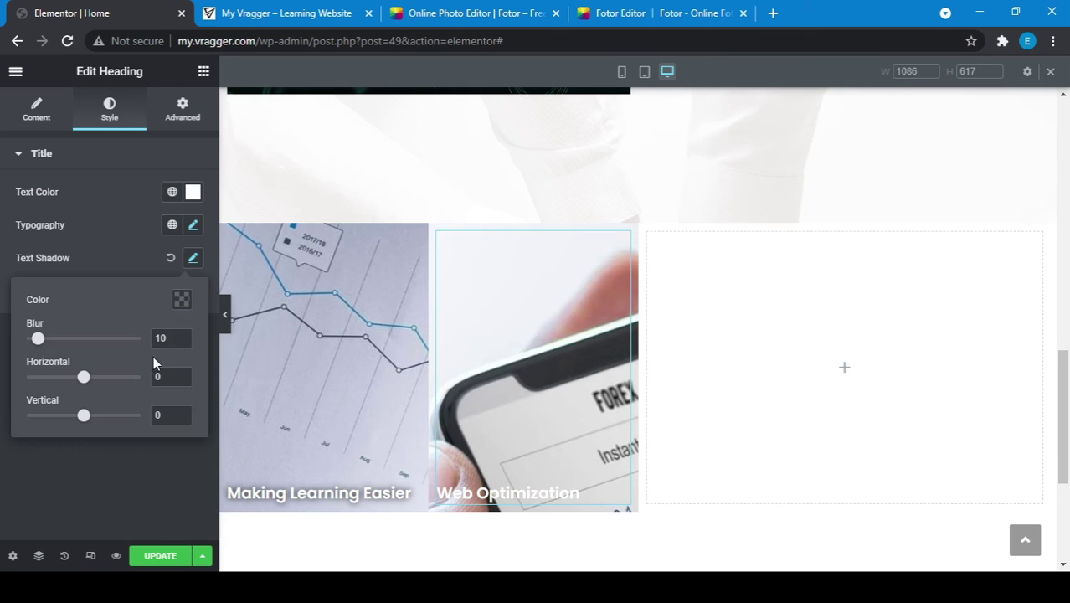
left_click_drag(38, 342, 0, 354)
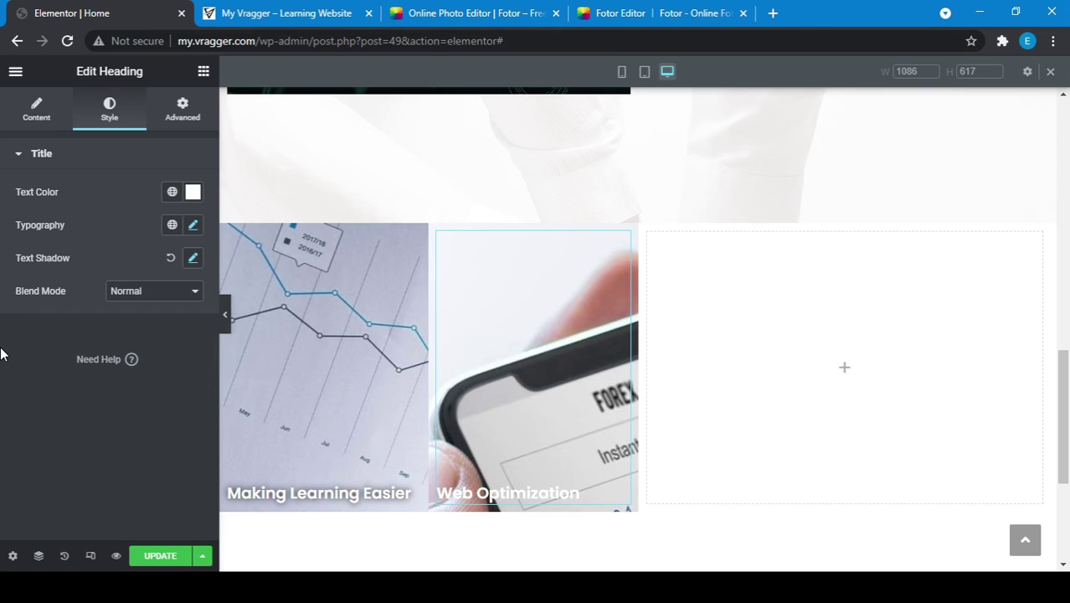
left_click(152, 558)
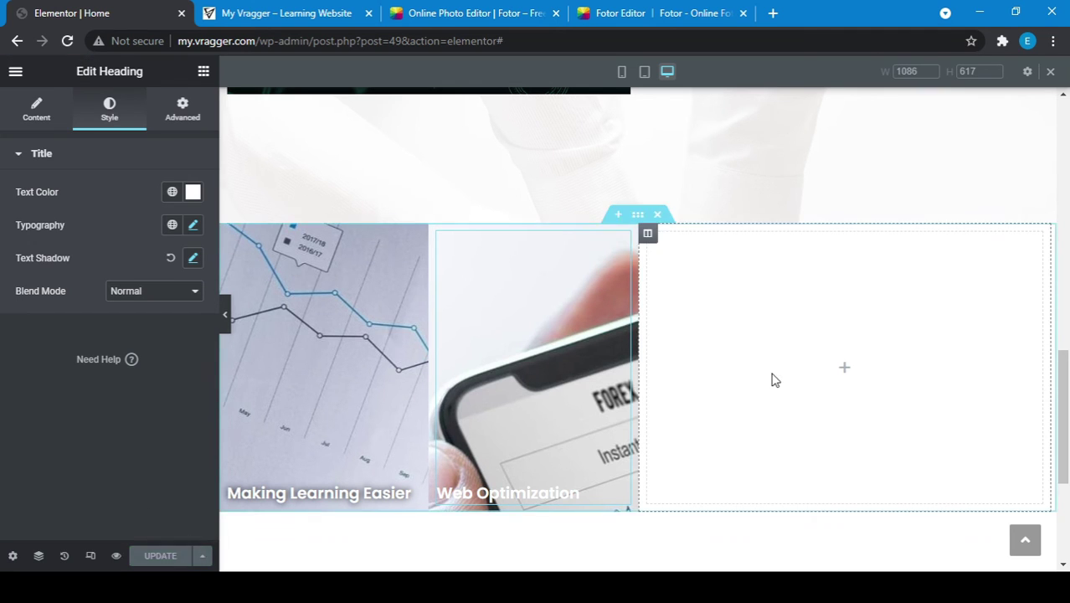
- Copy the About Us text column and paste it into the image column section after the empty column
scroll(772, 379, "up", 3)
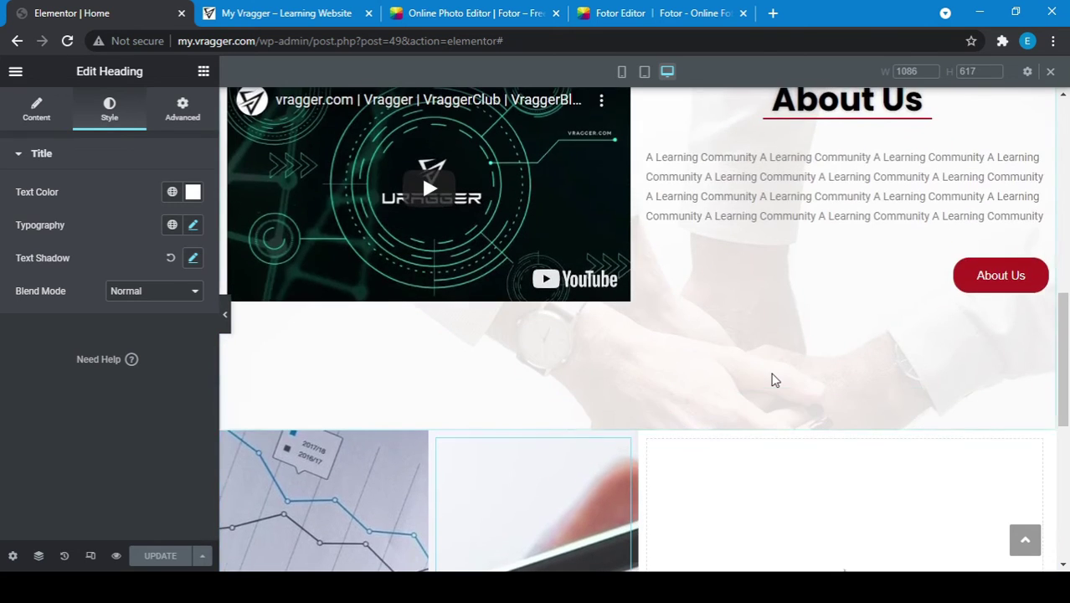
scroll(772, 379, "down", 3)
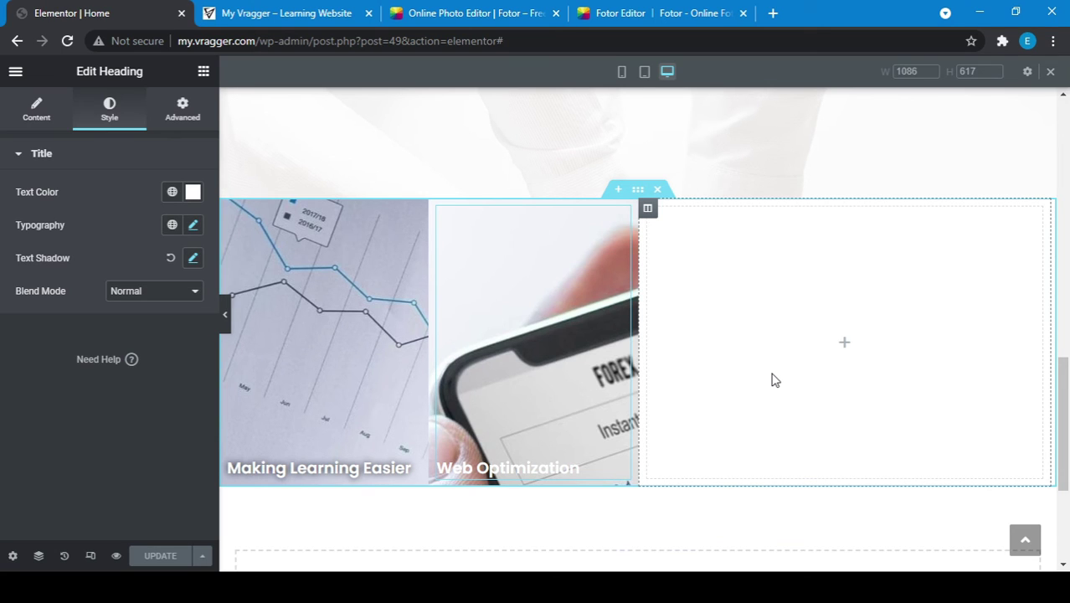
scroll(772, 378, "up", 1)
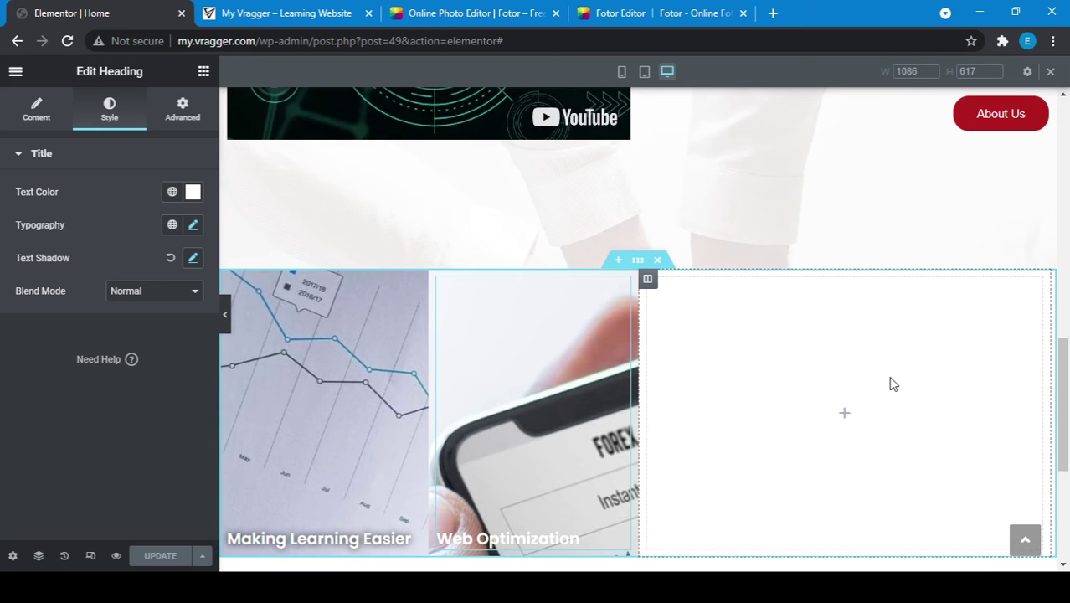
scroll(684, 352, "up", 1)
scroll(685, 353, "down", 1)
scroll(686, 351, "up", 4)
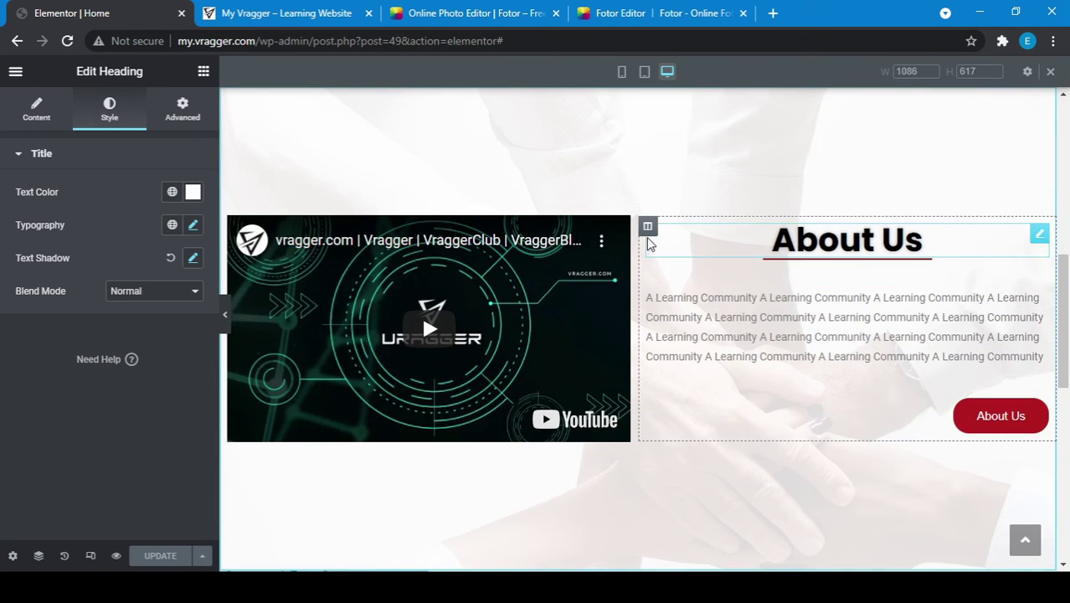
right_click(647, 226)
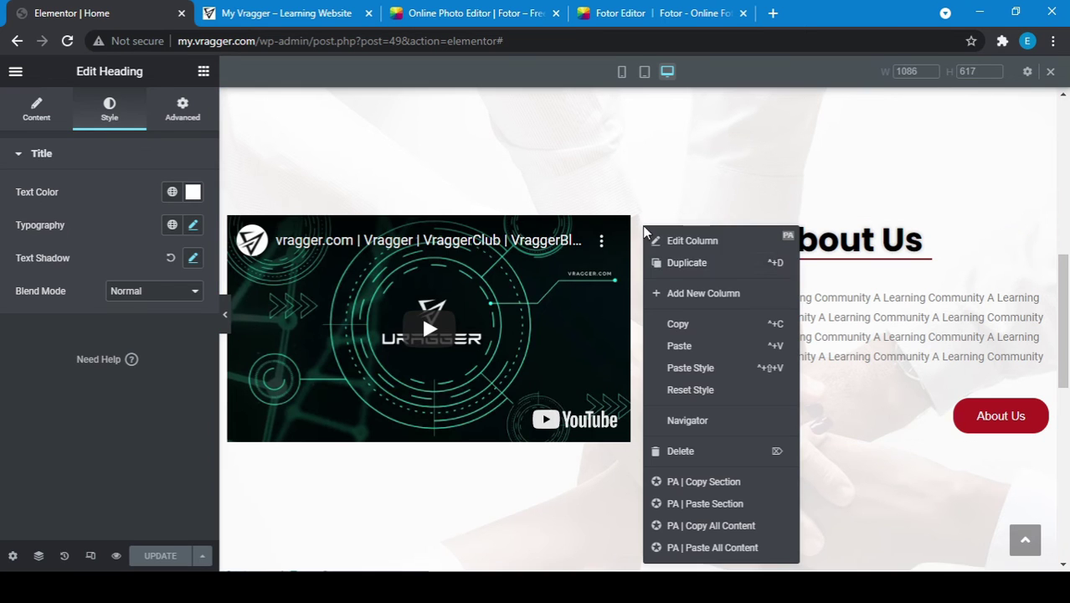
left_click(678, 326)
scroll(691, 560, "down", 3)
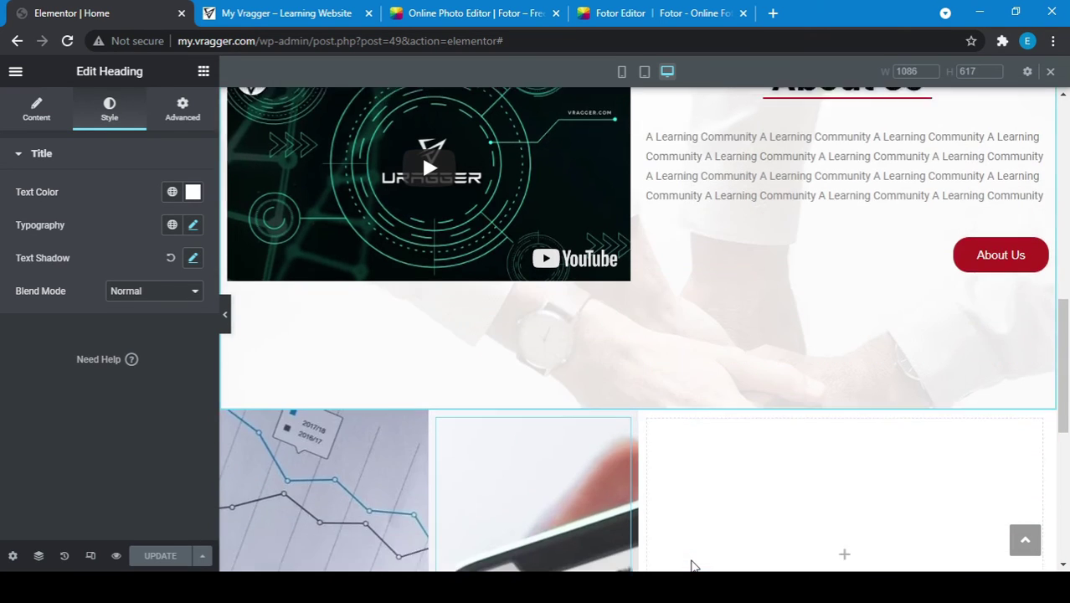
right_click(647, 394)
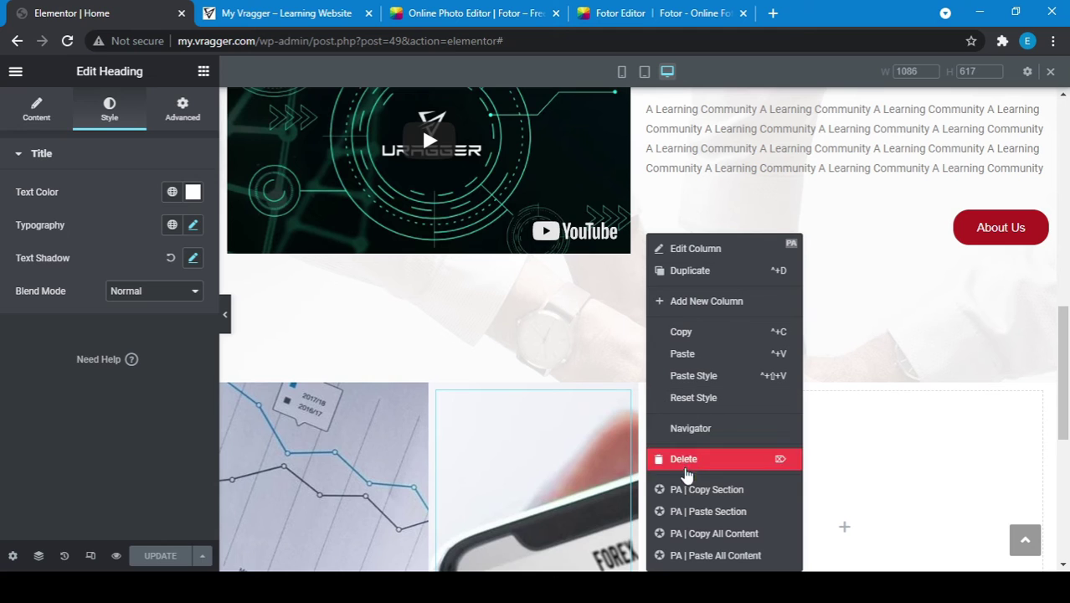
left_click(717, 362)
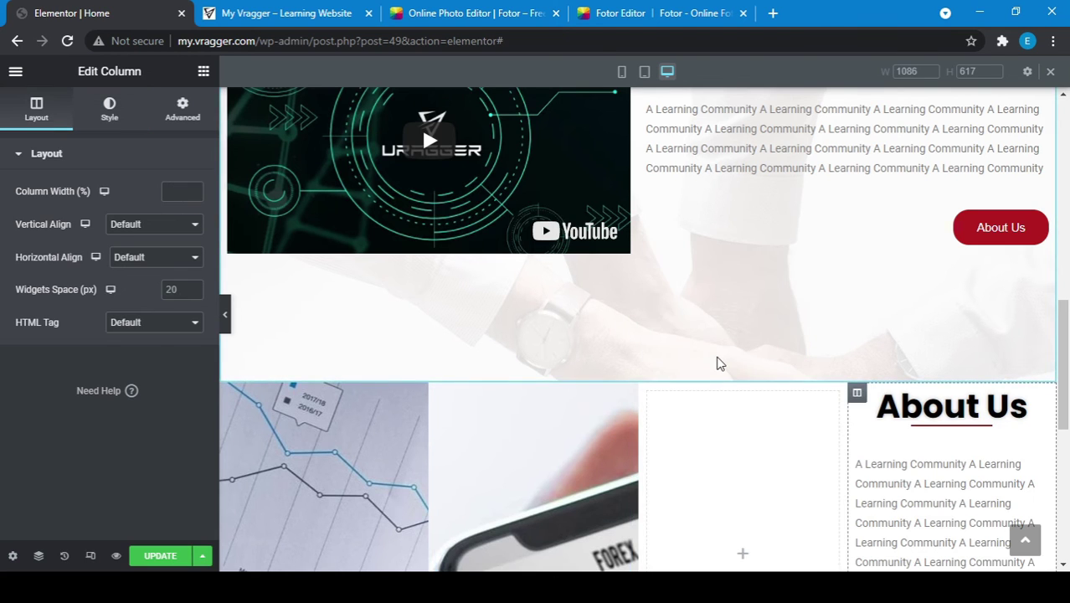
- Delete the empty column between the "Web Optimization" column and the pasted About Us column
scroll(727, 417, "down", 1)
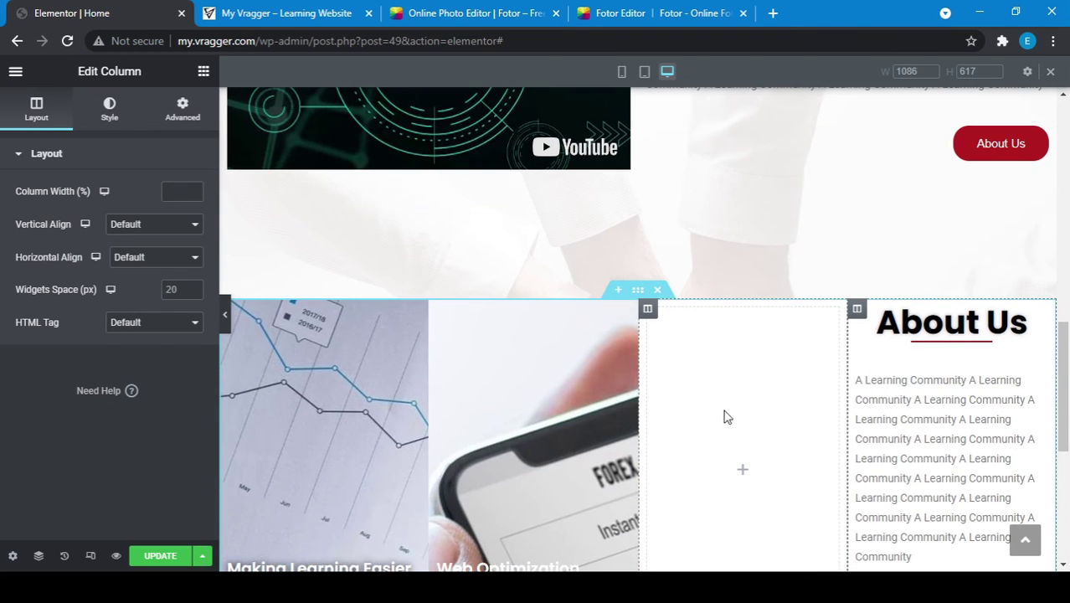
right_click(649, 310)
left_click(683, 460)
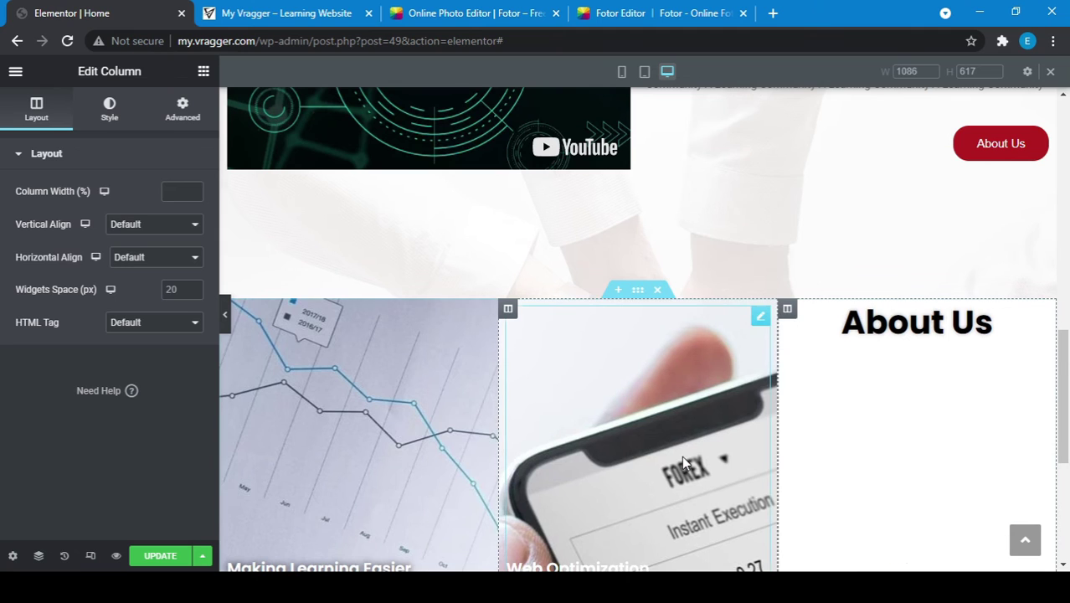
- Set the widths of the "Making Learning Easier" and "Web Optimization" columns to 25% each
scroll(837, 473, "down", 2)
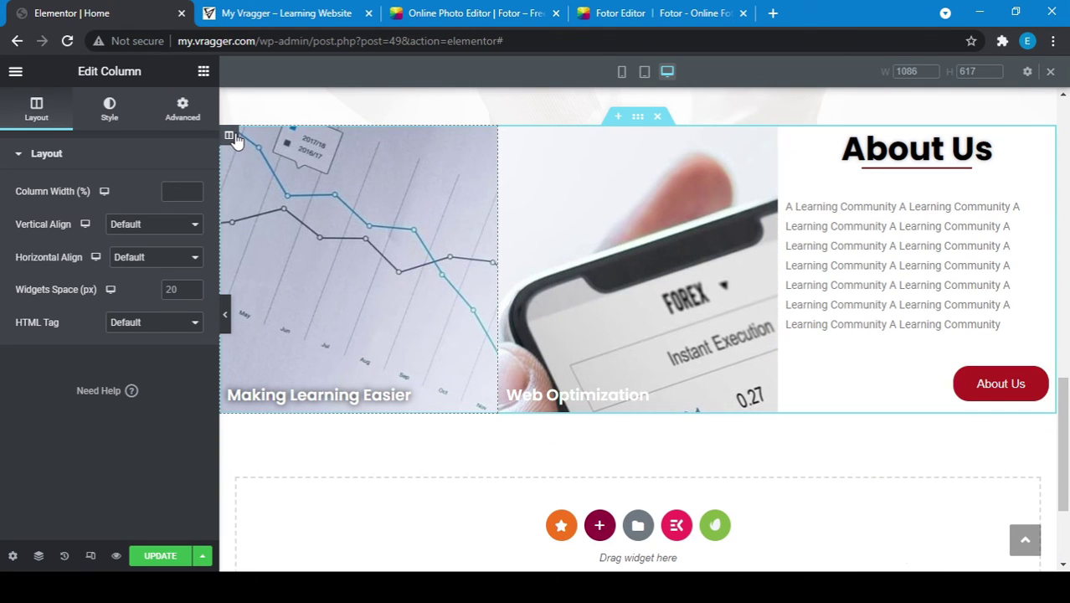
left_click(102, 123)
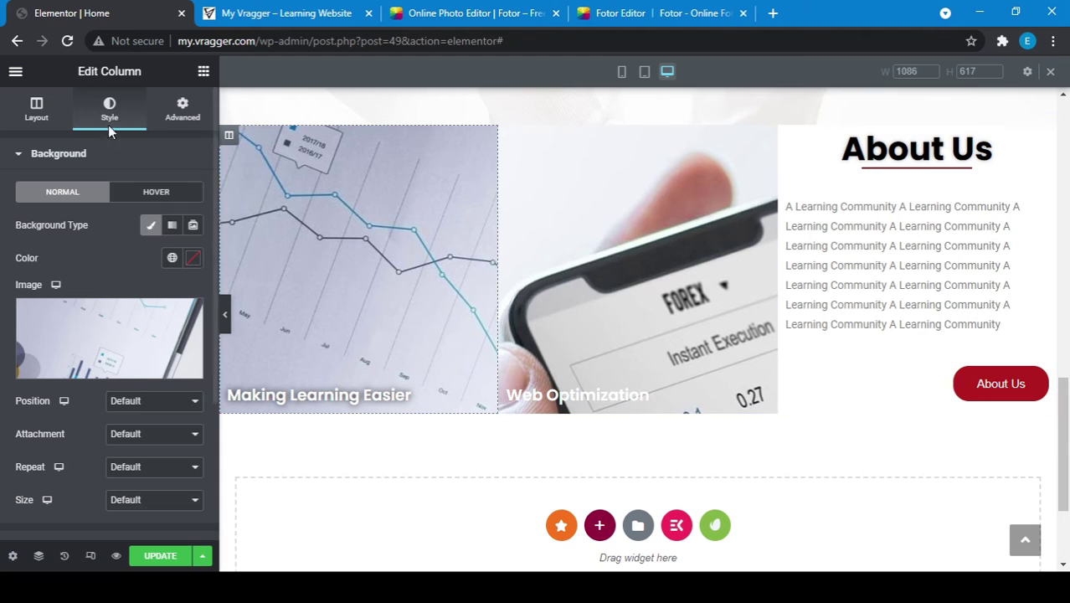
left_click(37, 111)
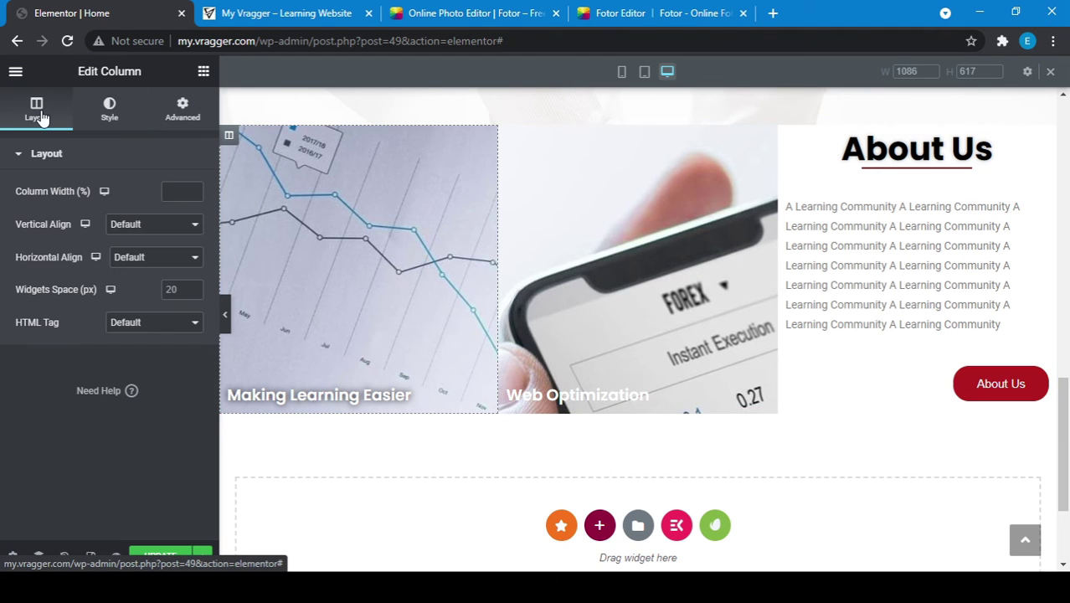
left_click(172, 194)
type("25")
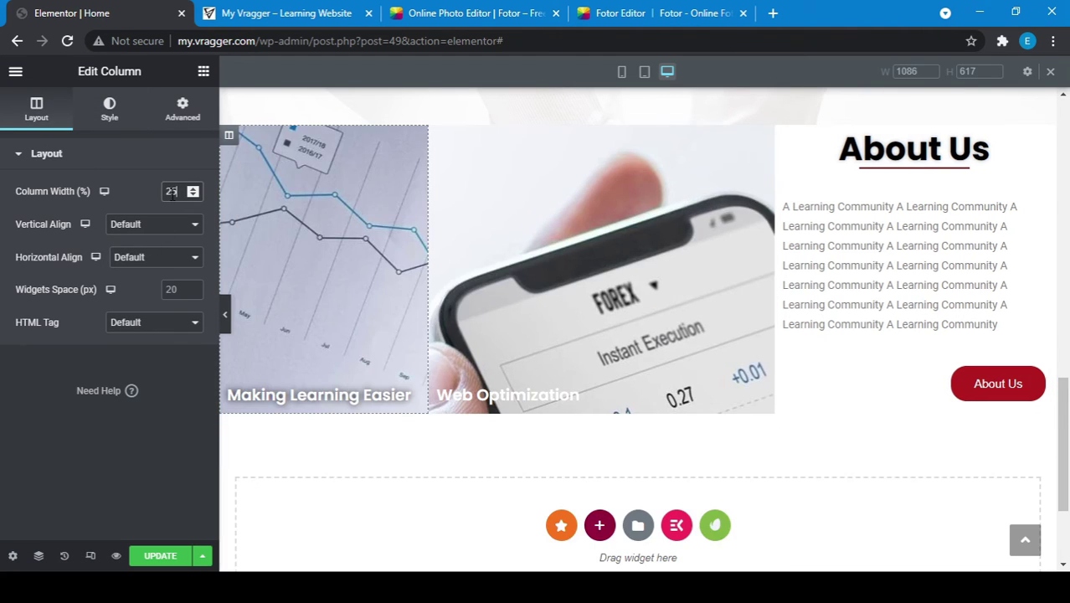
left_click(431, 140)
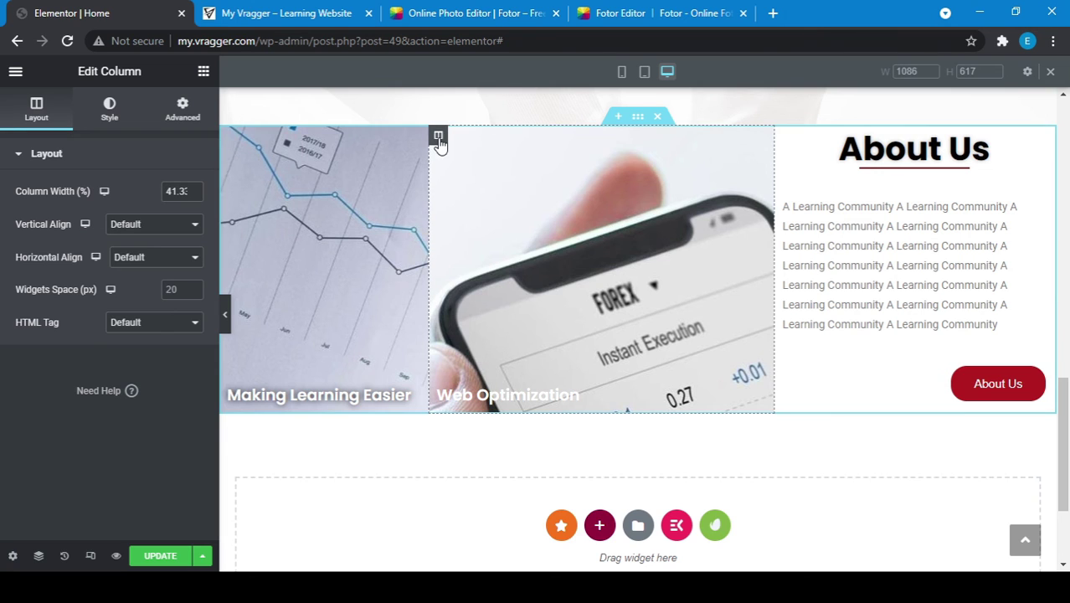
double_click(176, 191)
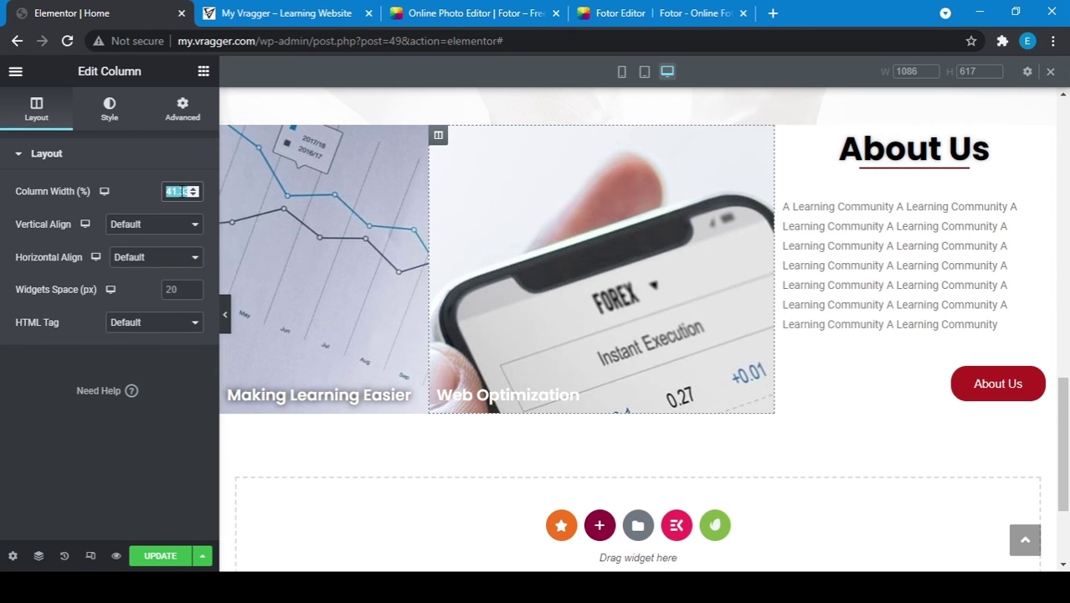
type("25")
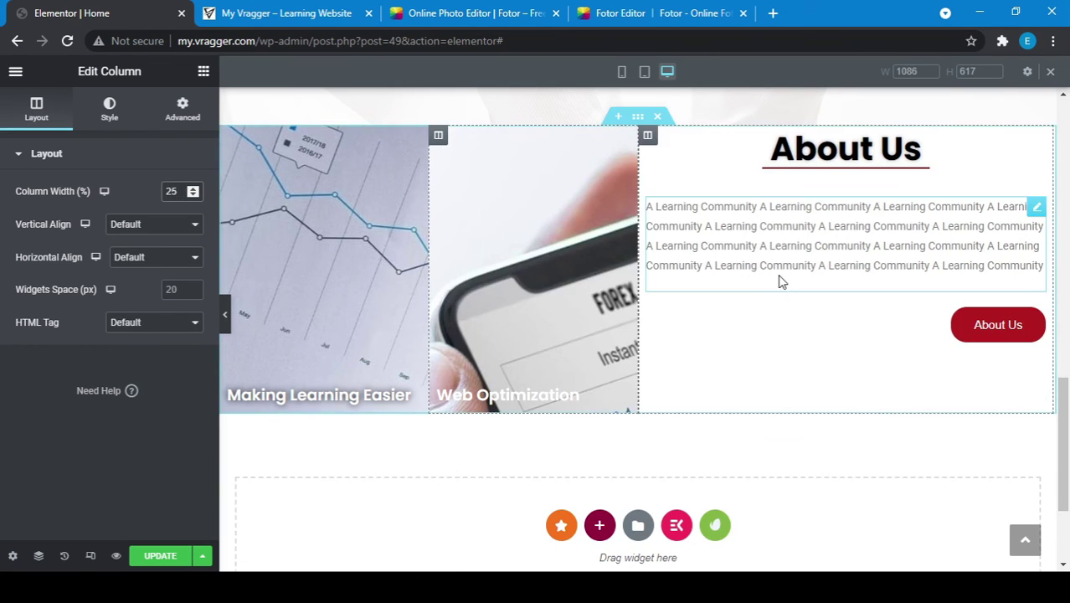
- Change the title of the pasted column's "About Us" heading to "All Business Solutions"
left_click(779, 276)
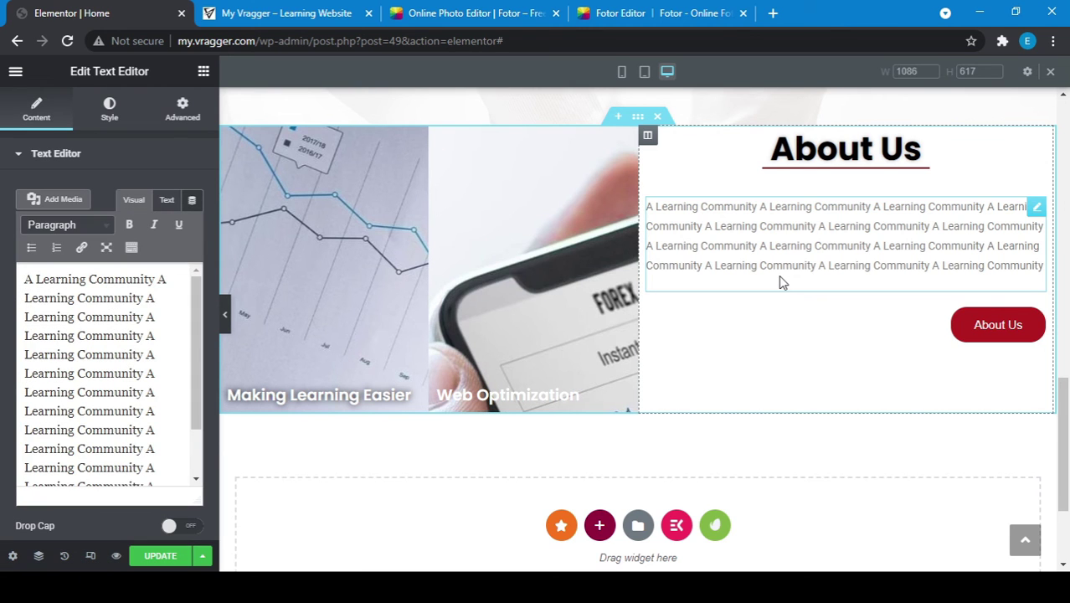
left_click(816, 157)
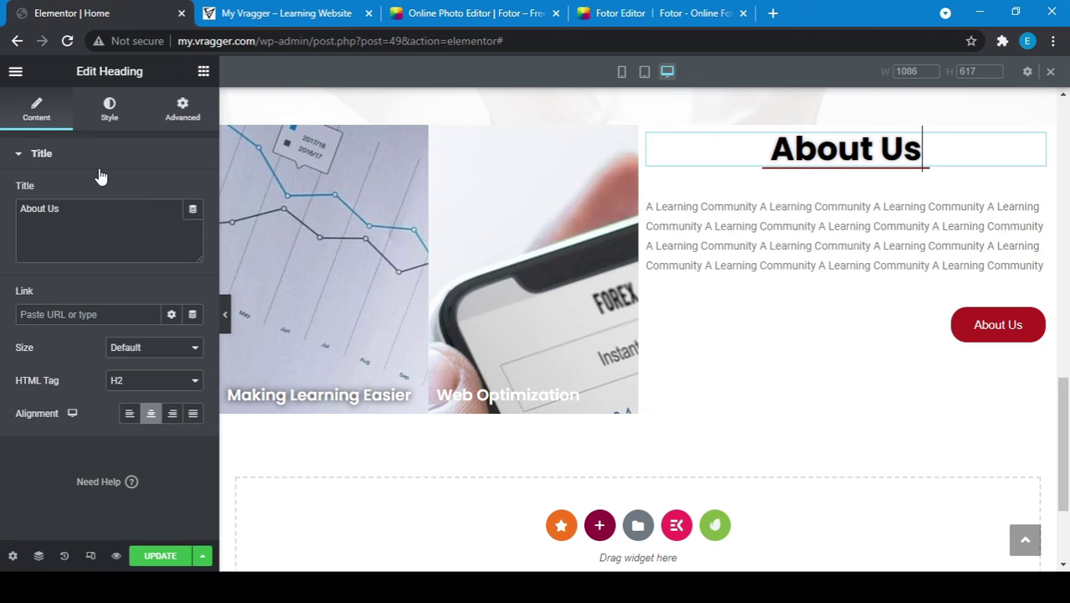
triple_click(102, 216)
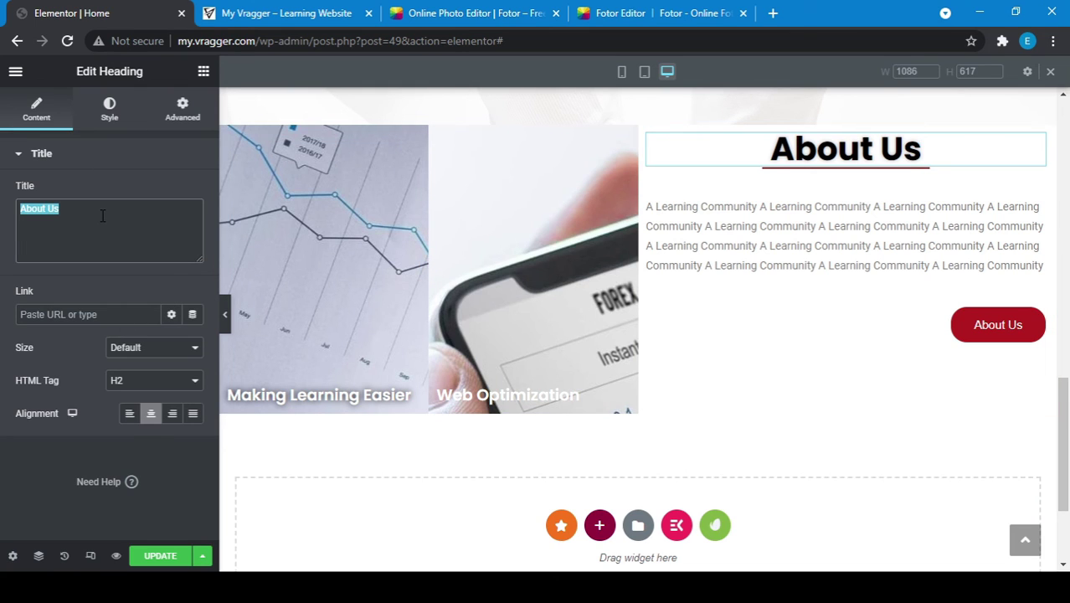
type("We P")
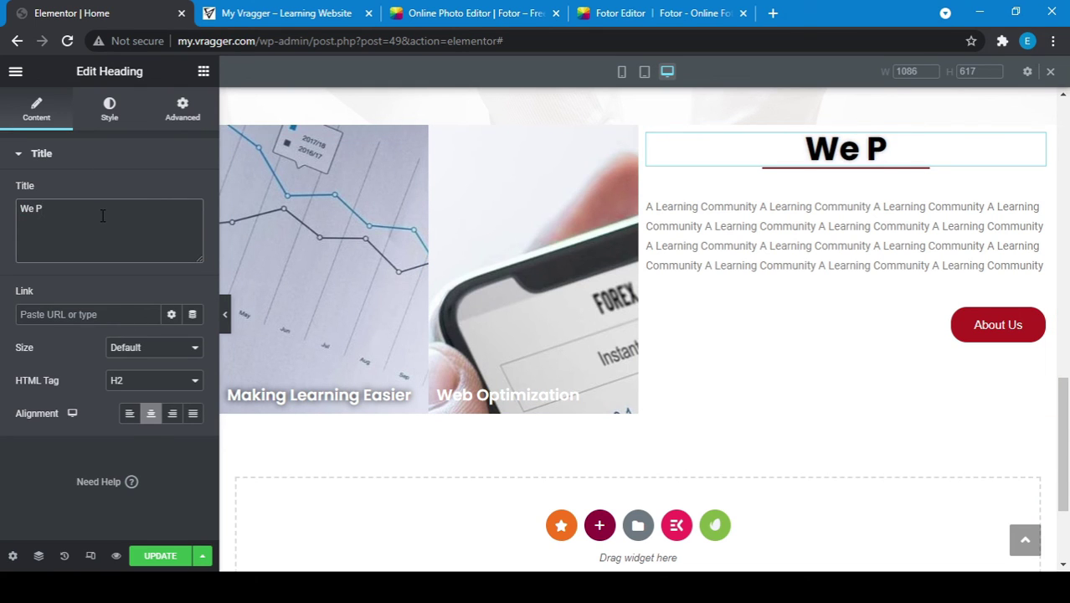
type("ro")
key("BackSpace")
key("BackSpace")
key("BackSpace")
key("BackSpace")
key("BackSpace")
key("BackSpace")
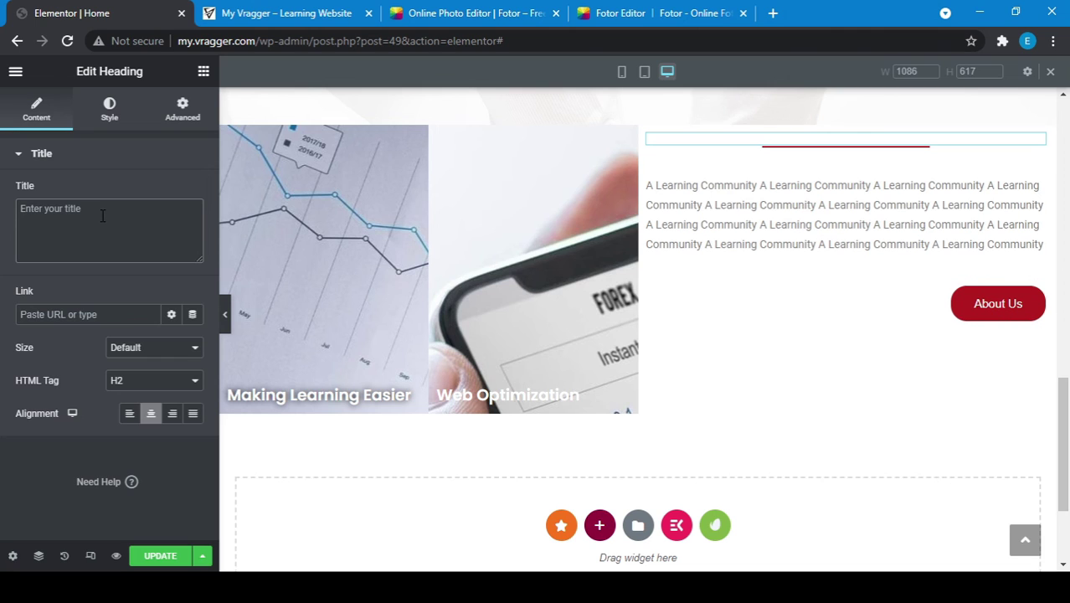
type("All")
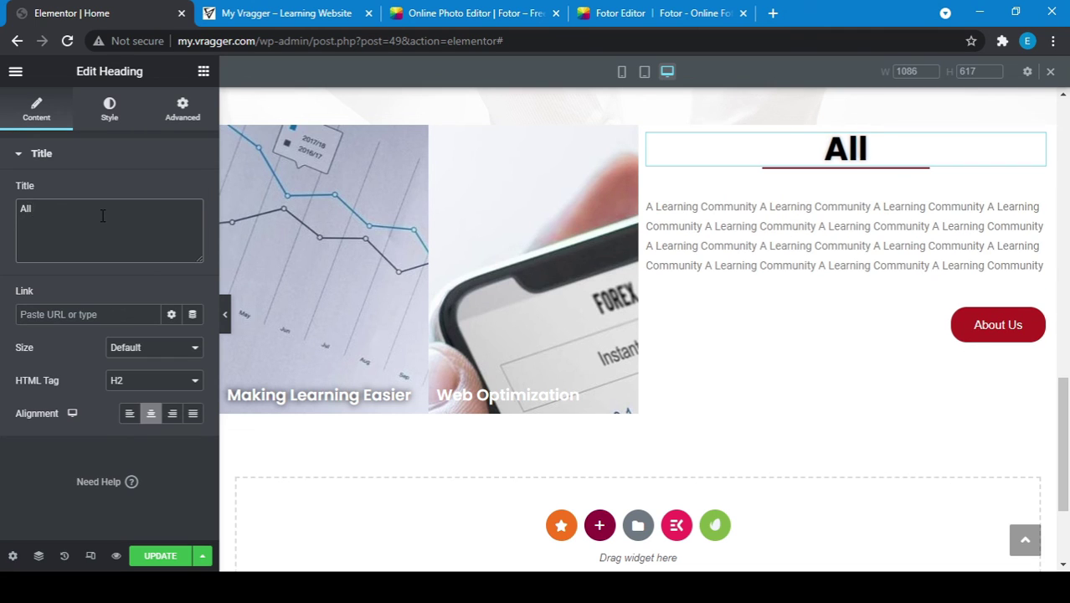
type(" Business")
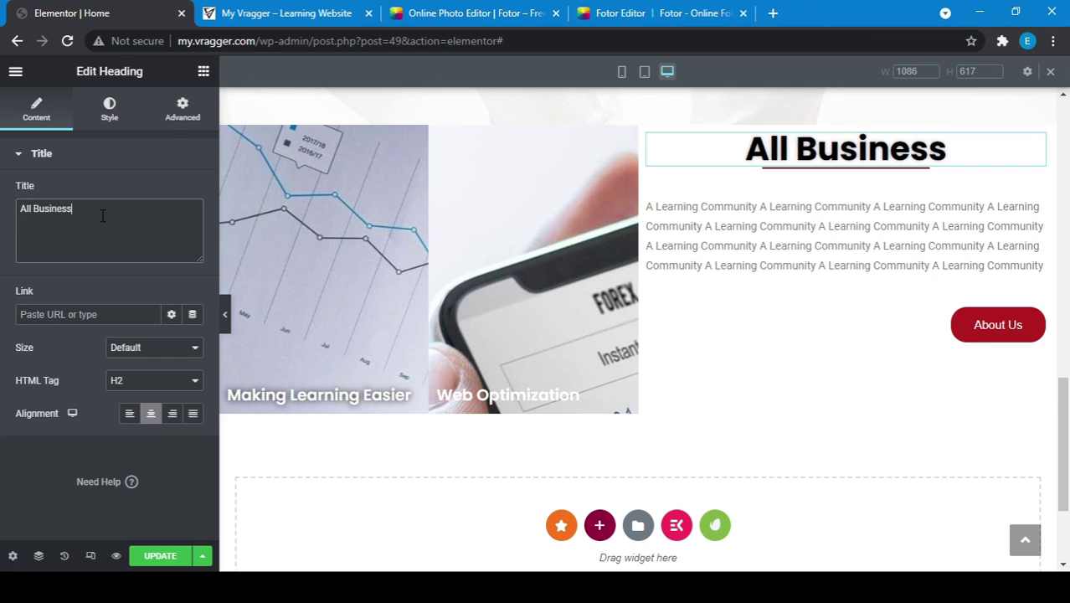
type(" Sol")
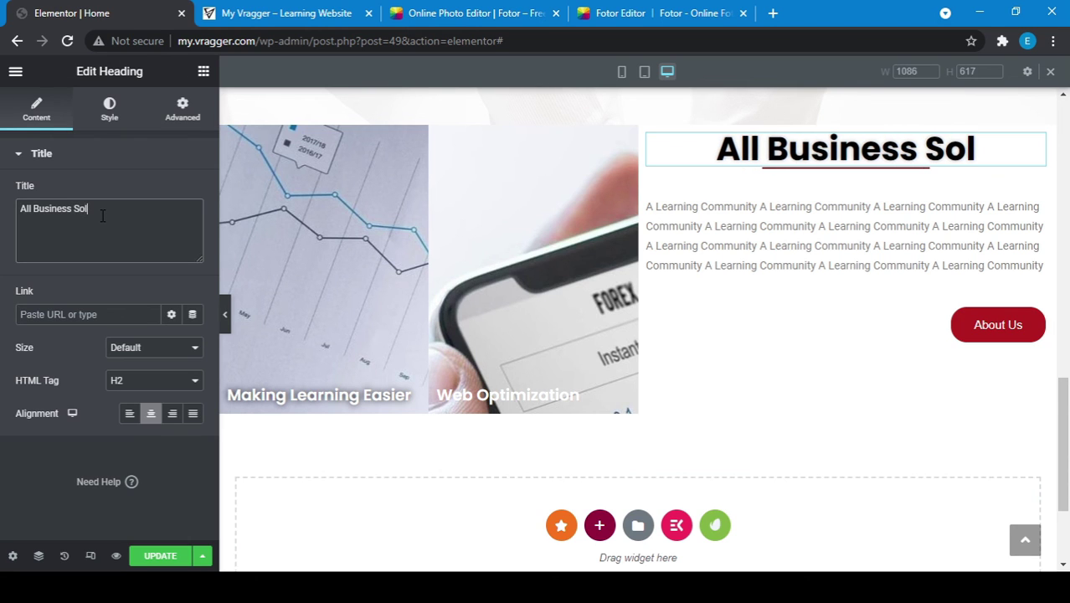
type("utions")
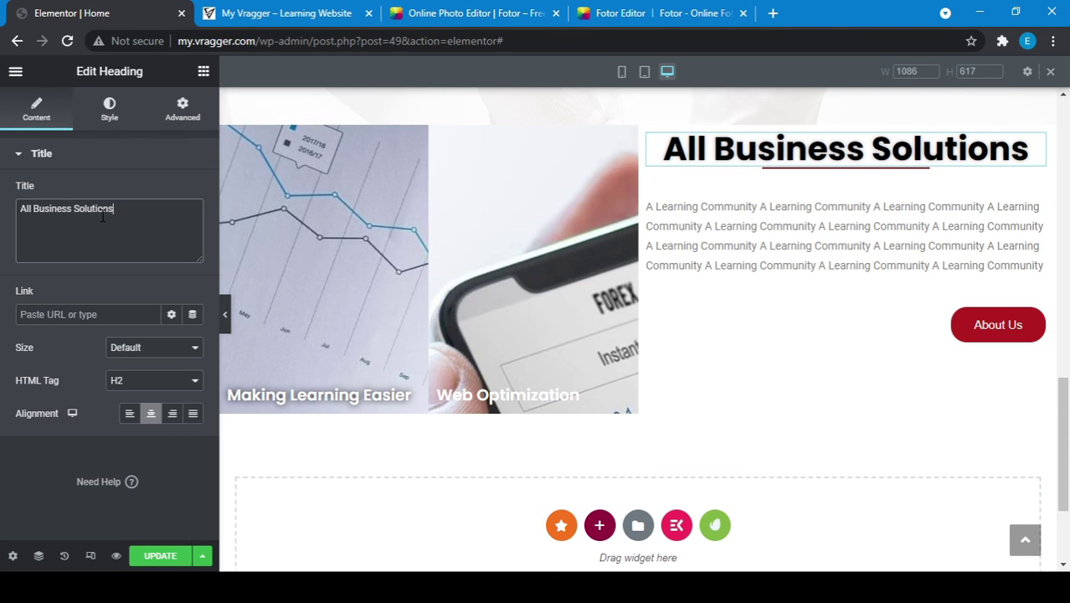
- Widen the divider under "All Business Solutions" to 97% and insert "Ok Working Learning" at the start of the paragraph below it
left_click(820, 174)
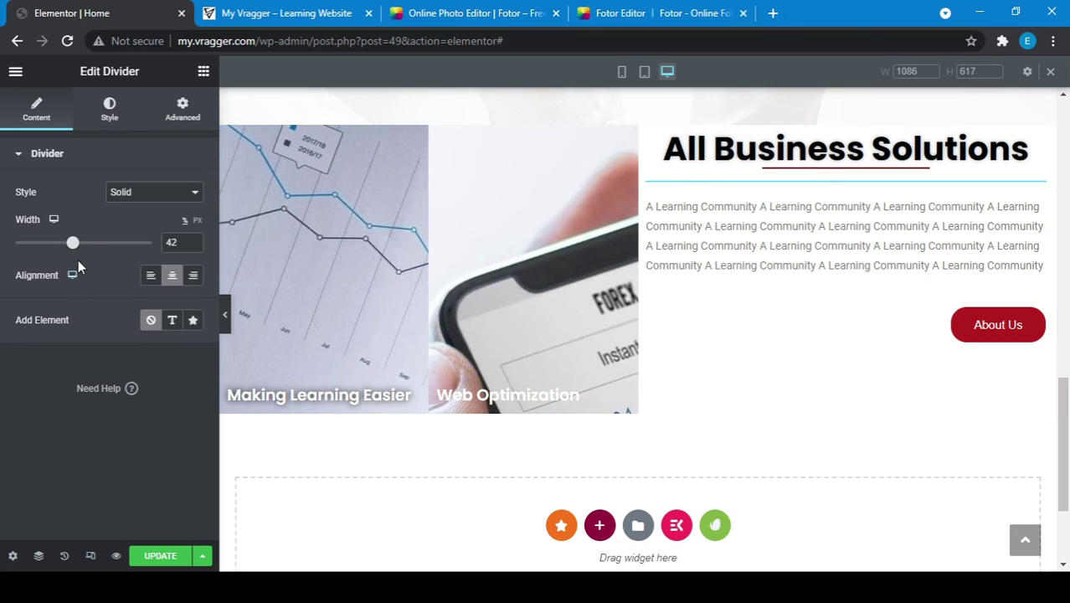
left_click_drag(75, 250, 150, 247)
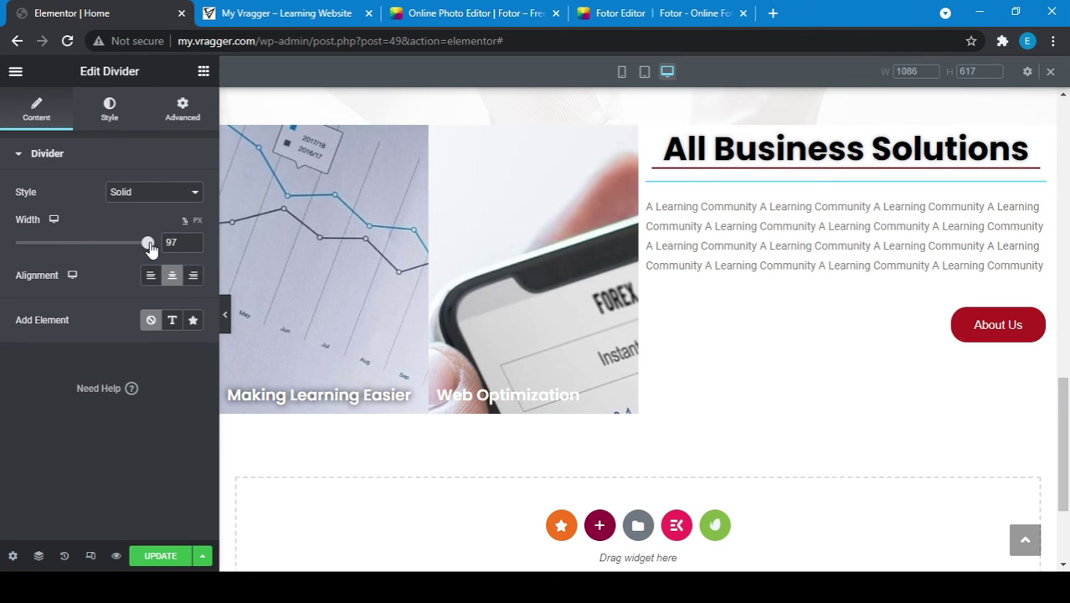
left_click(722, 271)
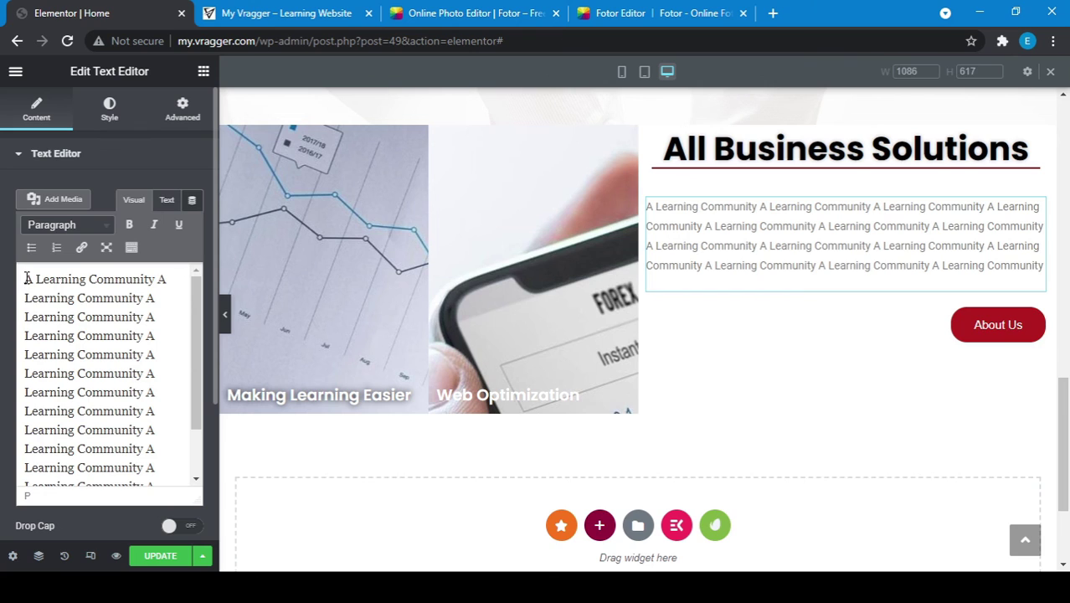
left_click(27, 279)
type("Ok ")
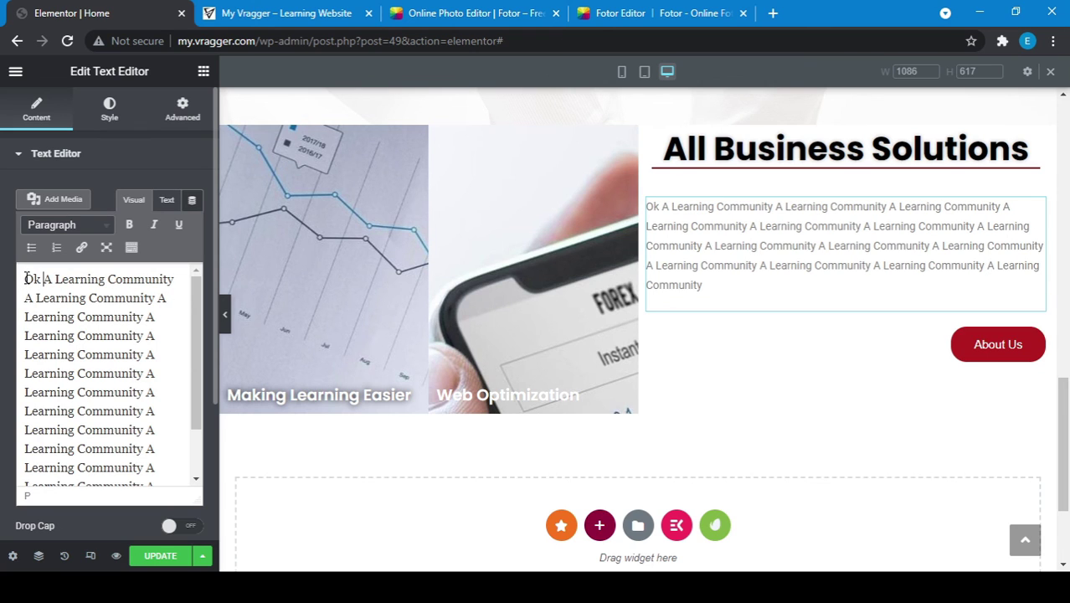
type("Workin")
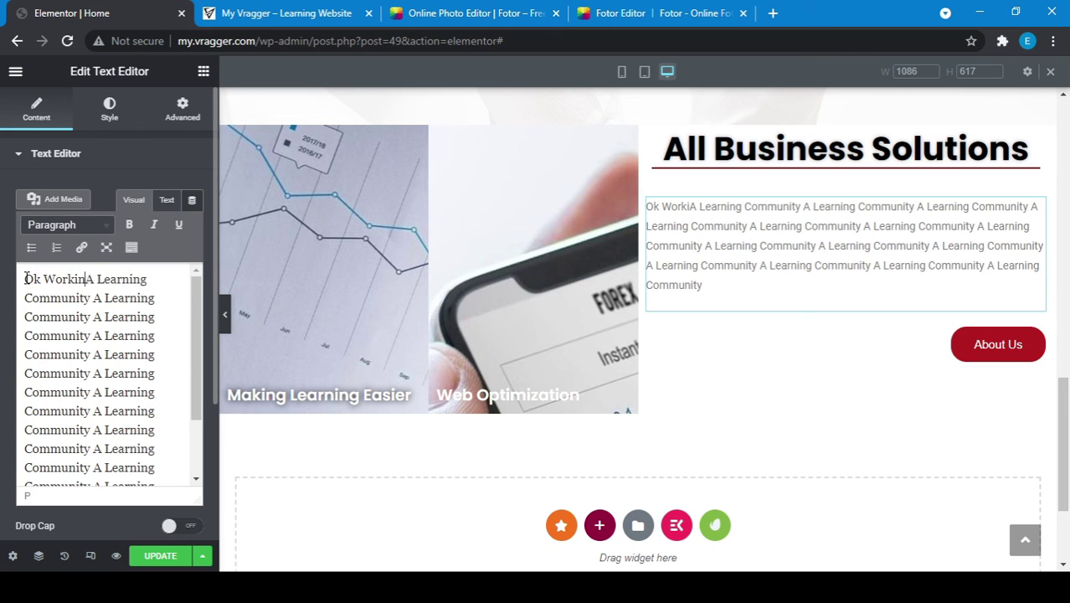
type("g Learn")
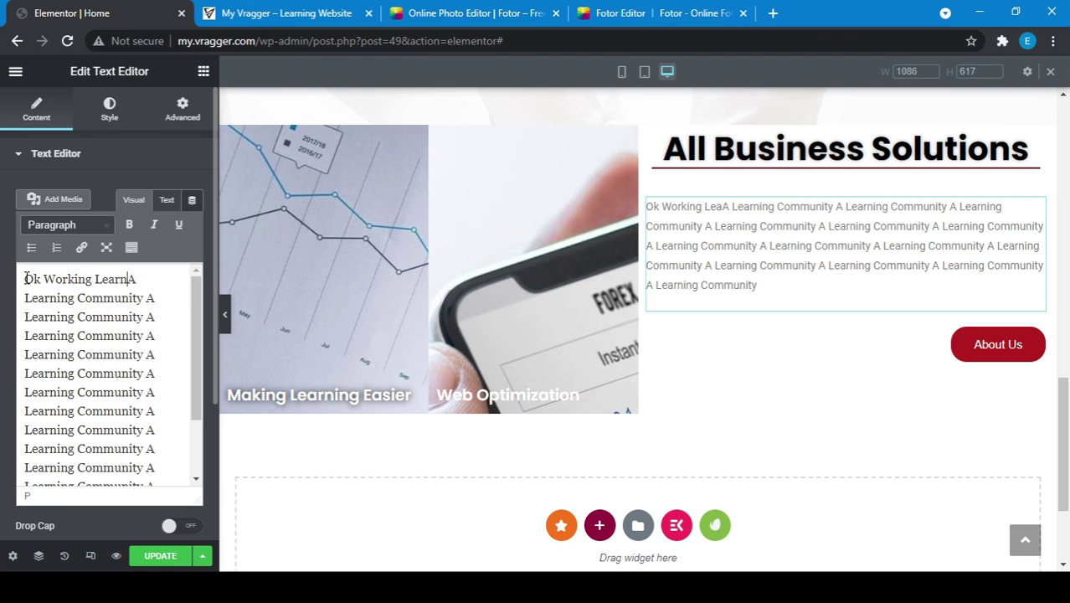
type("ing")
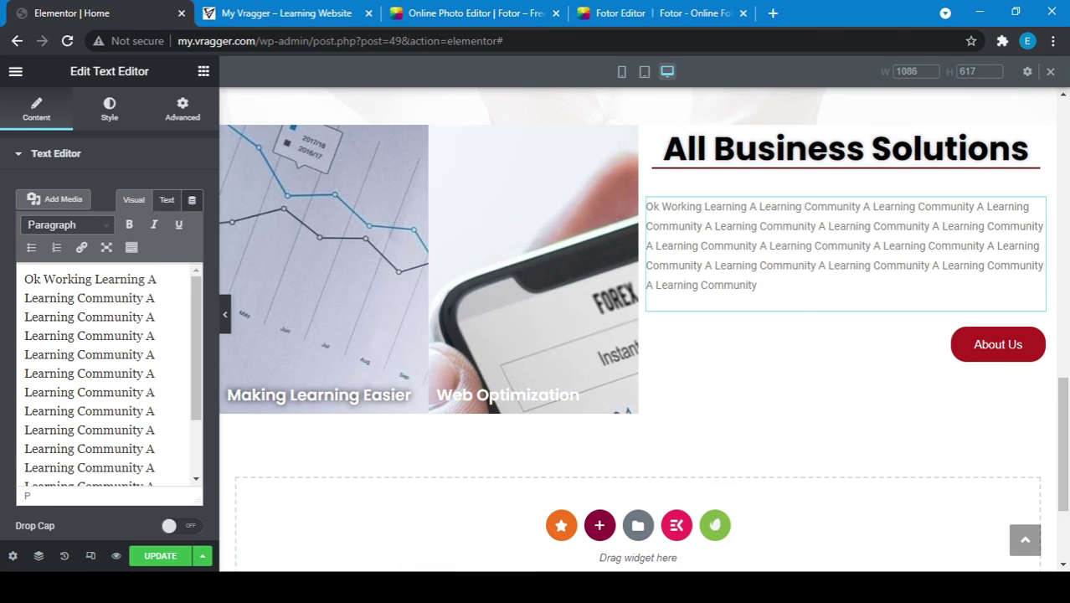
- Update the page, then reload the live website and review the "All Business Solutions" section
left_click(145, 559)
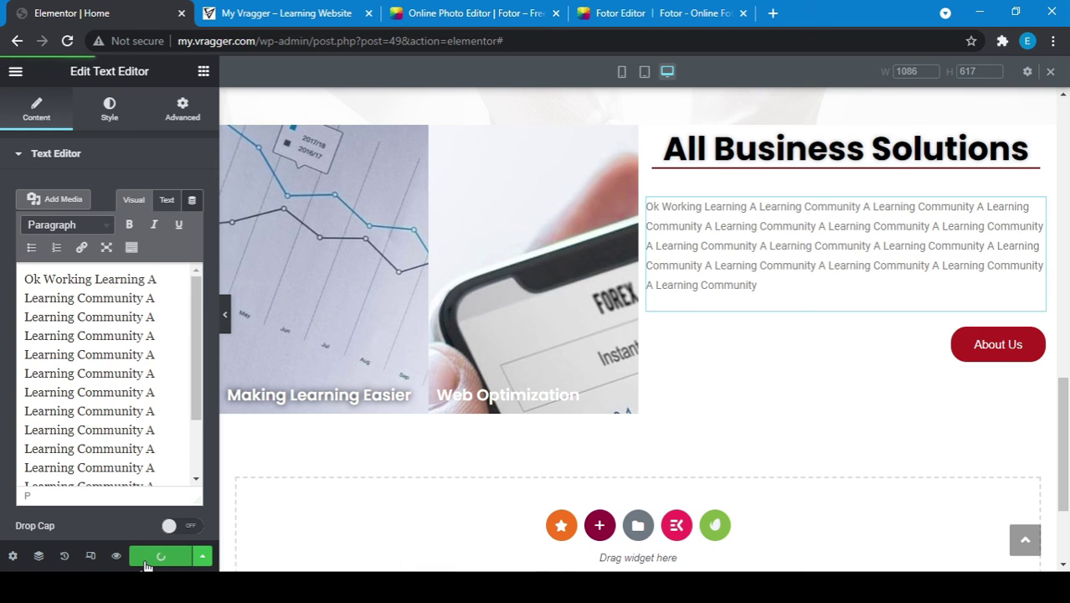
left_click(260, 12)
key("F5")
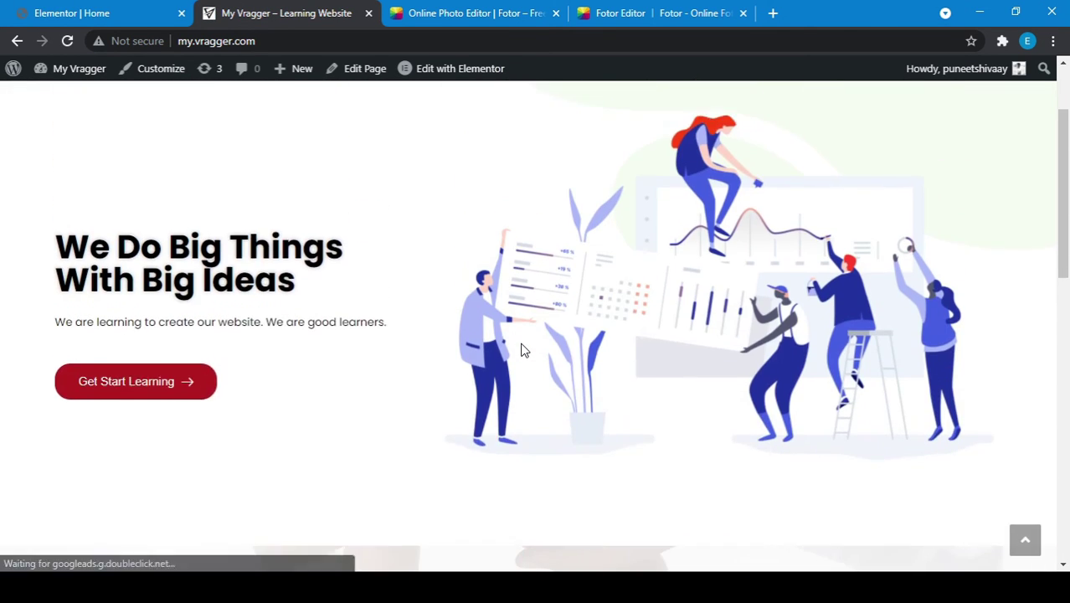
scroll(521, 350, "down", 3)
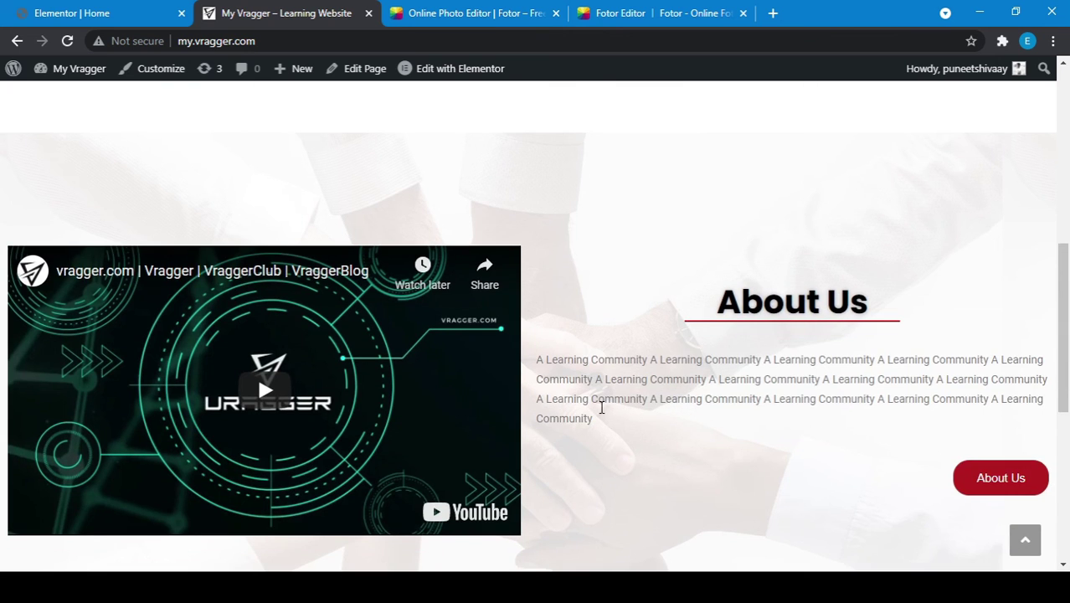
scroll(599, 406, "down", 2)
scroll(611, 434, "down", 3)
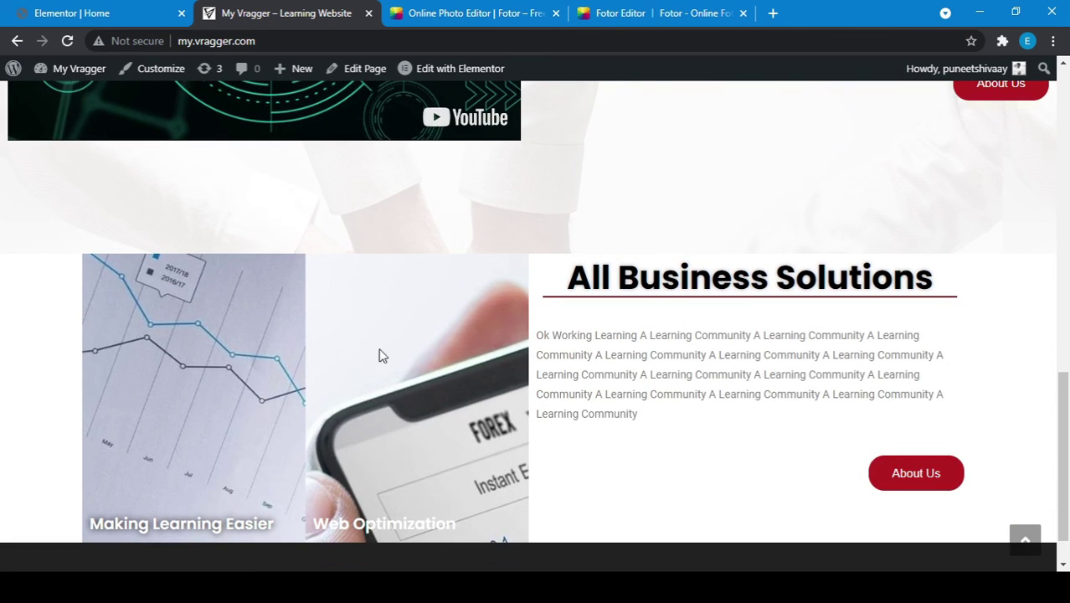
- Back in the Elementor editor, give the "All Business Solutions" section 20 px top and bottom margins and 40 px padding on all sides
left_click(72, 12)
scroll(649, 251, "up", 2)
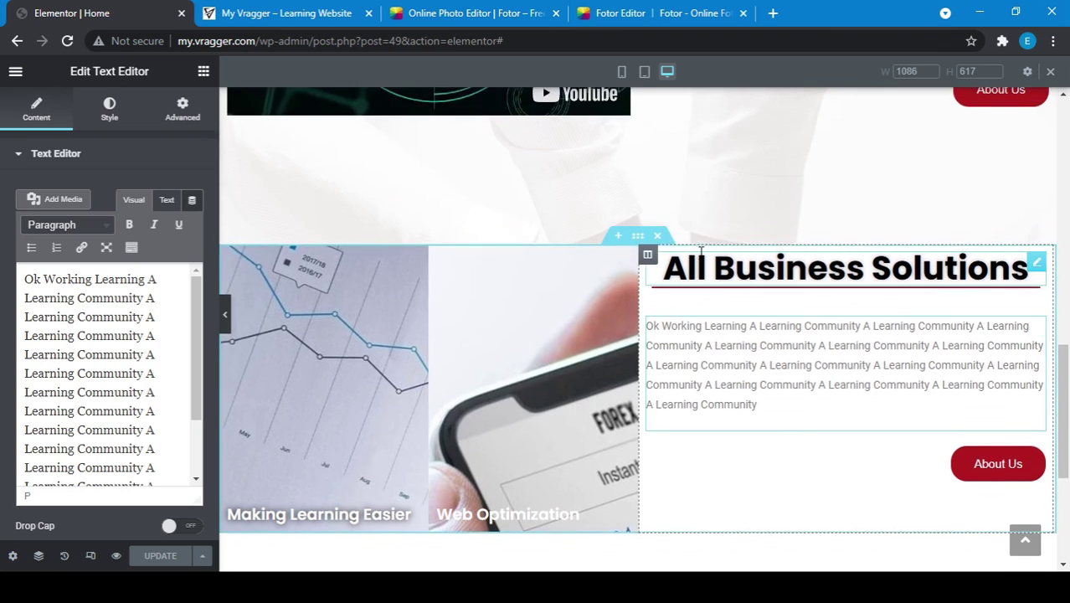
left_click(640, 238)
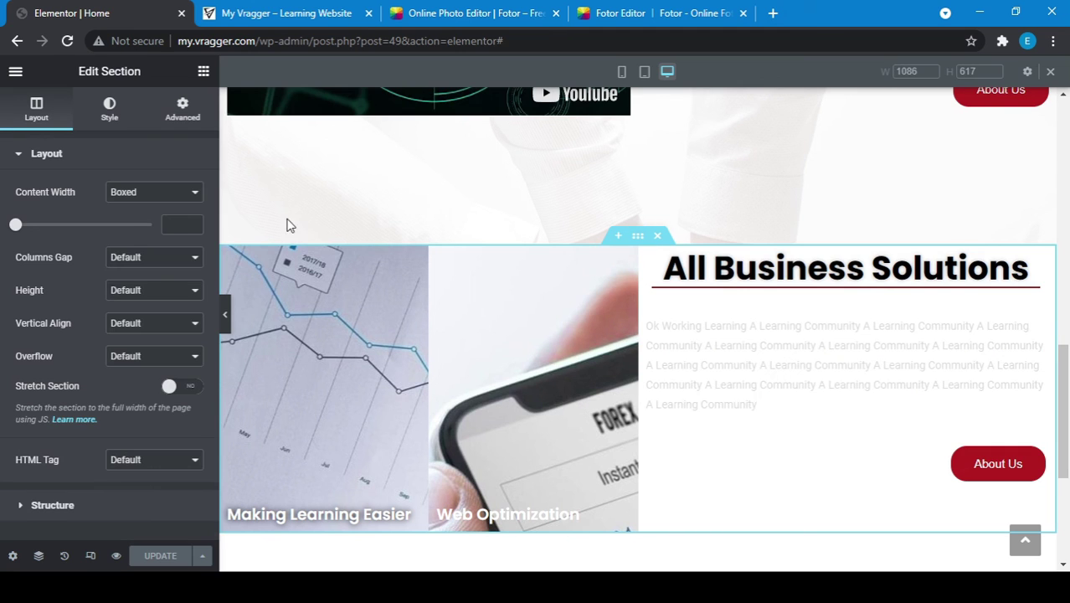
left_click(183, 117)
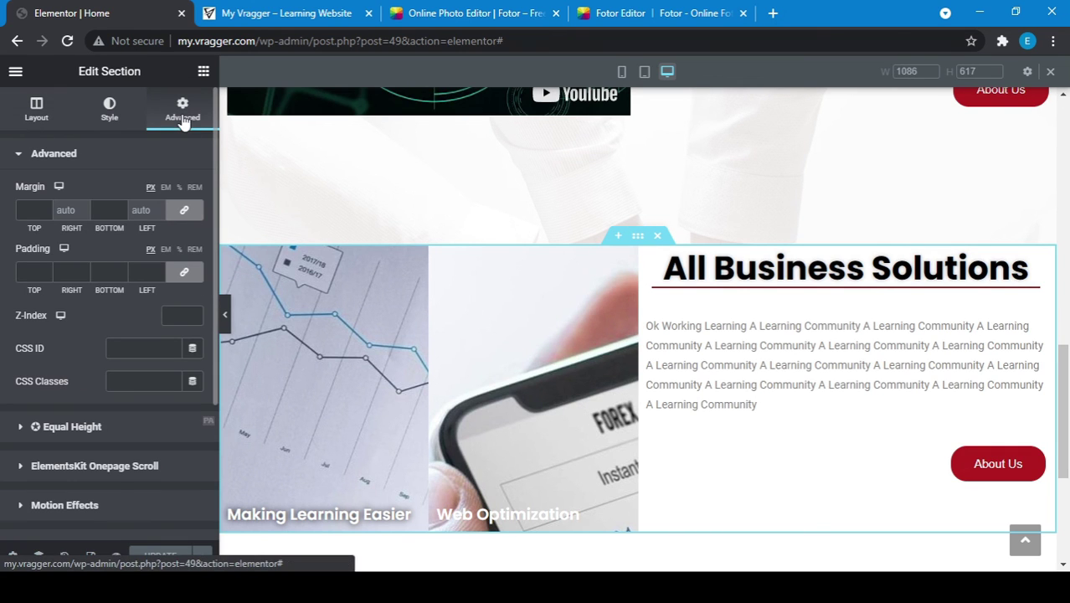
left_click(30, 210)
type("20")
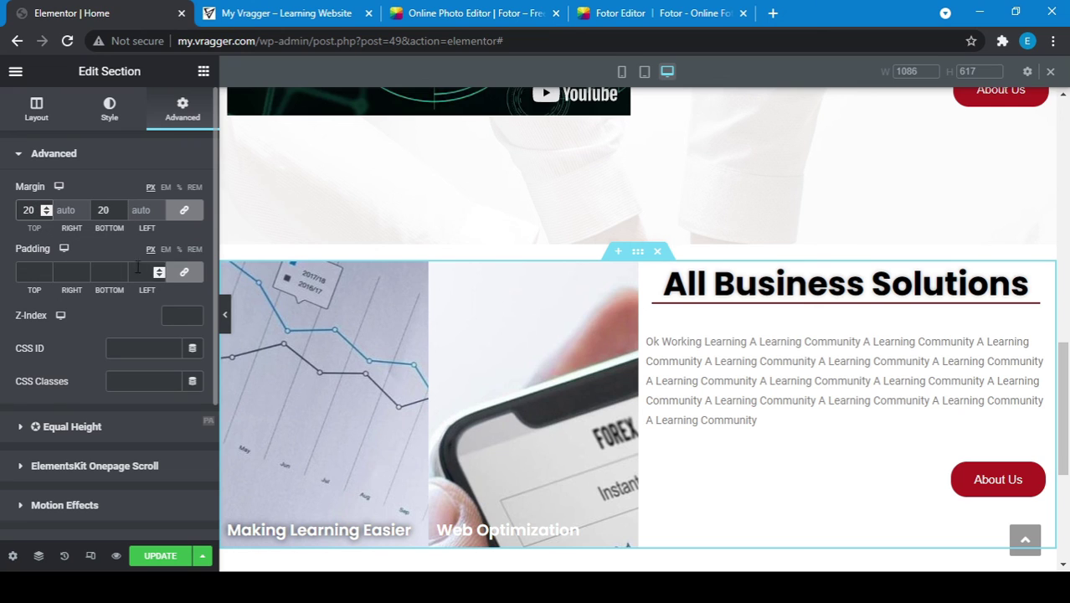
left_click(37, 271)
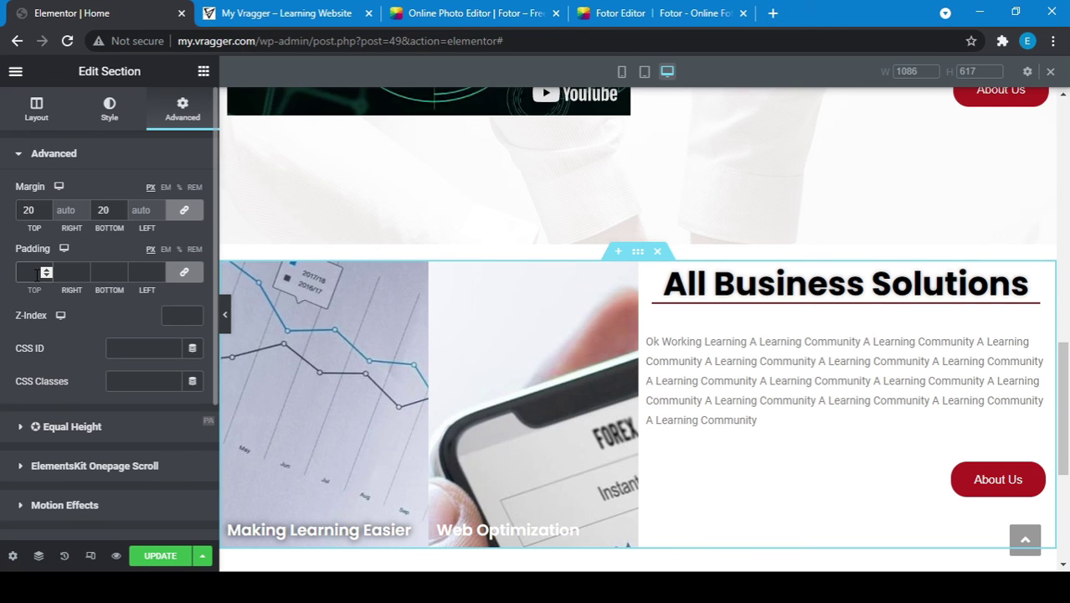
type("40")
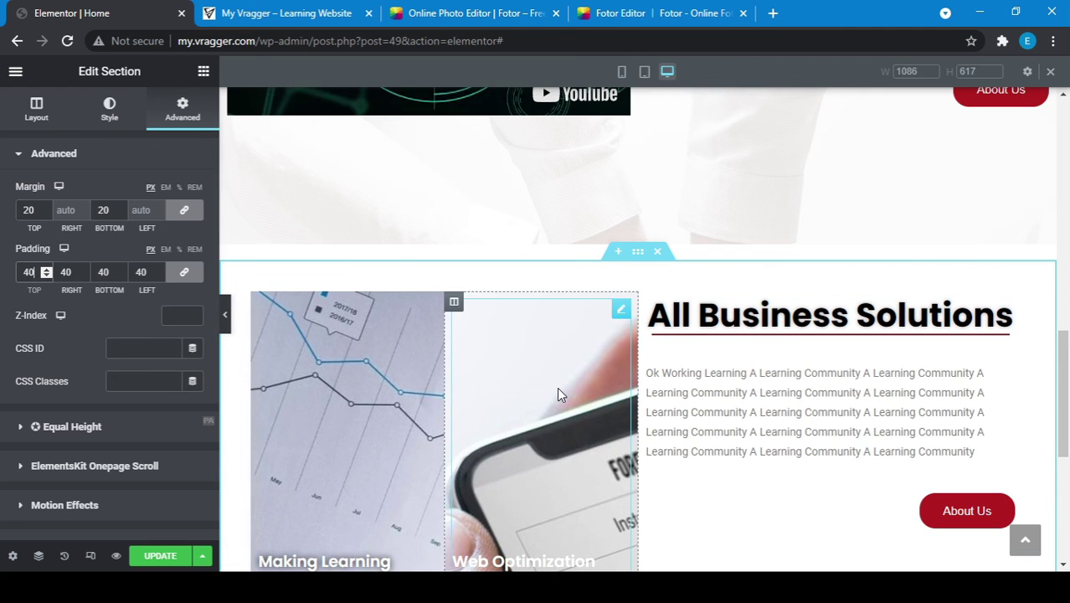
- Unlink the section's padding values and set the top and bottom padding to 70 px
scroll(555, 386, "down", 3)
scroll(555, 385, "up", 3)
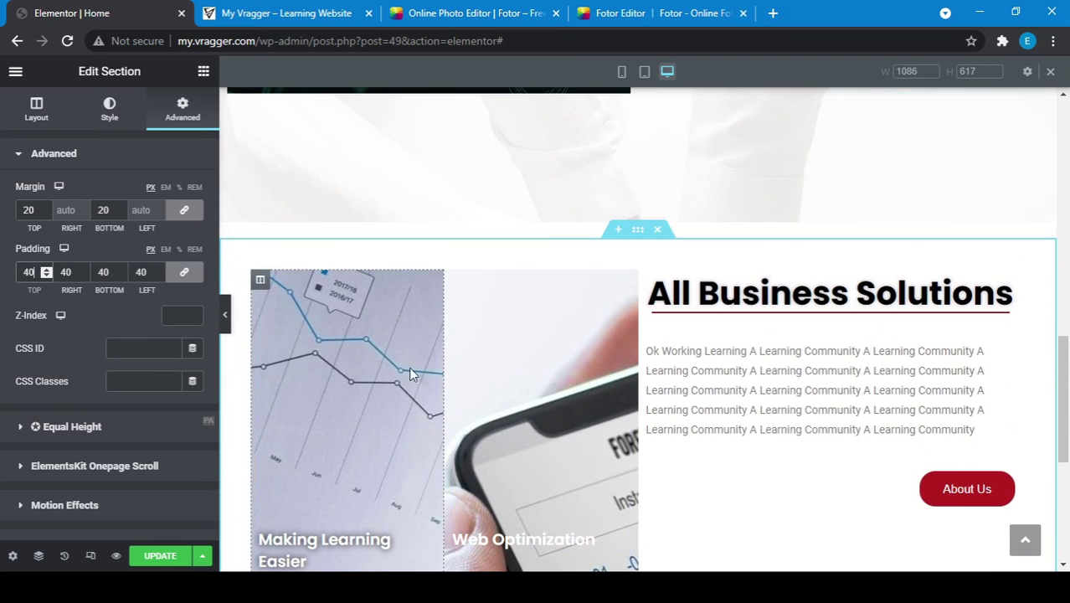
left_click(188, 274)
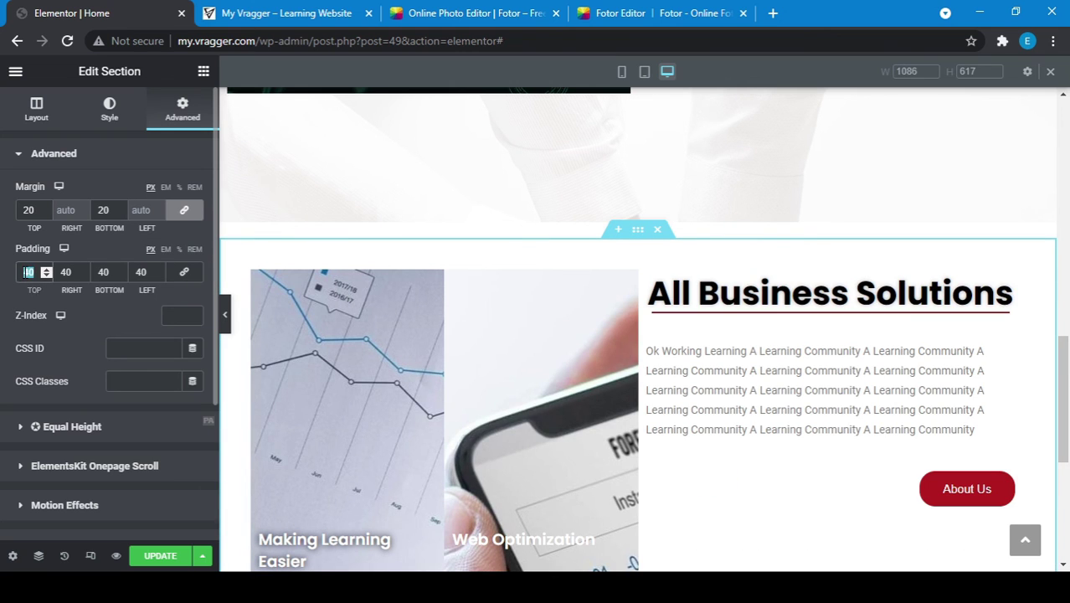
type("70")
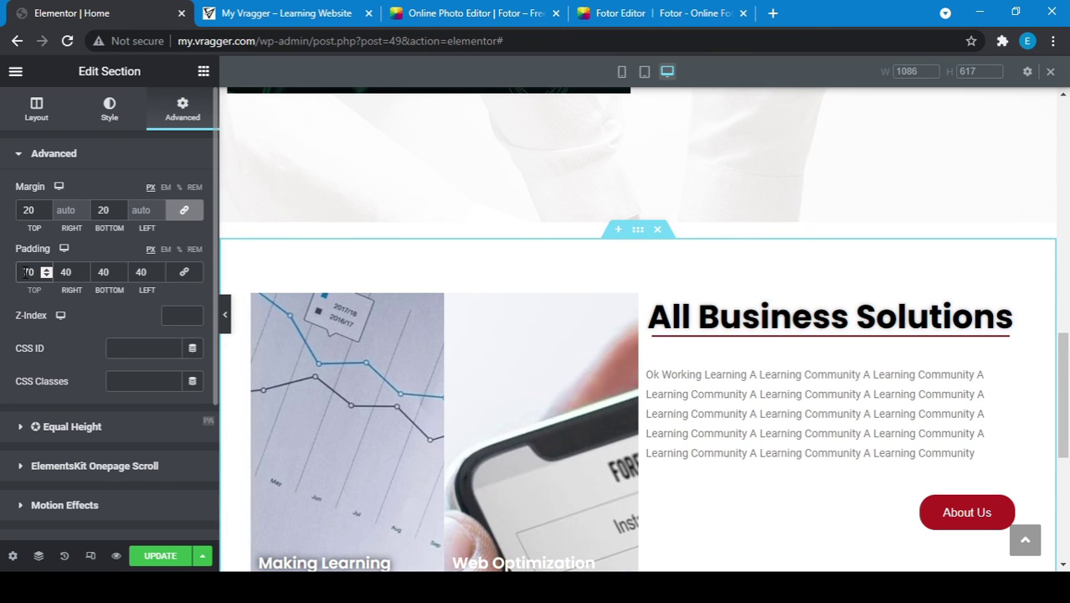
double_click(101, 272)
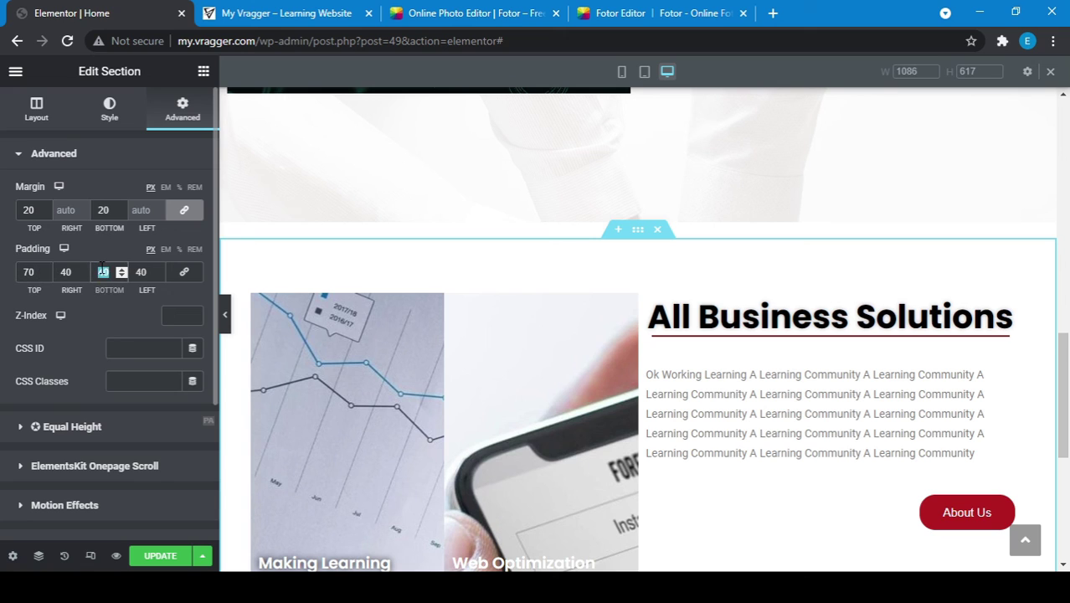
type("70")
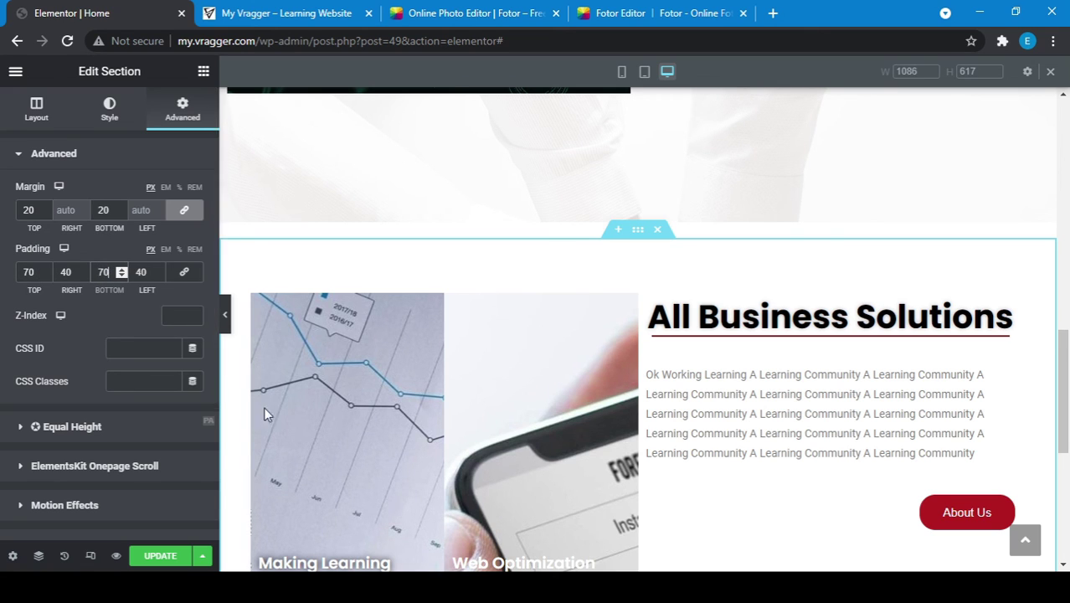
scroll(452, 407, "down", 2)
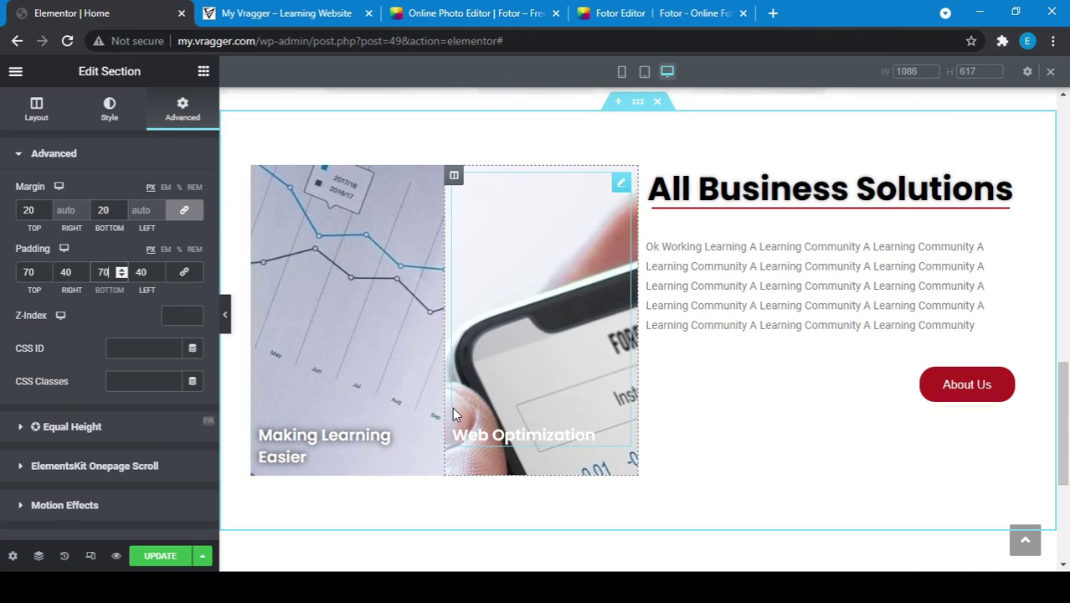
- Update the page, check the section's new spacing on the reloaded live website, and return to the Elementor editor
left_click(157, 555)
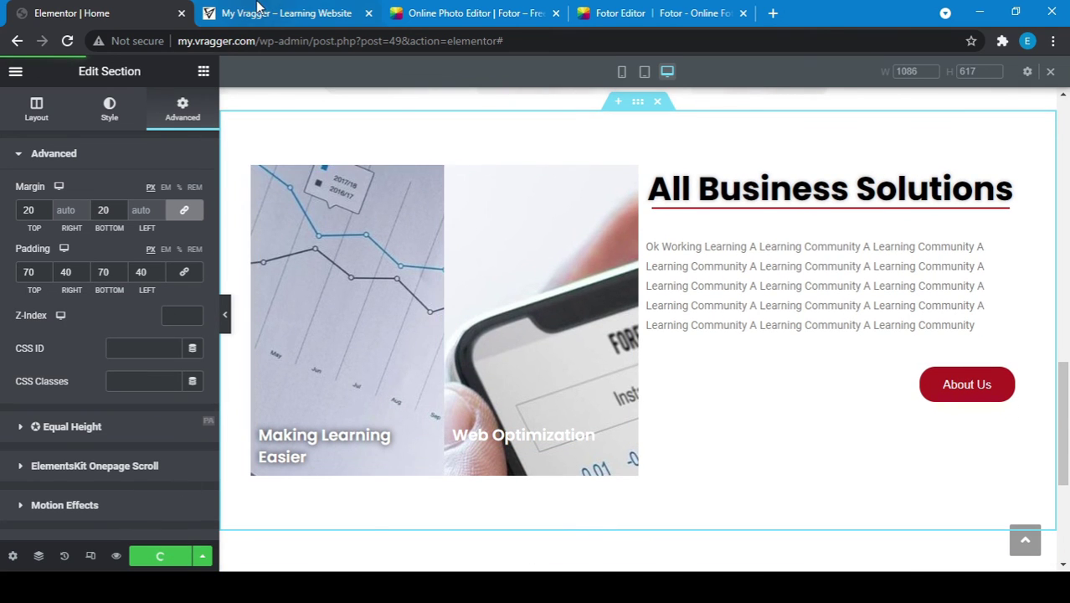
left_click(326, 10)
left_click(67, 40)
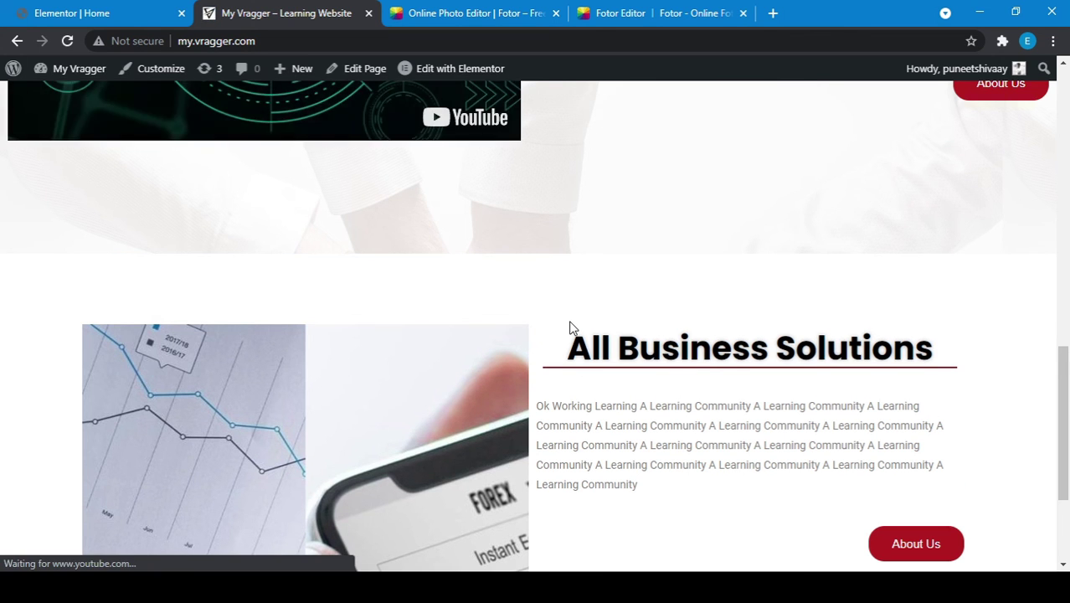
scroll(569, 328, "down", 2)
scroll(570, 328, "up", 1)
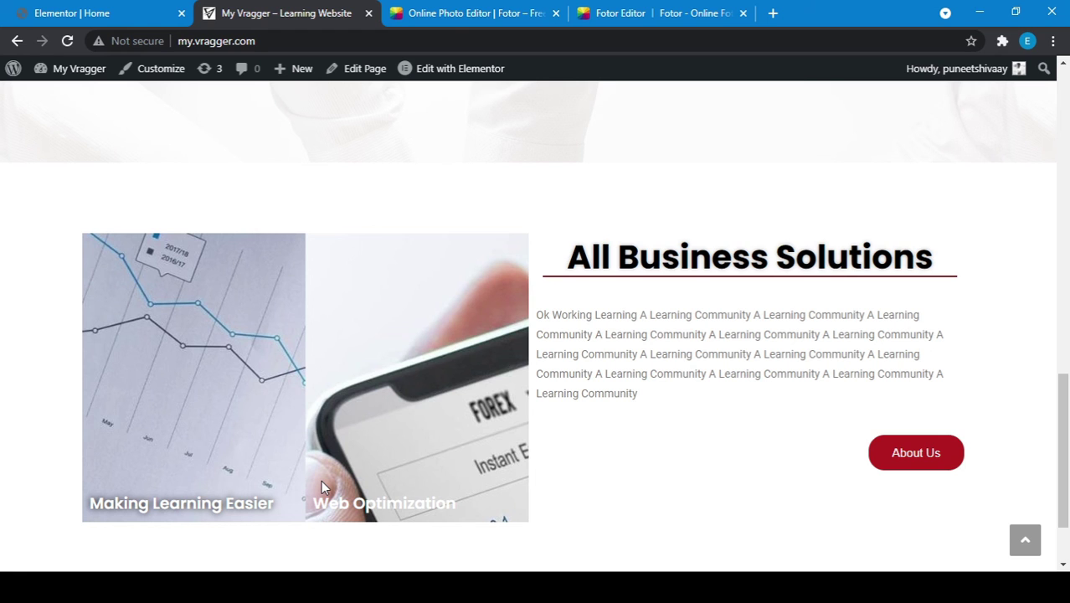
left_click(96, 10)
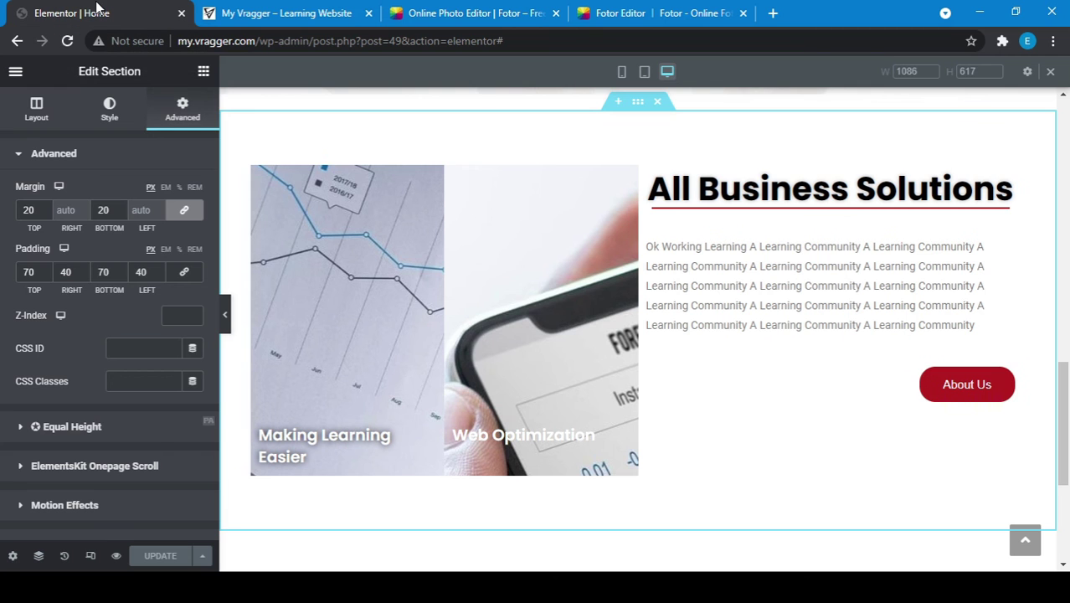